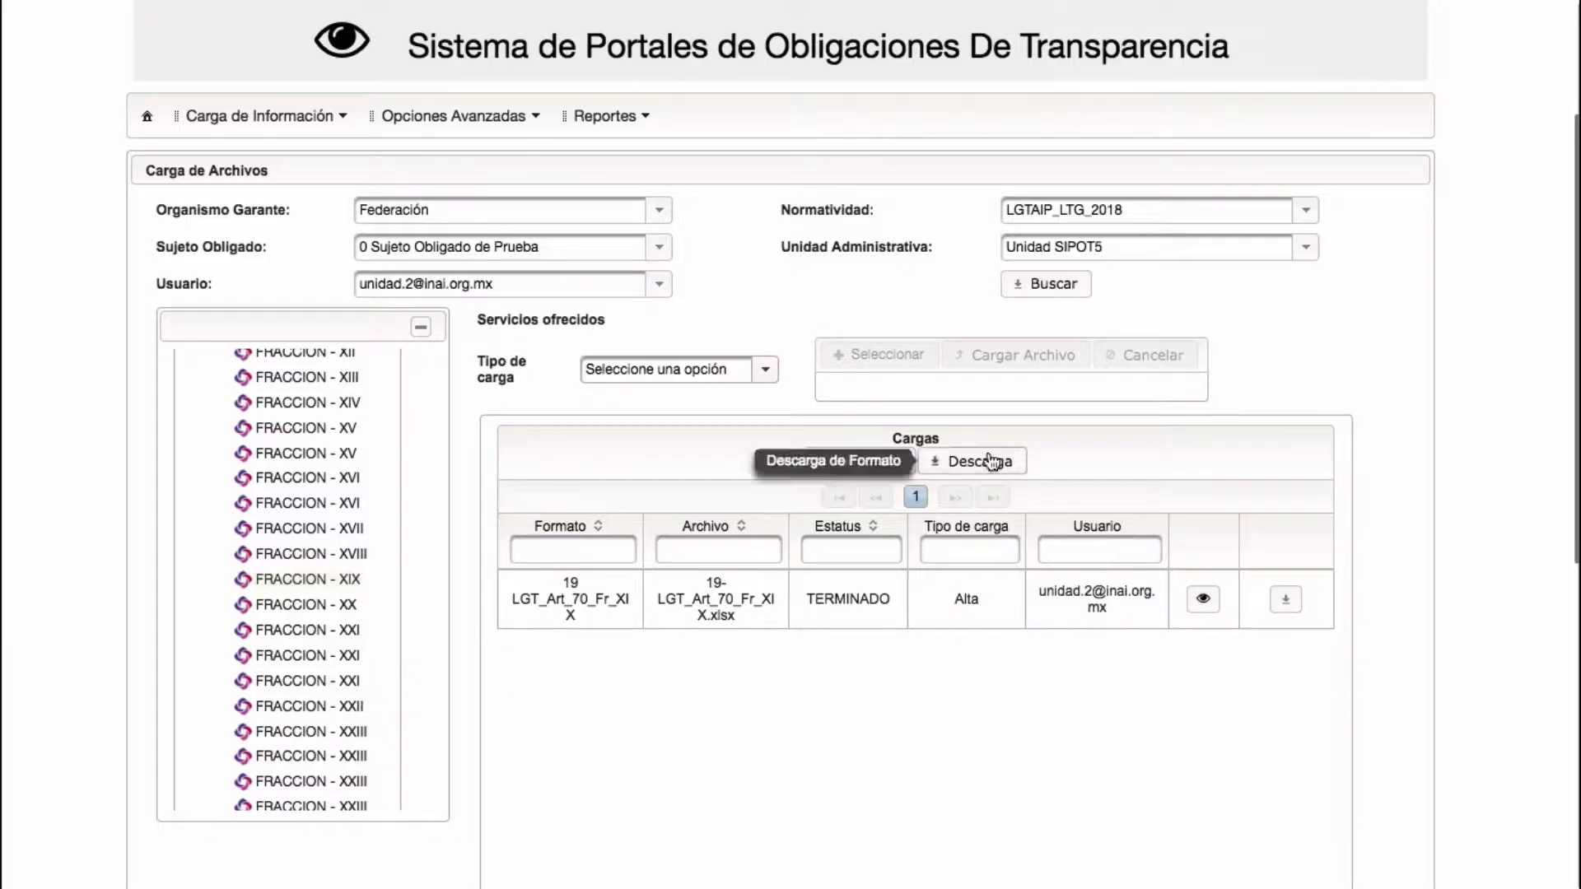
Download the Servicios ofrecidos format 19-LGT_Art_70_Fr_XIX.xlsx and open it in Excel.
left_click(992, 461)
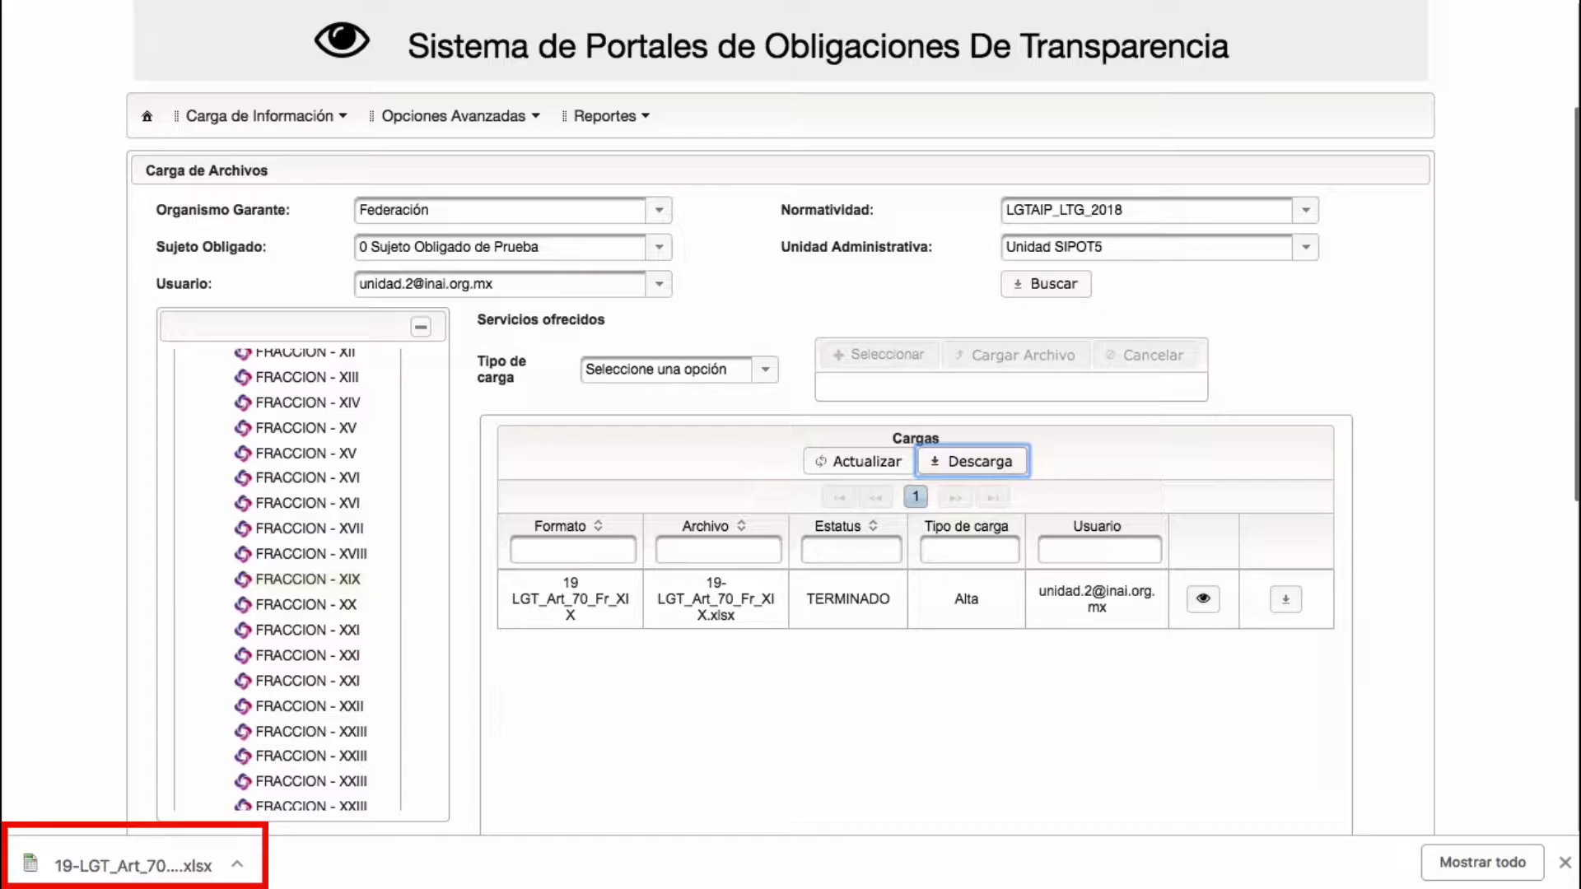
left_click(132, 865)
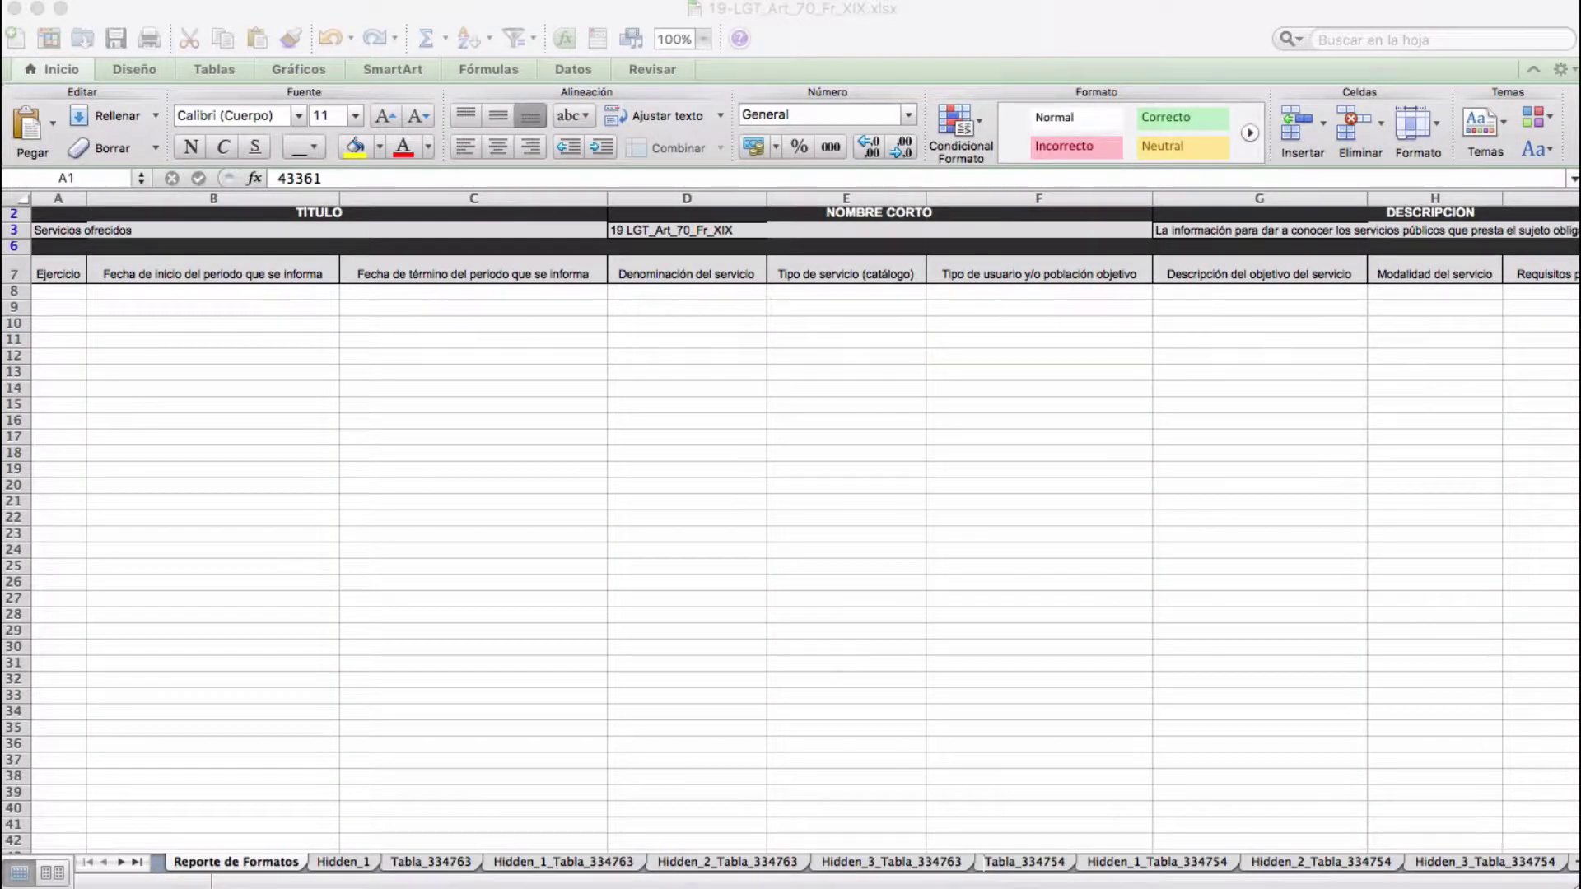
Move 19-LGT_Art_70_Fr_XIX.xlsx from the sipot folder into the formatos_sipot folder and close the Finder window.
left_click(529, 434)
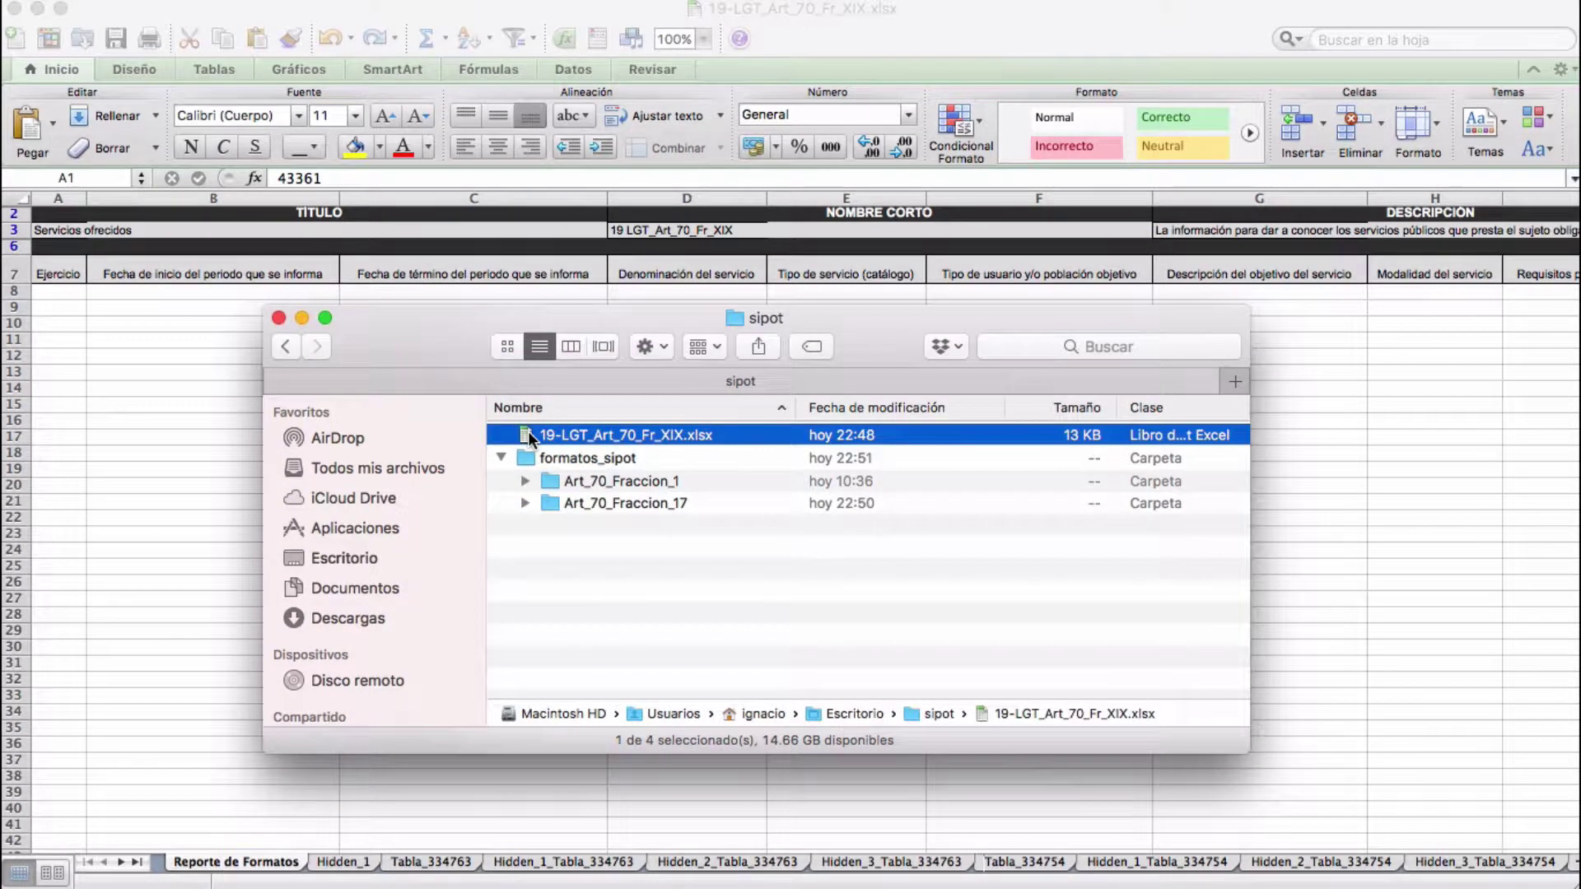
left_click_drag(530, 435, 531, 460)
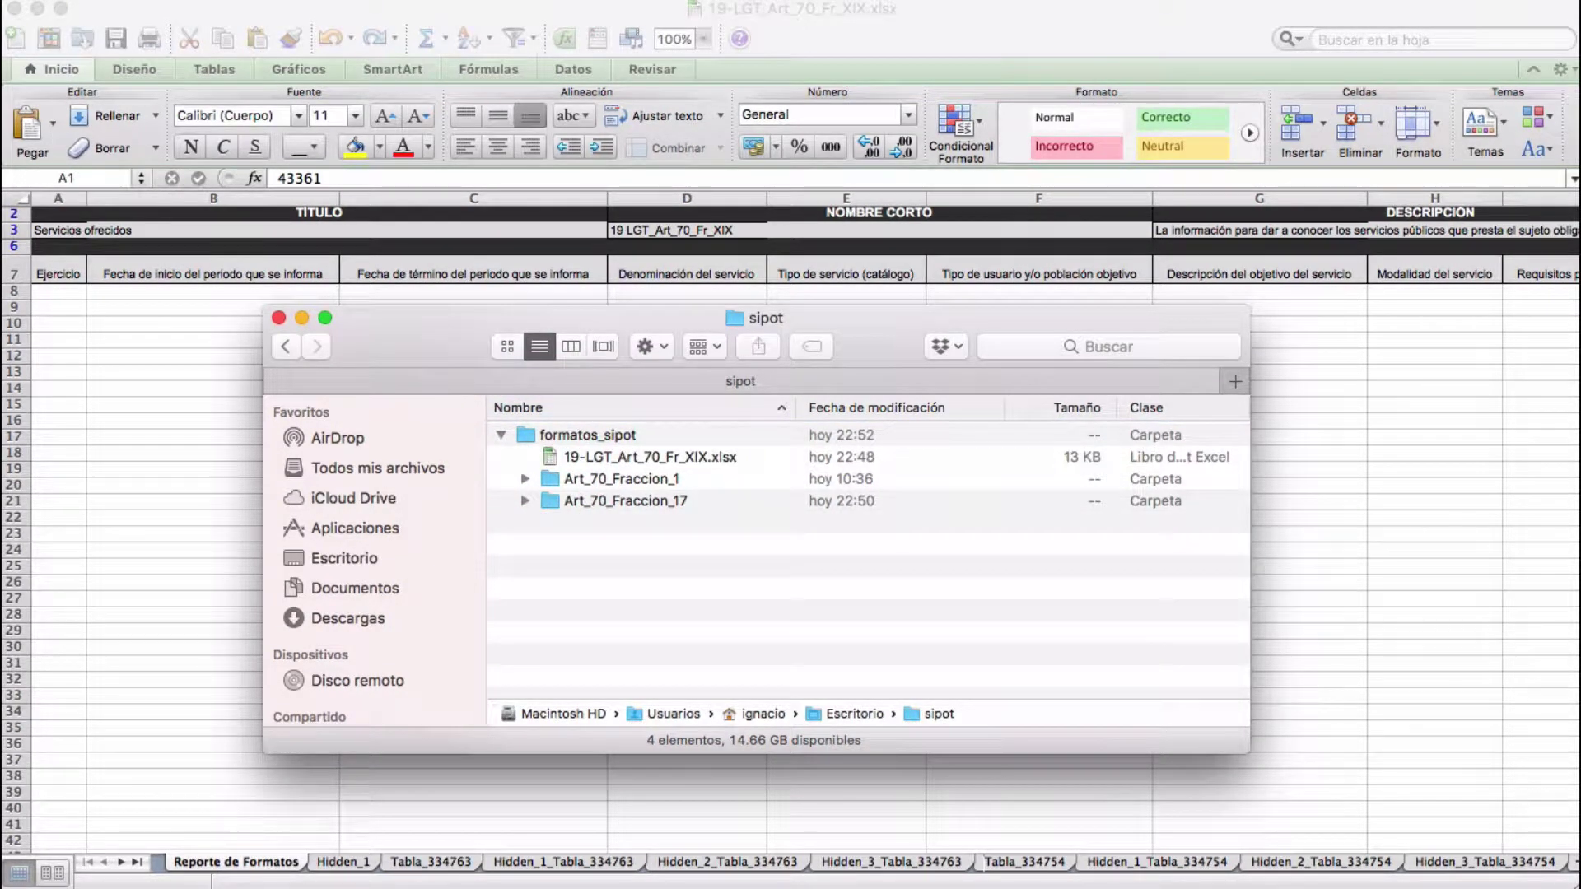
key("super+w")
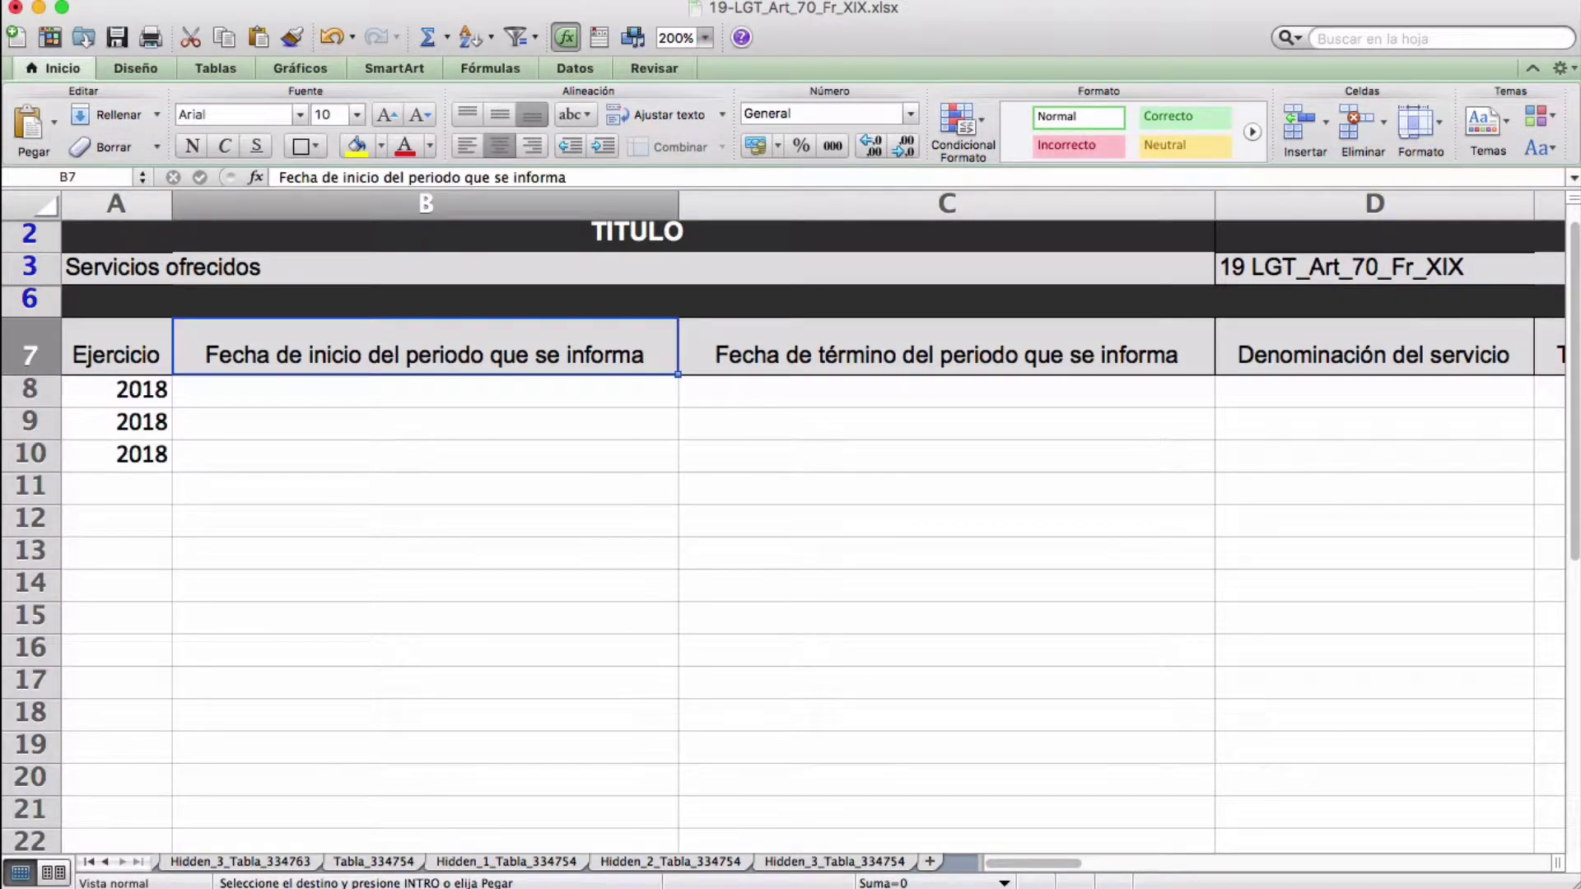
Fill rows 8–10 with 01/04/18 as the period start date and 30/06/18 as the period end date.
left_click(424, 391)
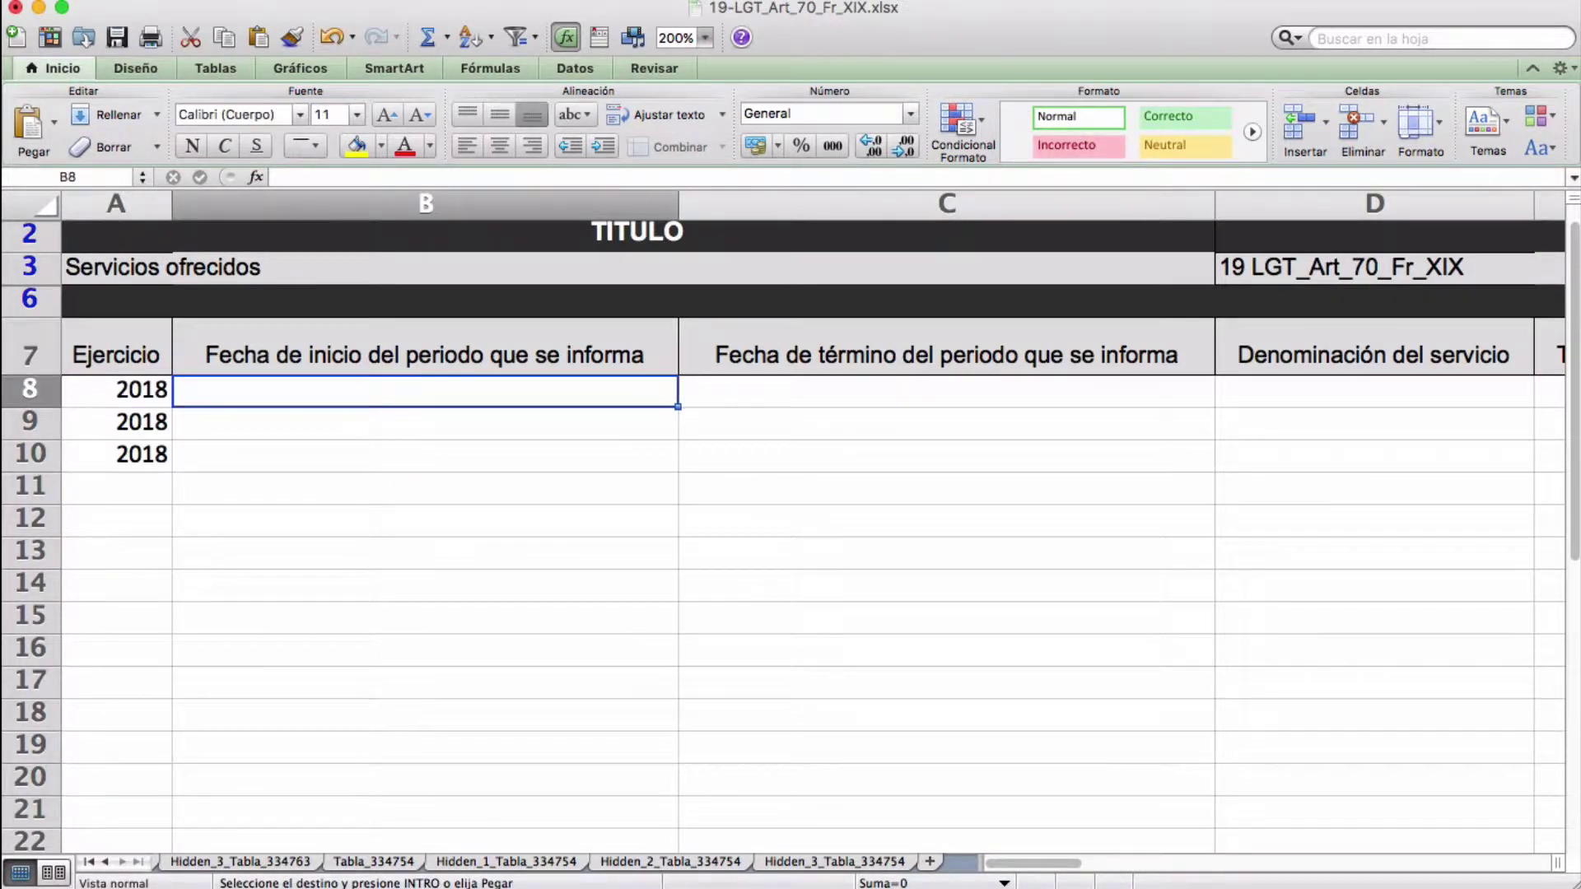
type("01/04/18 01/04/18 01/04/18")
left_click(946, 347)
left_click(946, 391)
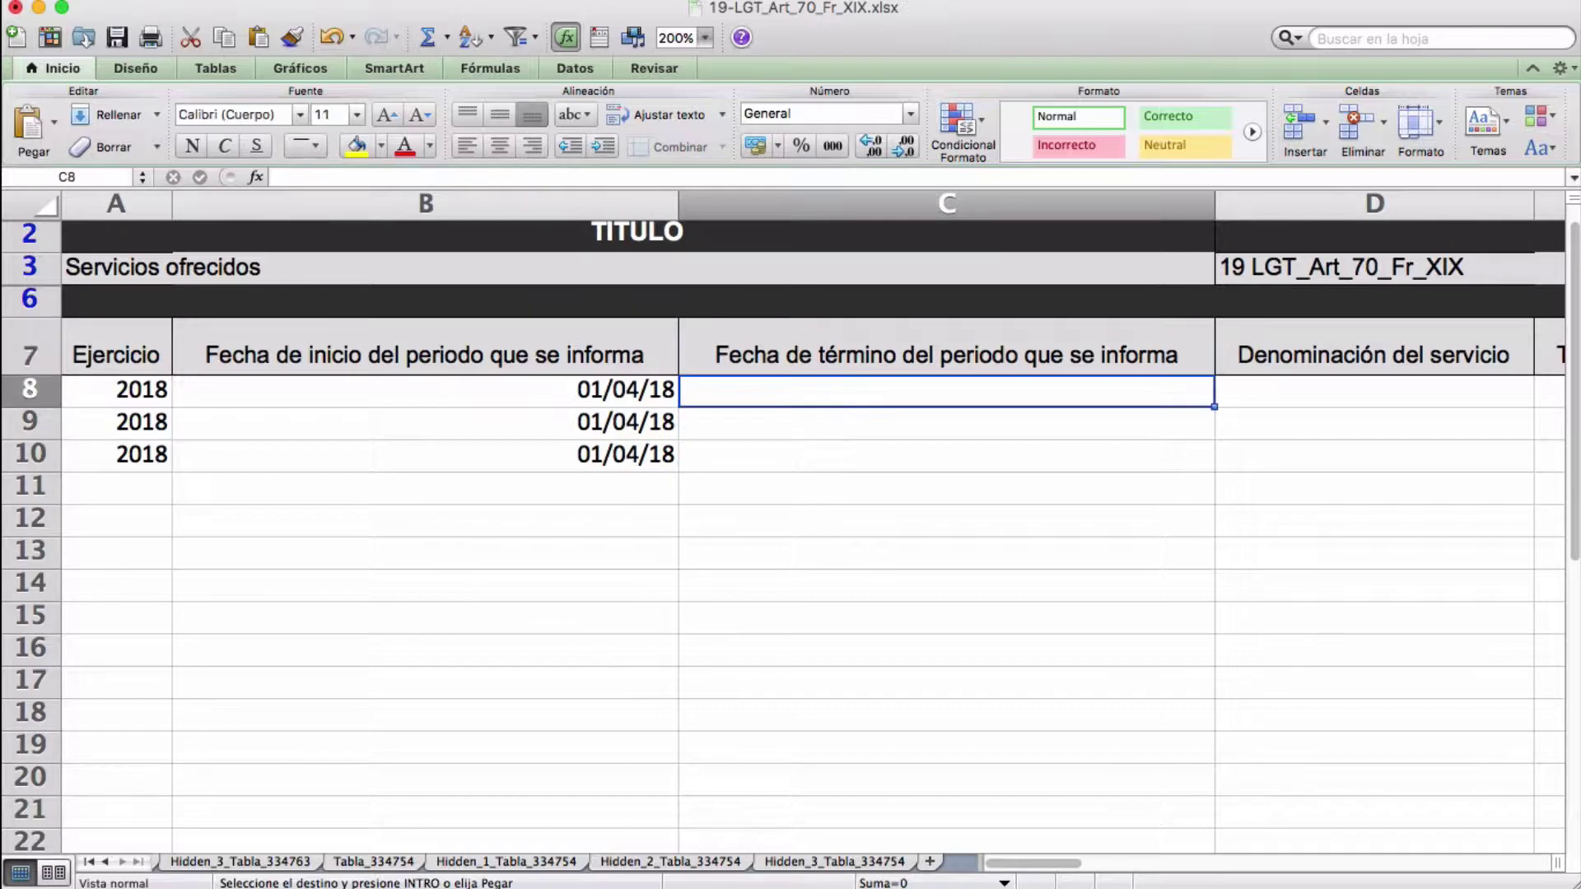
type("30/06/18 30/06/18 30/06/18")
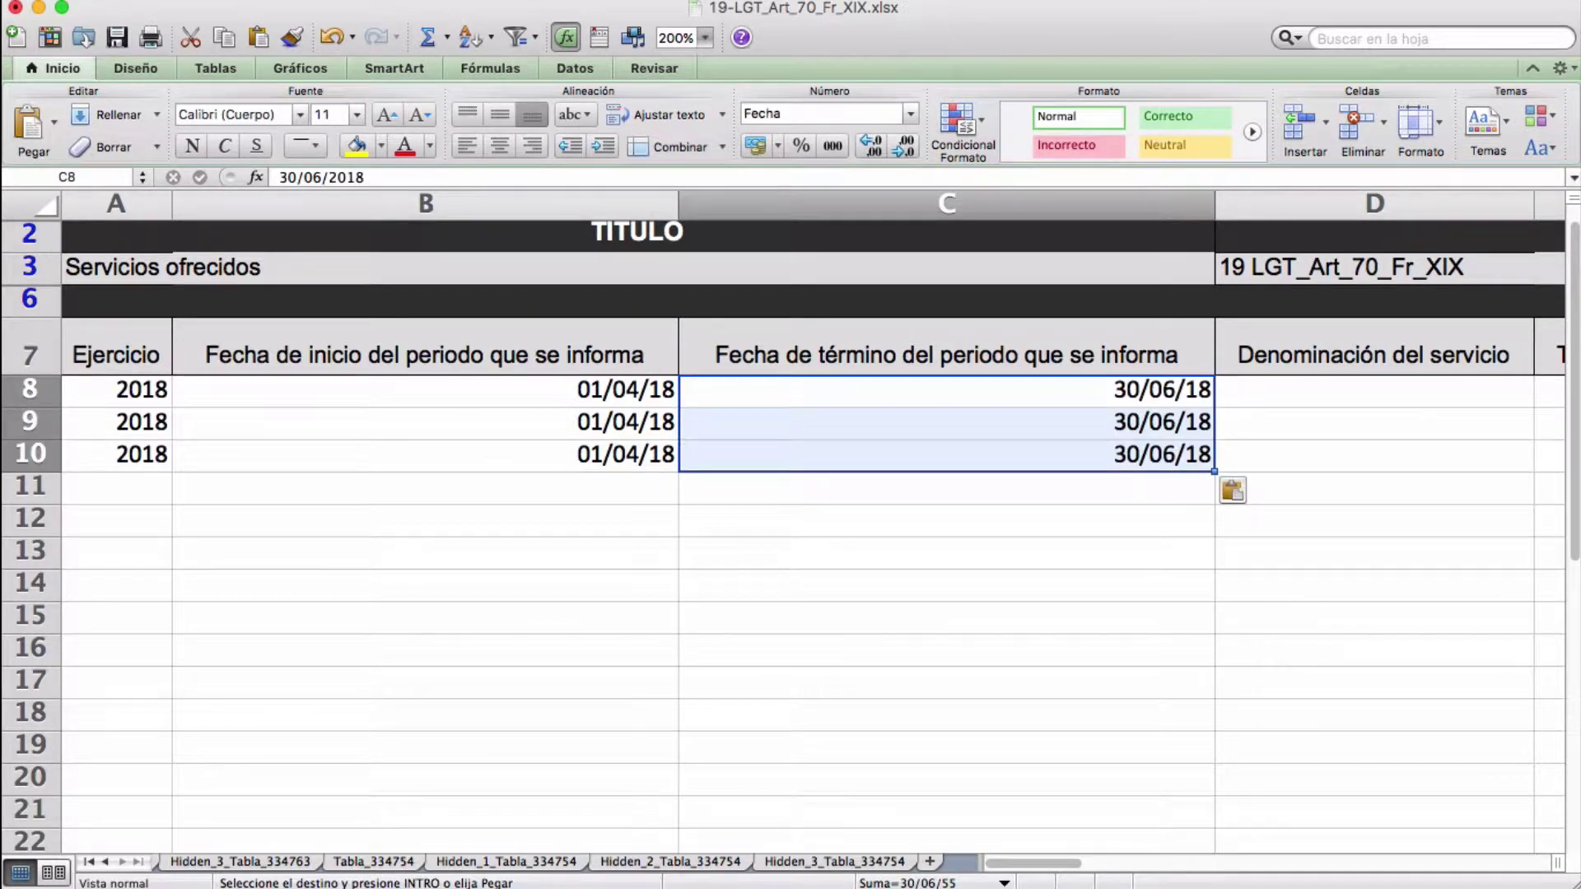
Enter the accident or illness notice, Determinación del Estado de Invalidez and beneficiary child's incapacity request under Denominación del servicio in D8:D10.
scroll(813, 535, "right", 5)
left_click(757, 348)
left_click(756, 391)
left_click(757, 348)
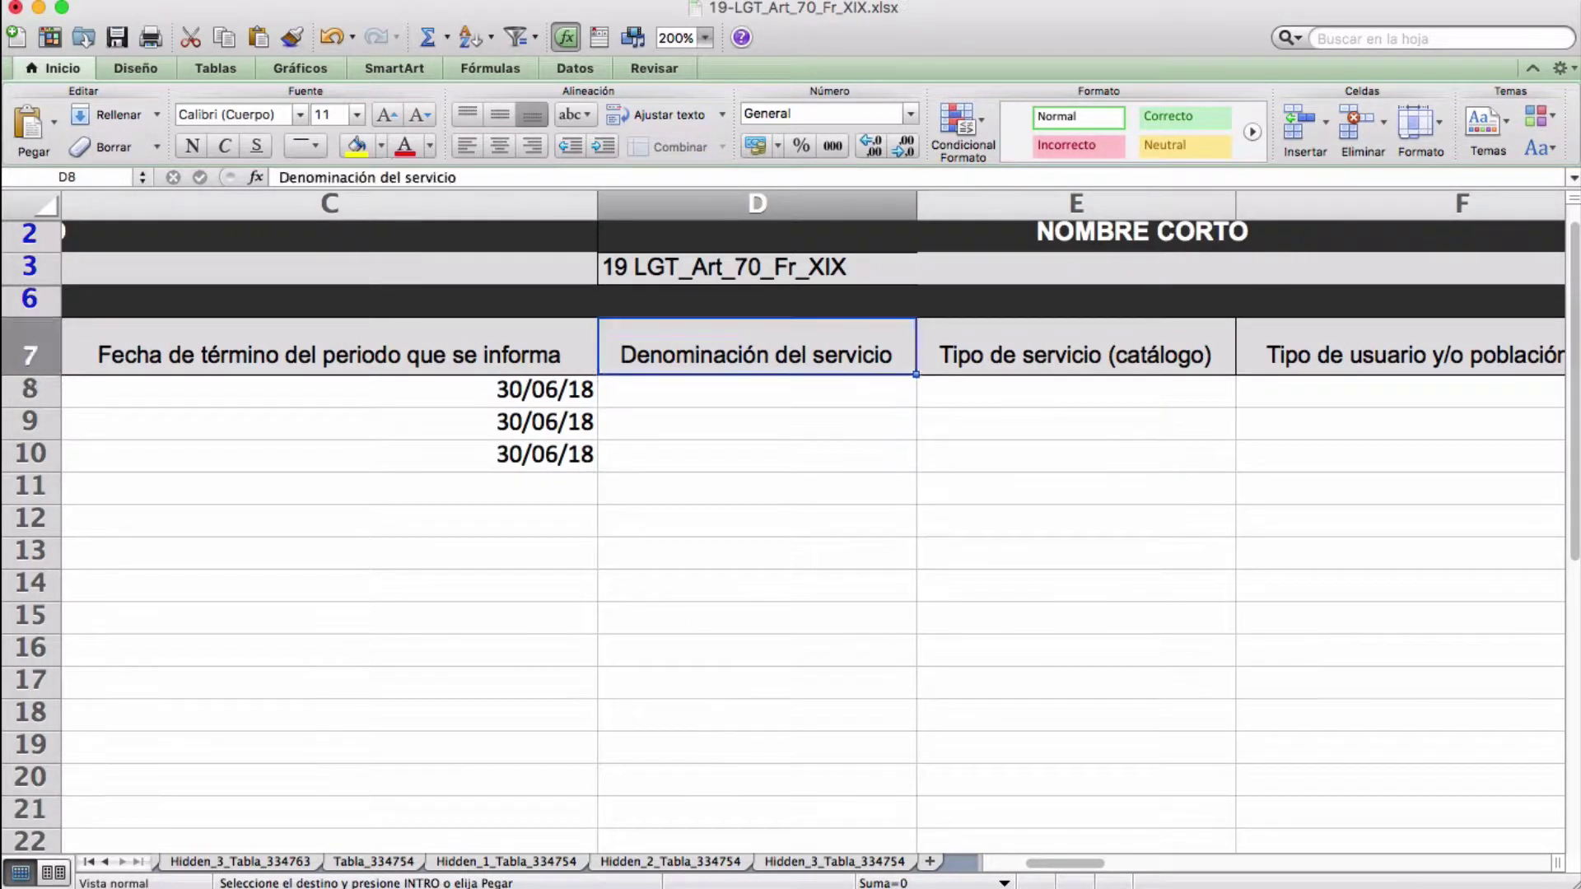
left_click(757, 391)
type("Aviso para calificación de accidente o enfermedad de trabajo ante el IMSS Determinación del Estado de Invalidez Solicitud de dictamen de incapacidad para beneficiario hijo")
Set Tipo de servicio to the Hidden_1 catalogue value Directo in rows 8–10 and fill in each service's Tipo de usuario y/o población objetivo.
left_click(1076, 348)
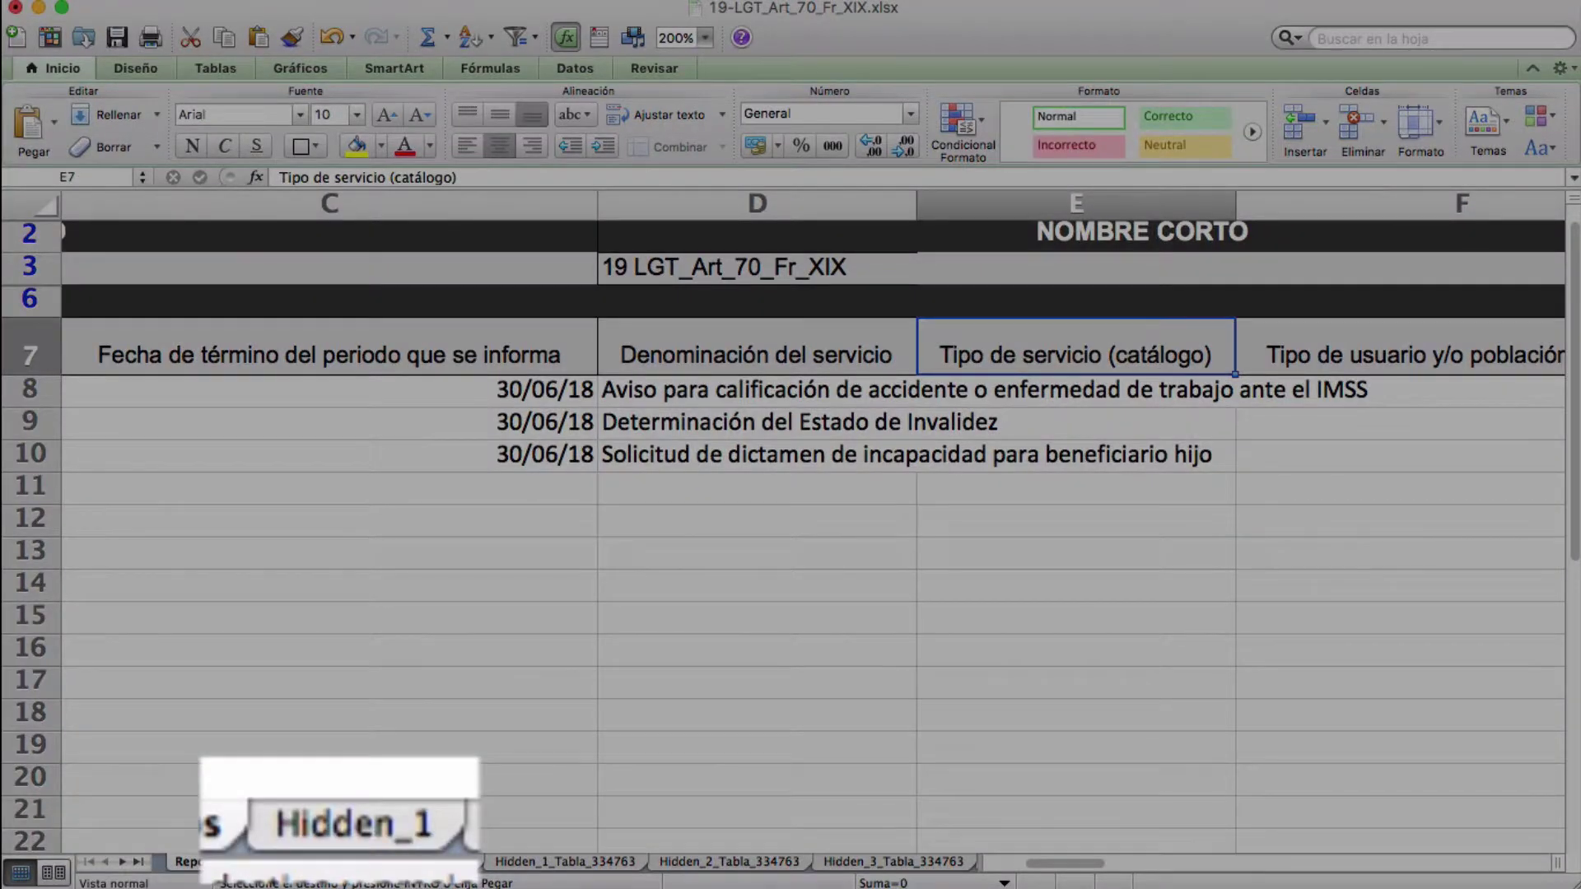
left_click(339, 862)
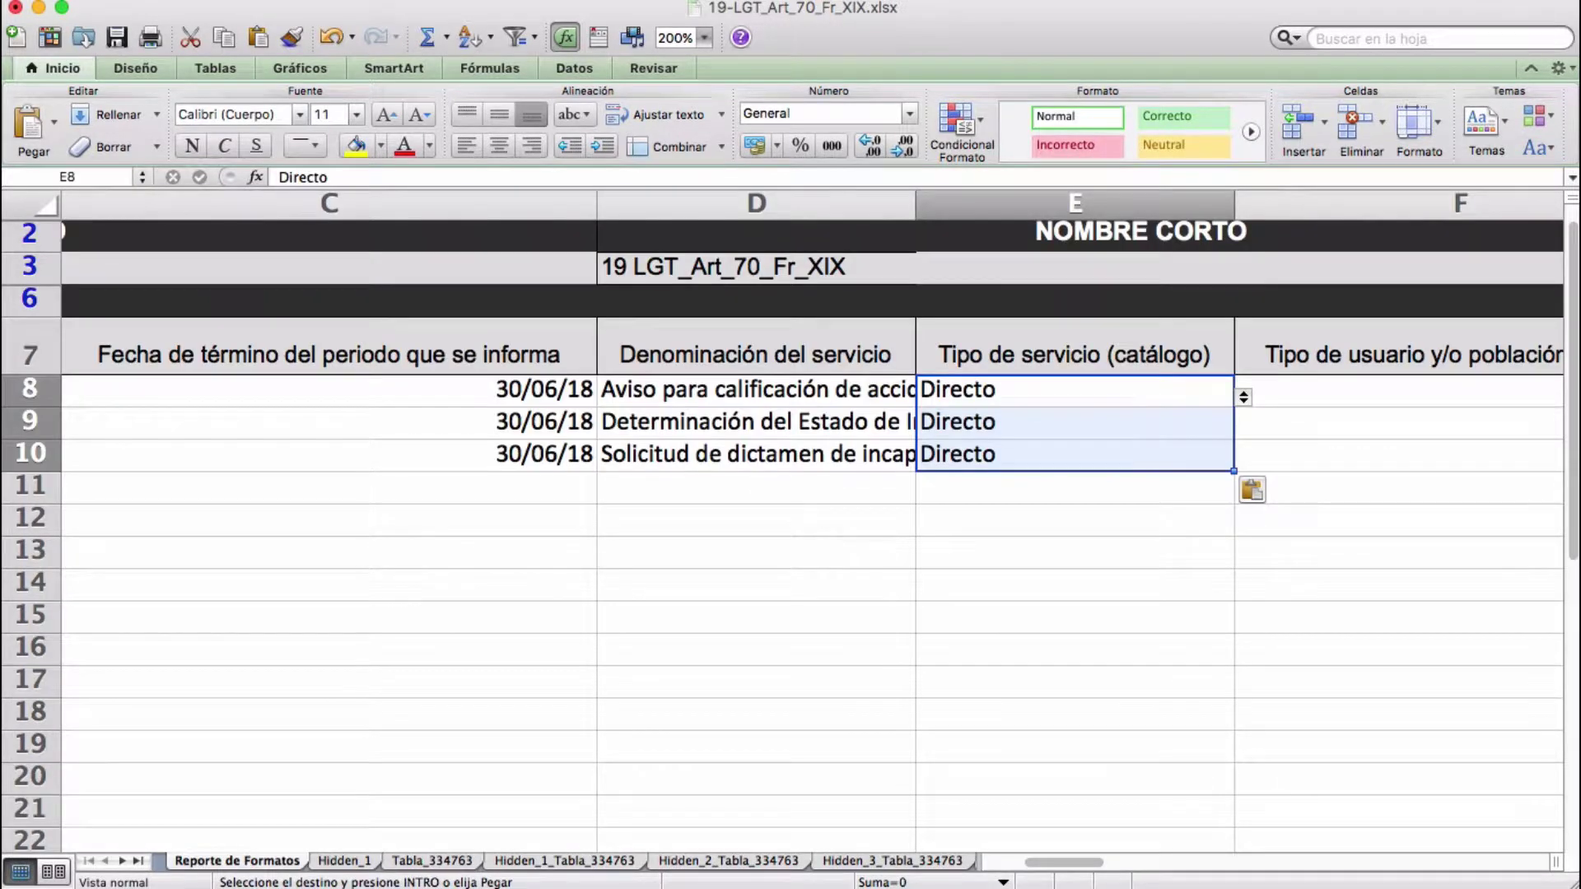
key("Right")
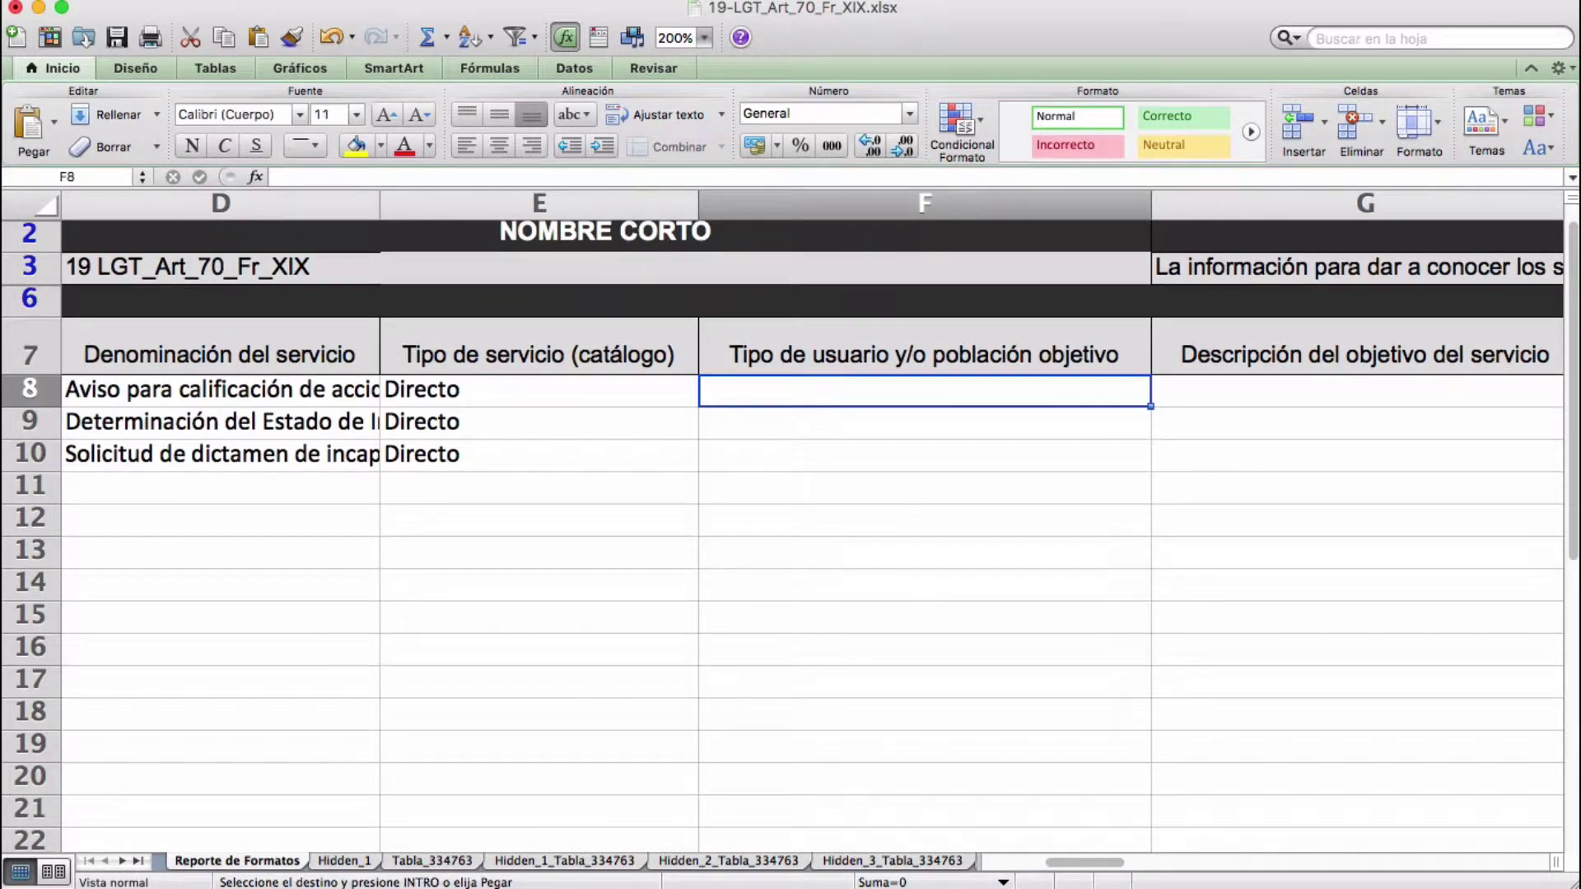
type("Asegurado (a), Beneficiario (a), Familiar o Representante legal del asegurado (a) Asegurado(a) o trabajador(a) dado de baja en conservación de derechos. Interesado, Padres, Tutor")
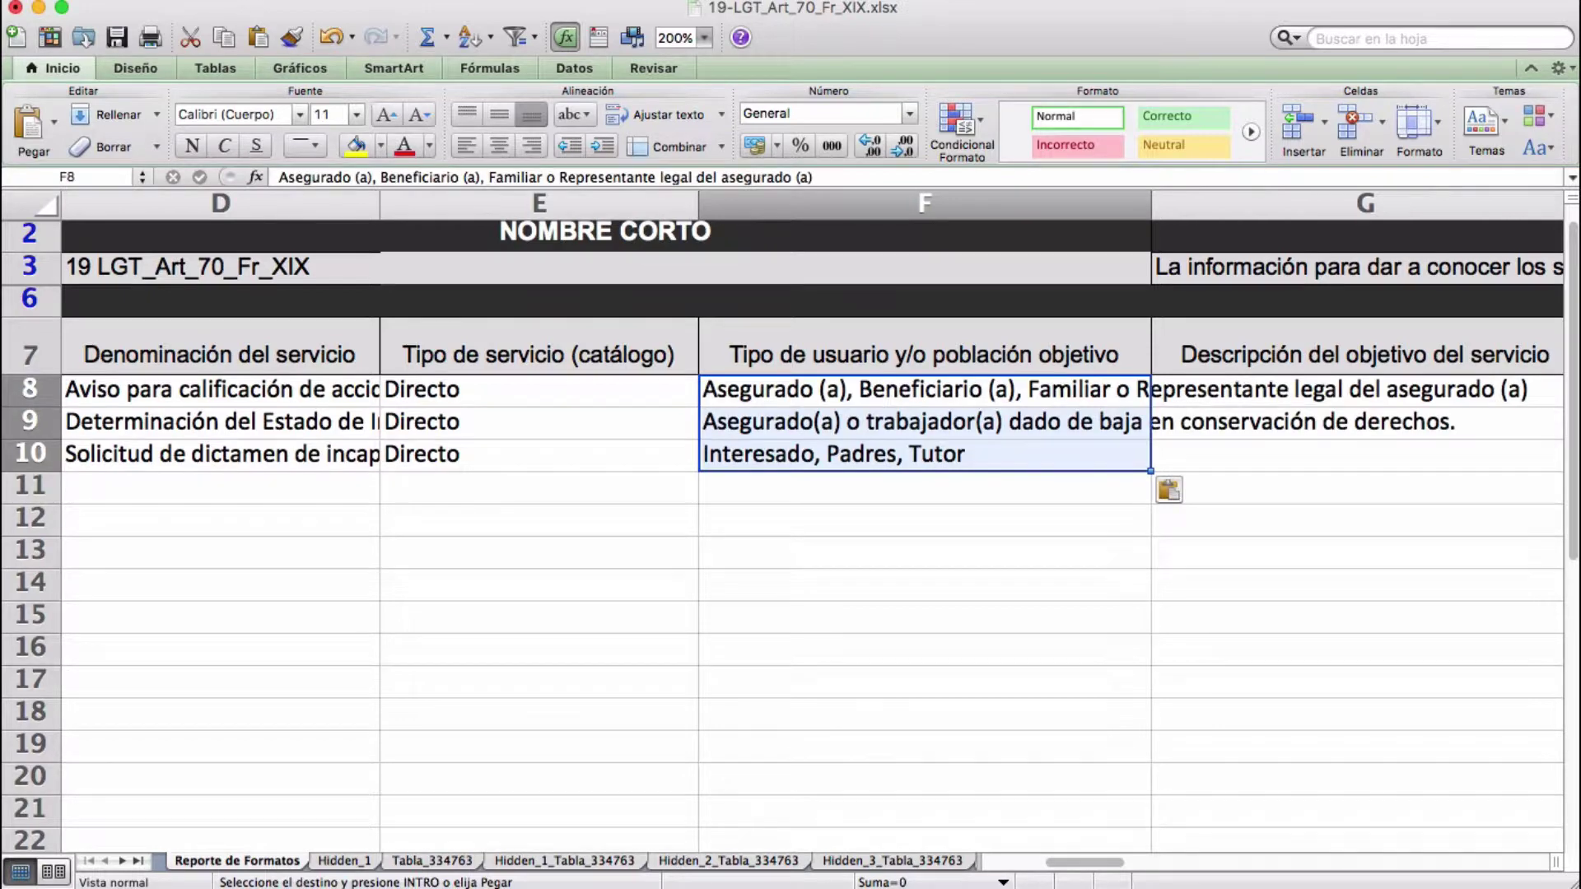
Paste the three service objectives into Descripción del objetivo del servicio and set Modalidad del servicio to Presencial in rows 8–10.
key("Right")
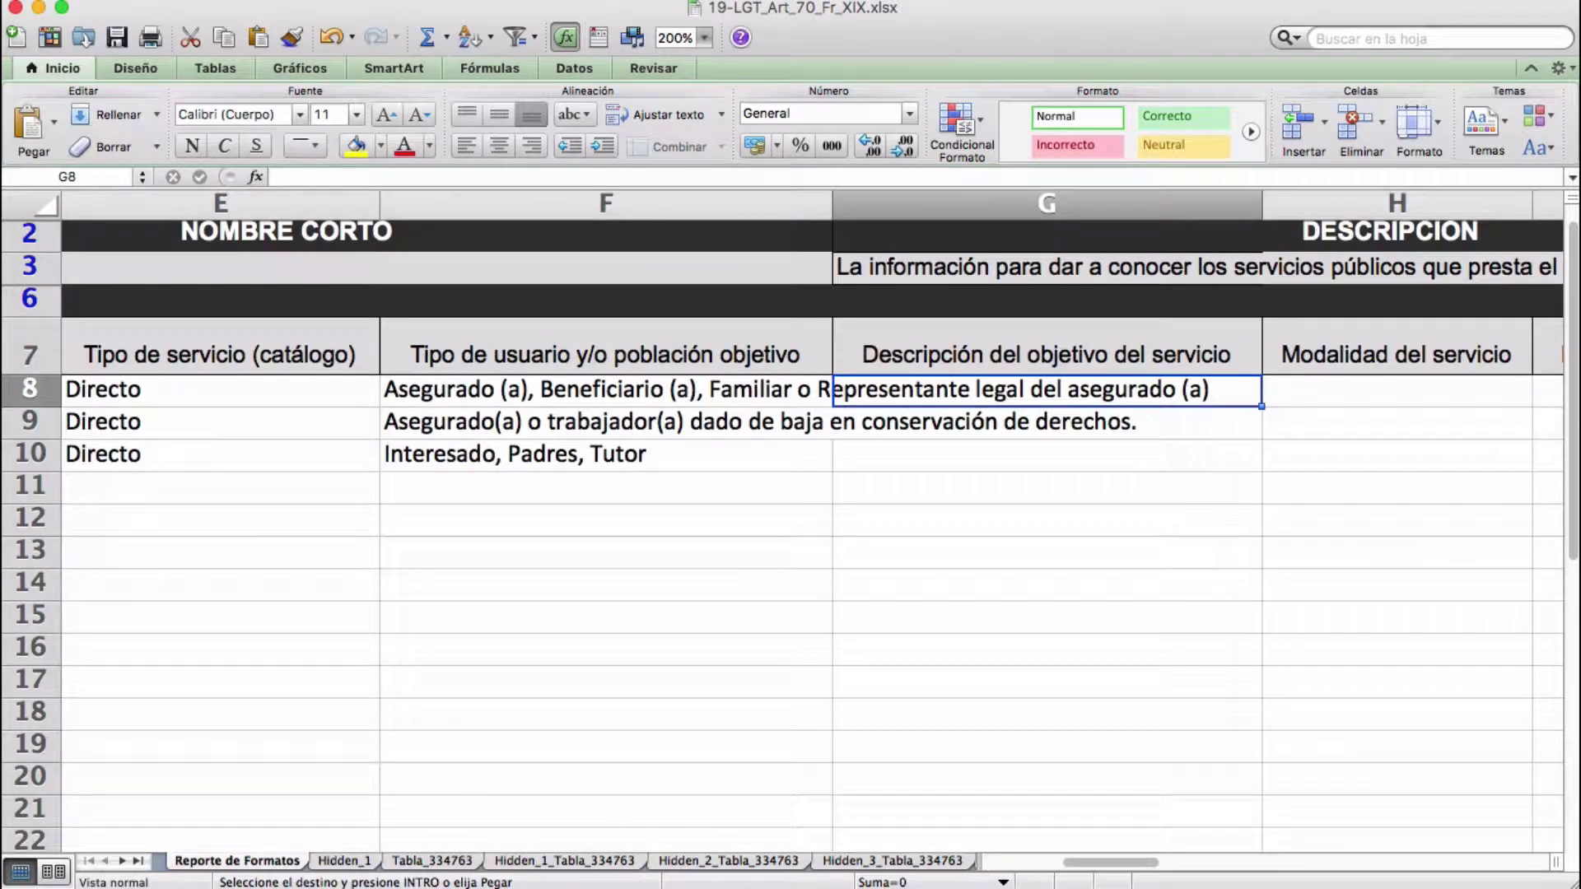
key("super+v")
key("Right")
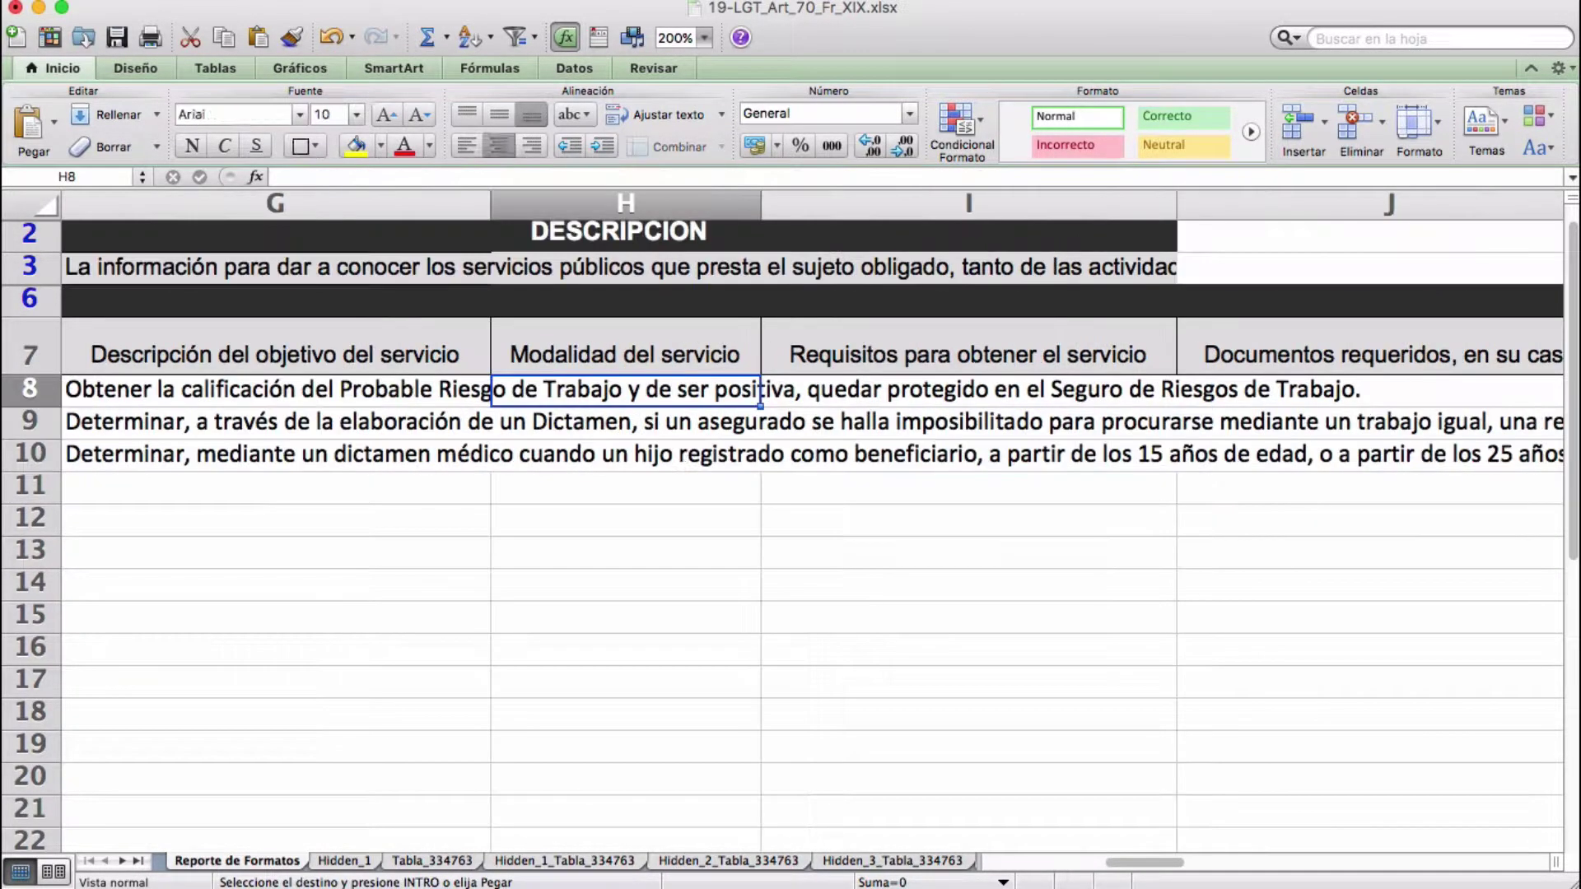
type("Presencial Presencial Presencial")
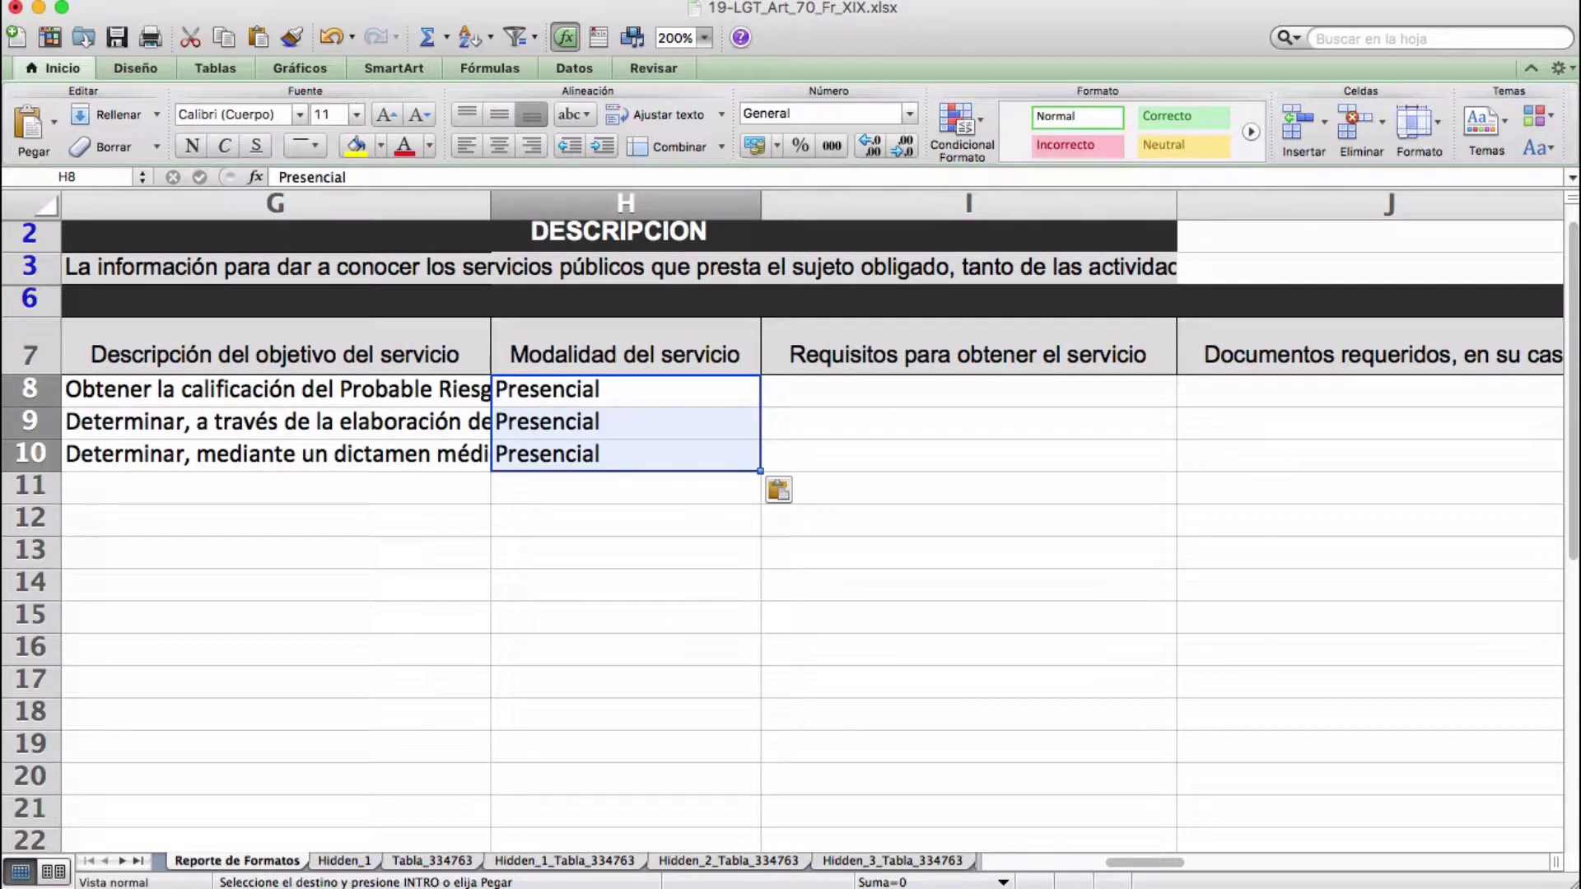
Paste the three services' texts into Requisitos para obtener el servicio and Documentos requeridos, en su caso, in rows 8–10.
key("Right")
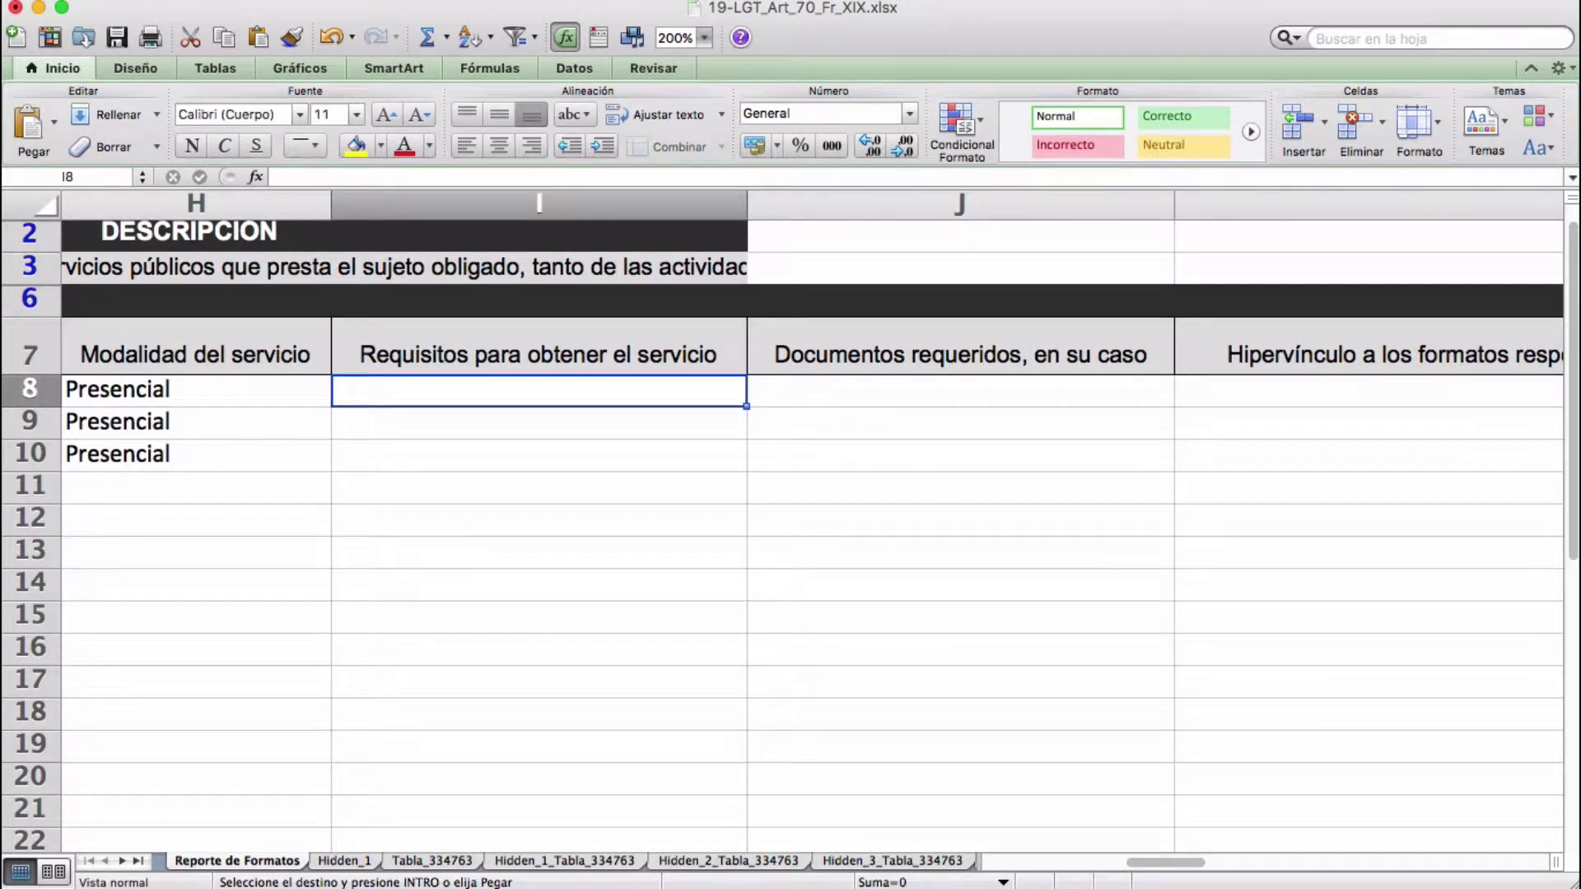
key("super+v")
key("Right")
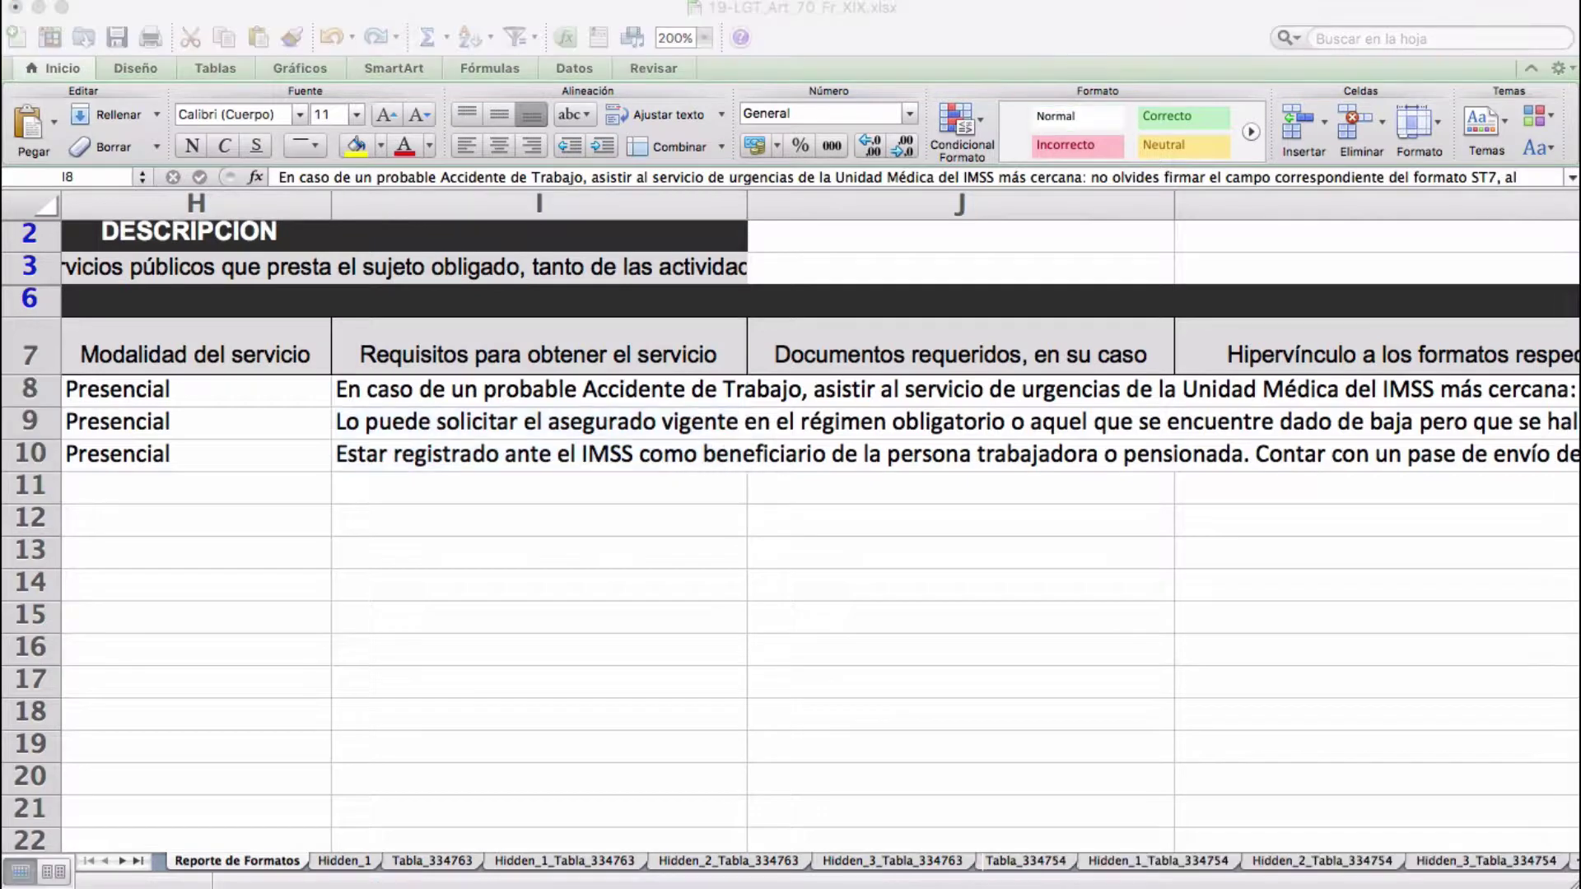
key("super+v")
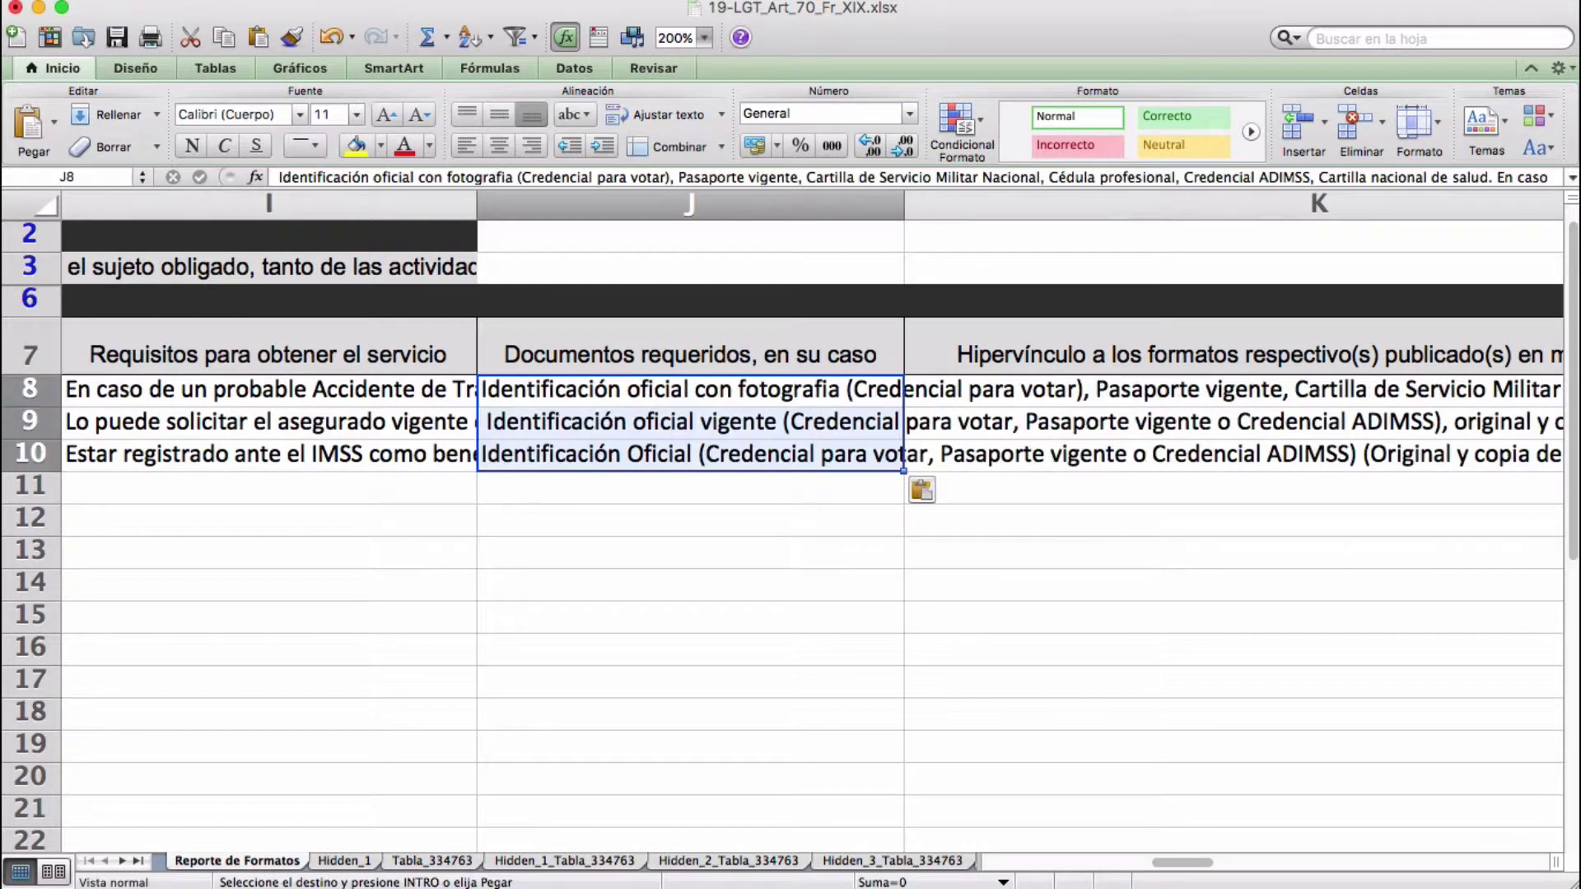
Leave the Hipervínculo a los formatos cells blank and set Tiempo de respuesta to 1 a 15 días hábiles in rows 8–10.
key("Right")
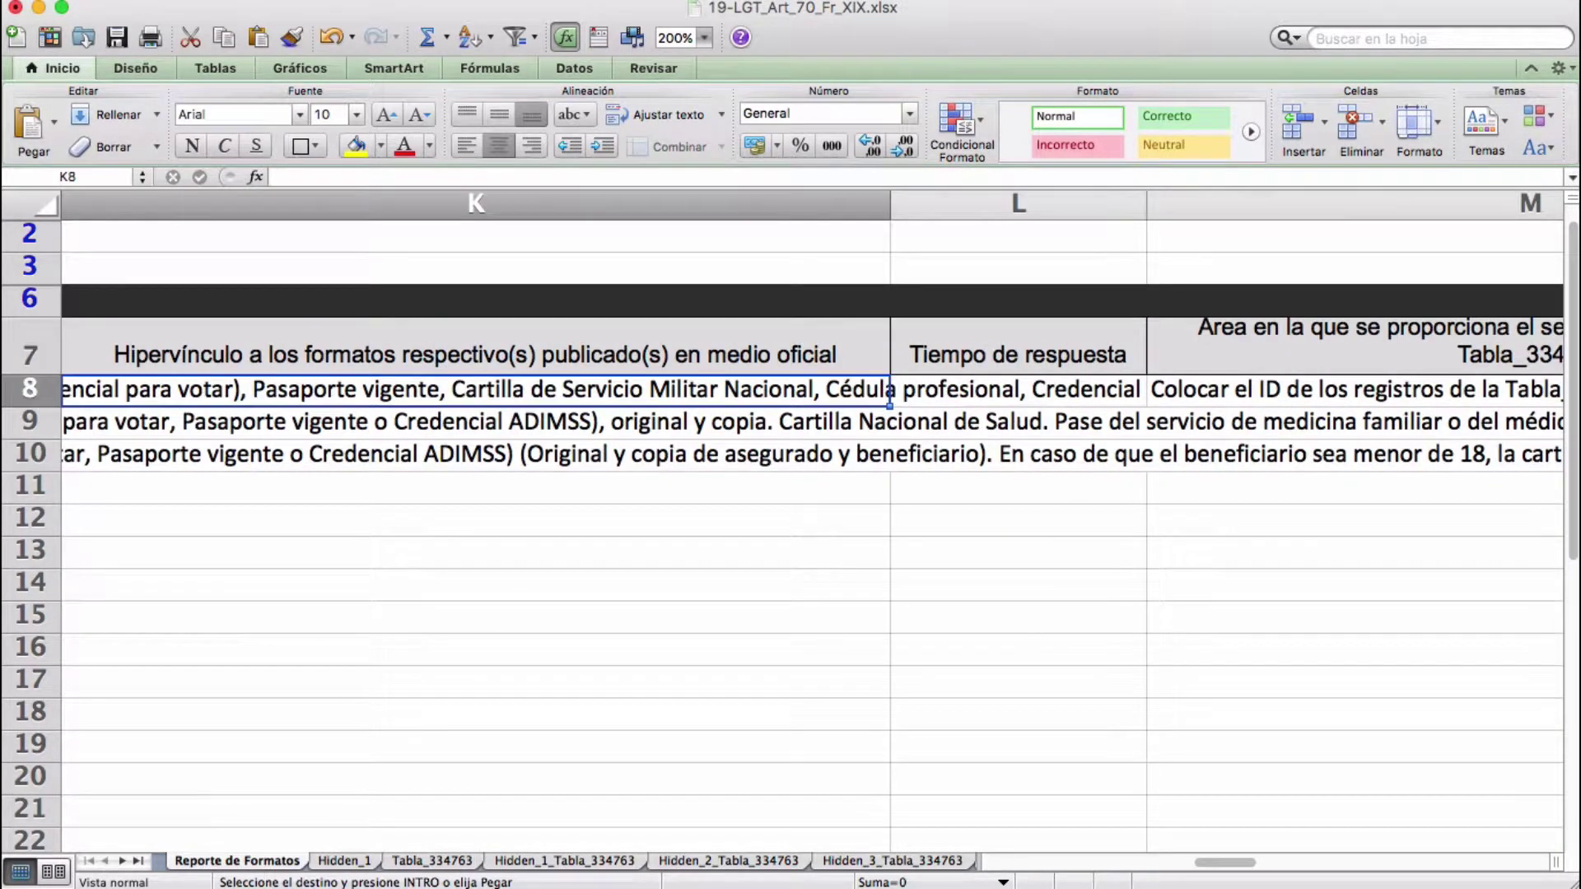
key("super+v")
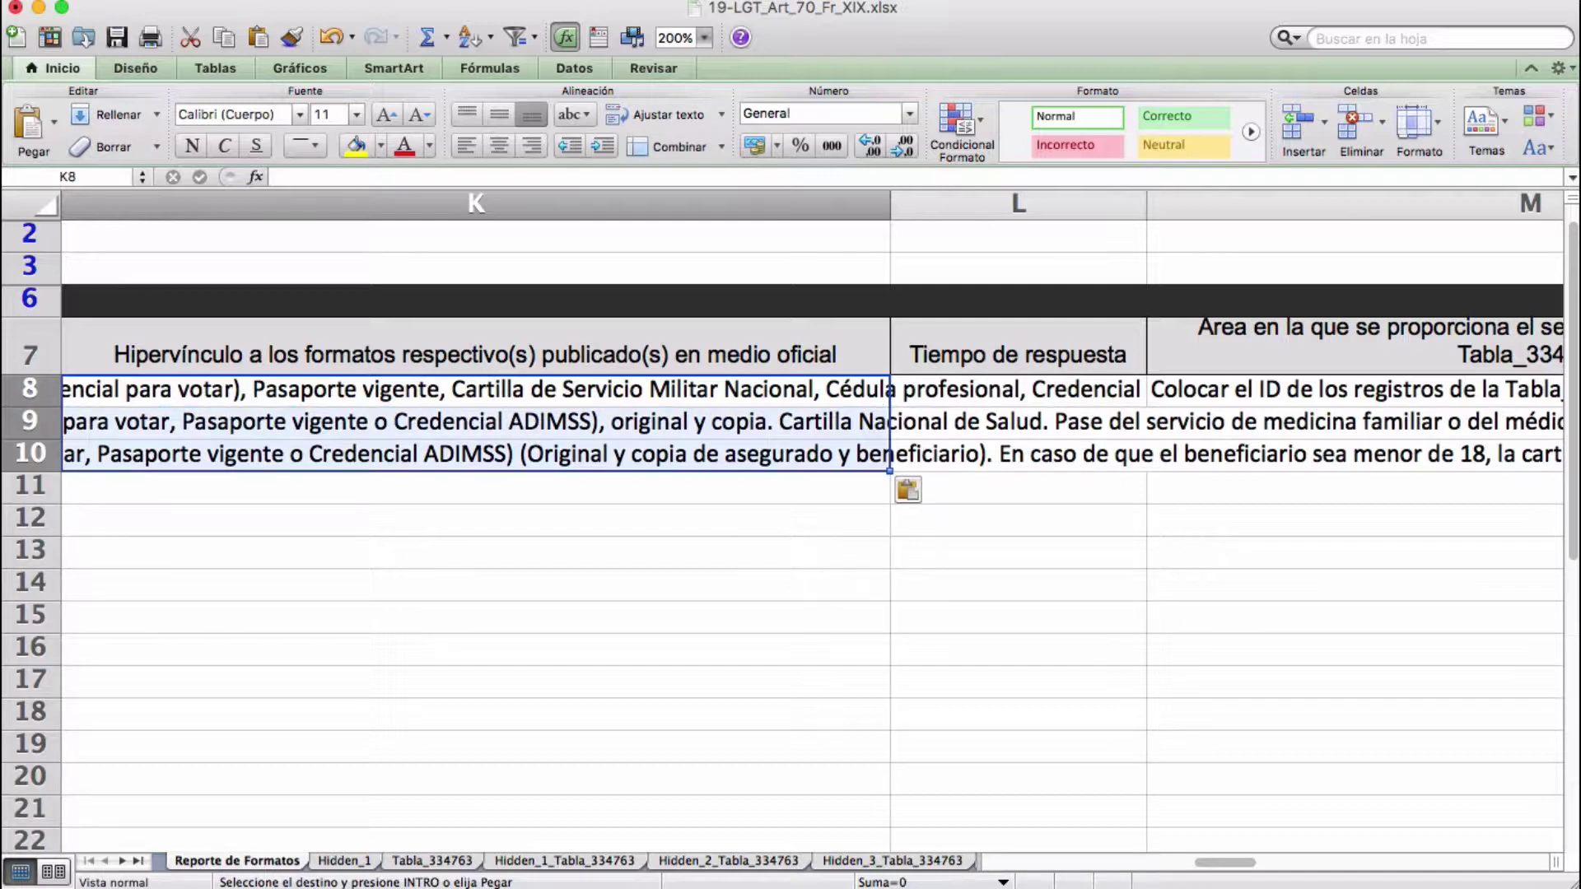
key("Right")
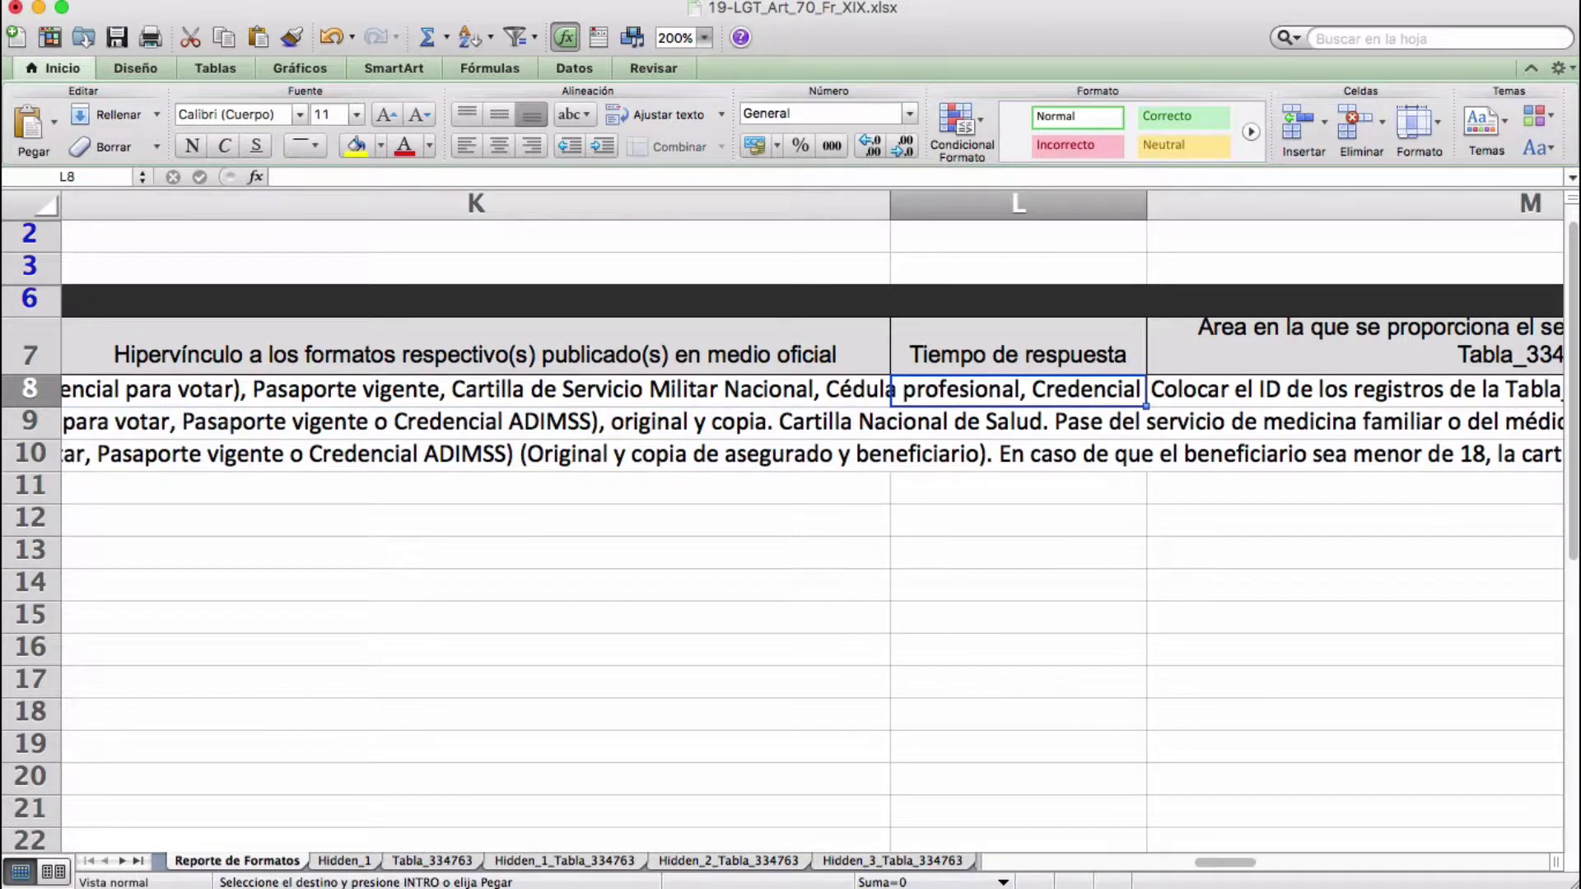
type("1 a 15 días hábiles 1 a 15 días hábiles 1 a 15 días hábiles")
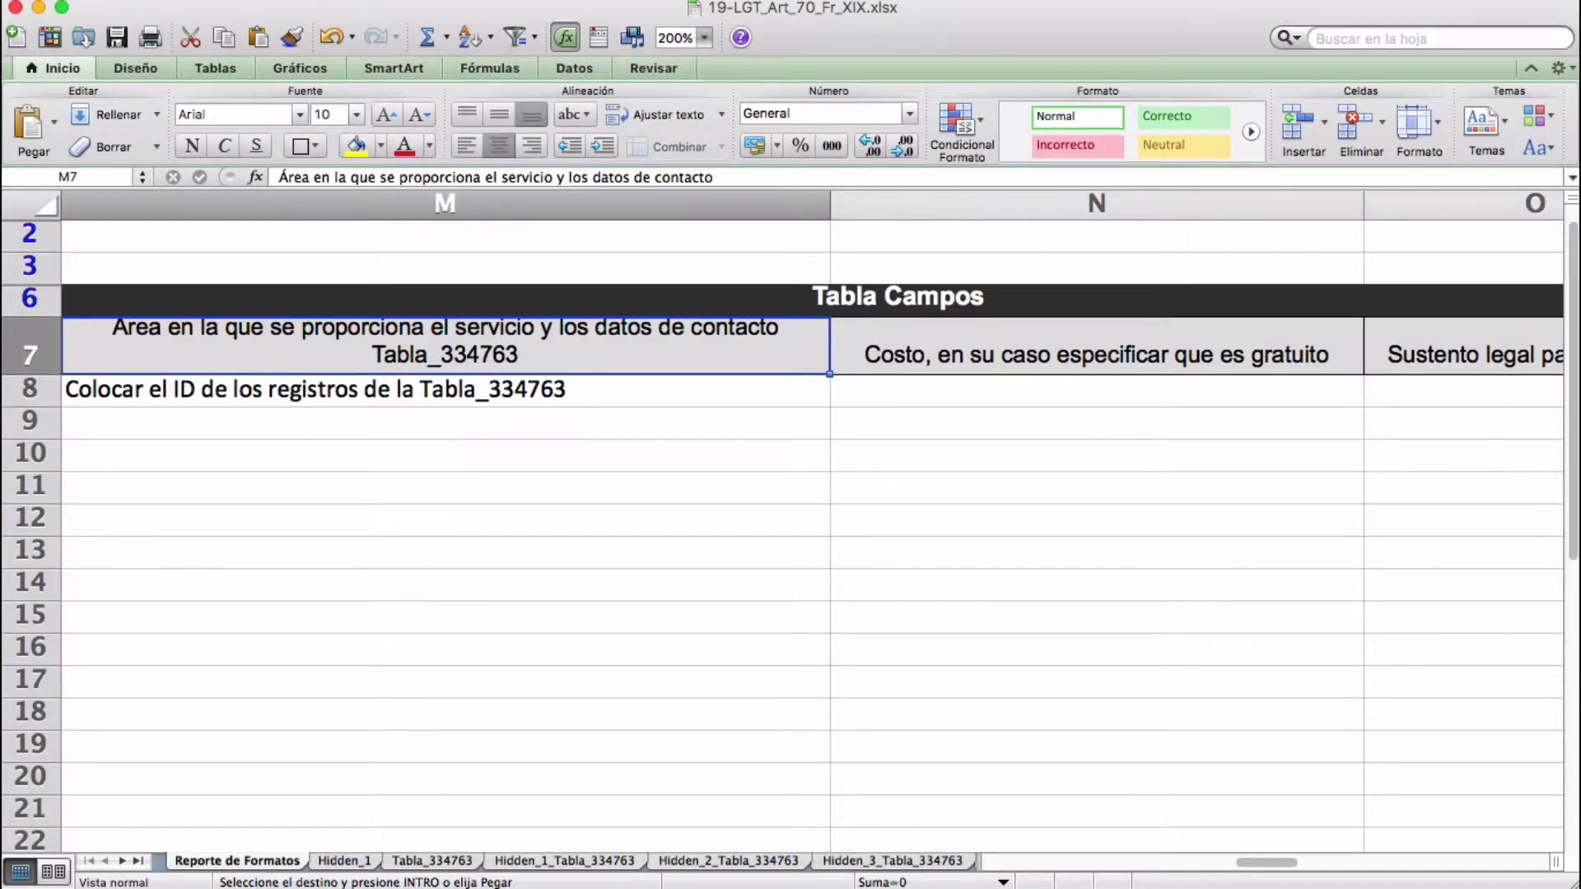
Enter the Tabla_334763 record ID 274059465 in M8, M9 and M10 under the service area and contact column.
left_click(445, 390)
type("274059465")
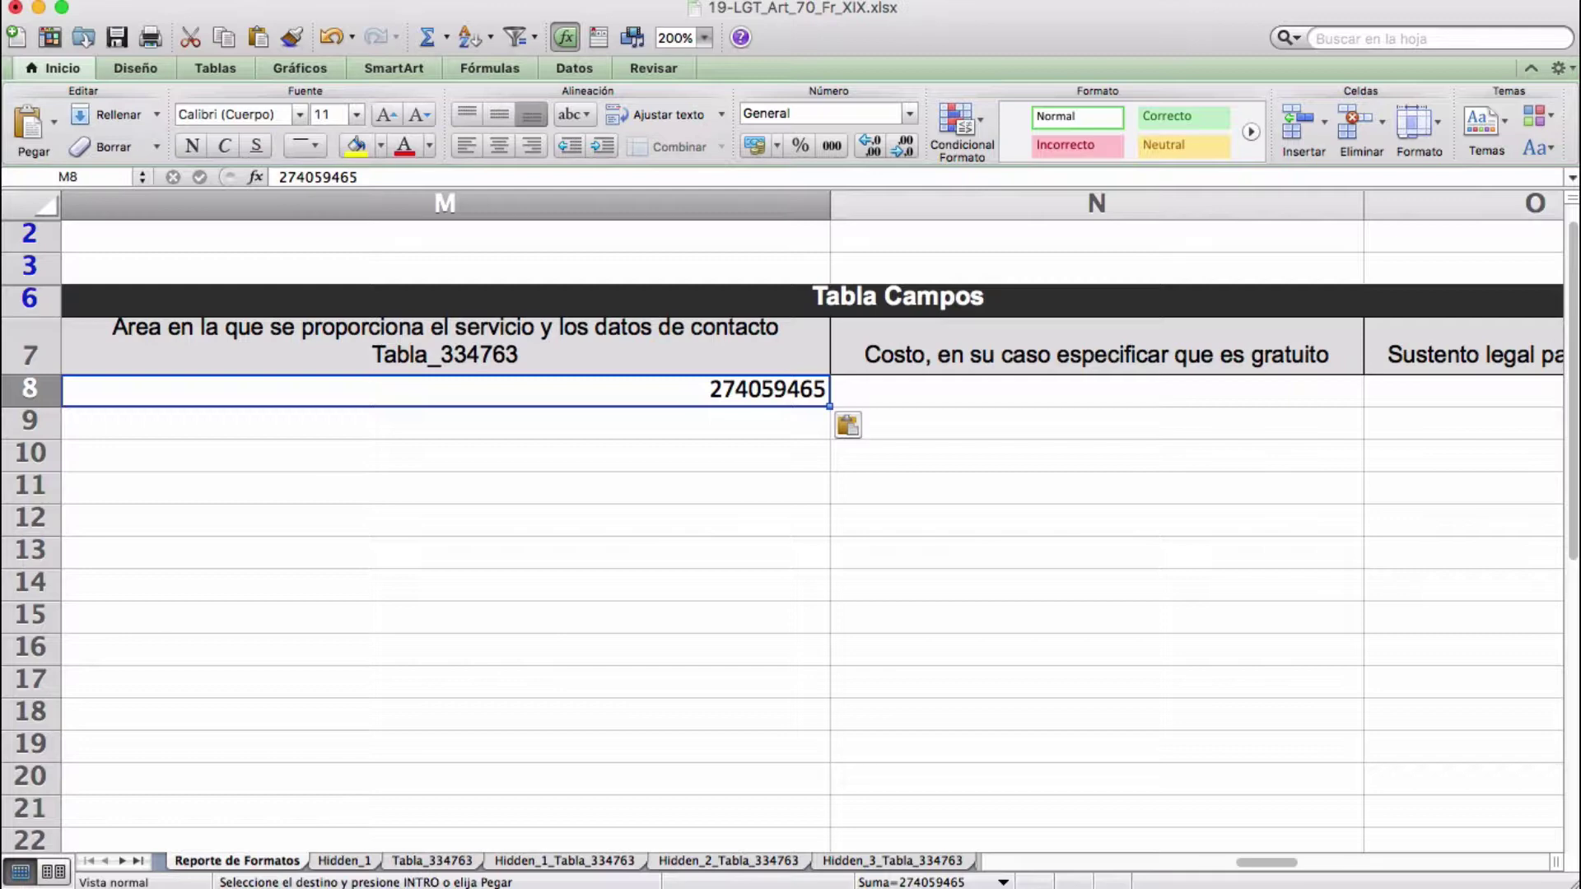
key("Down")
type("274059465")
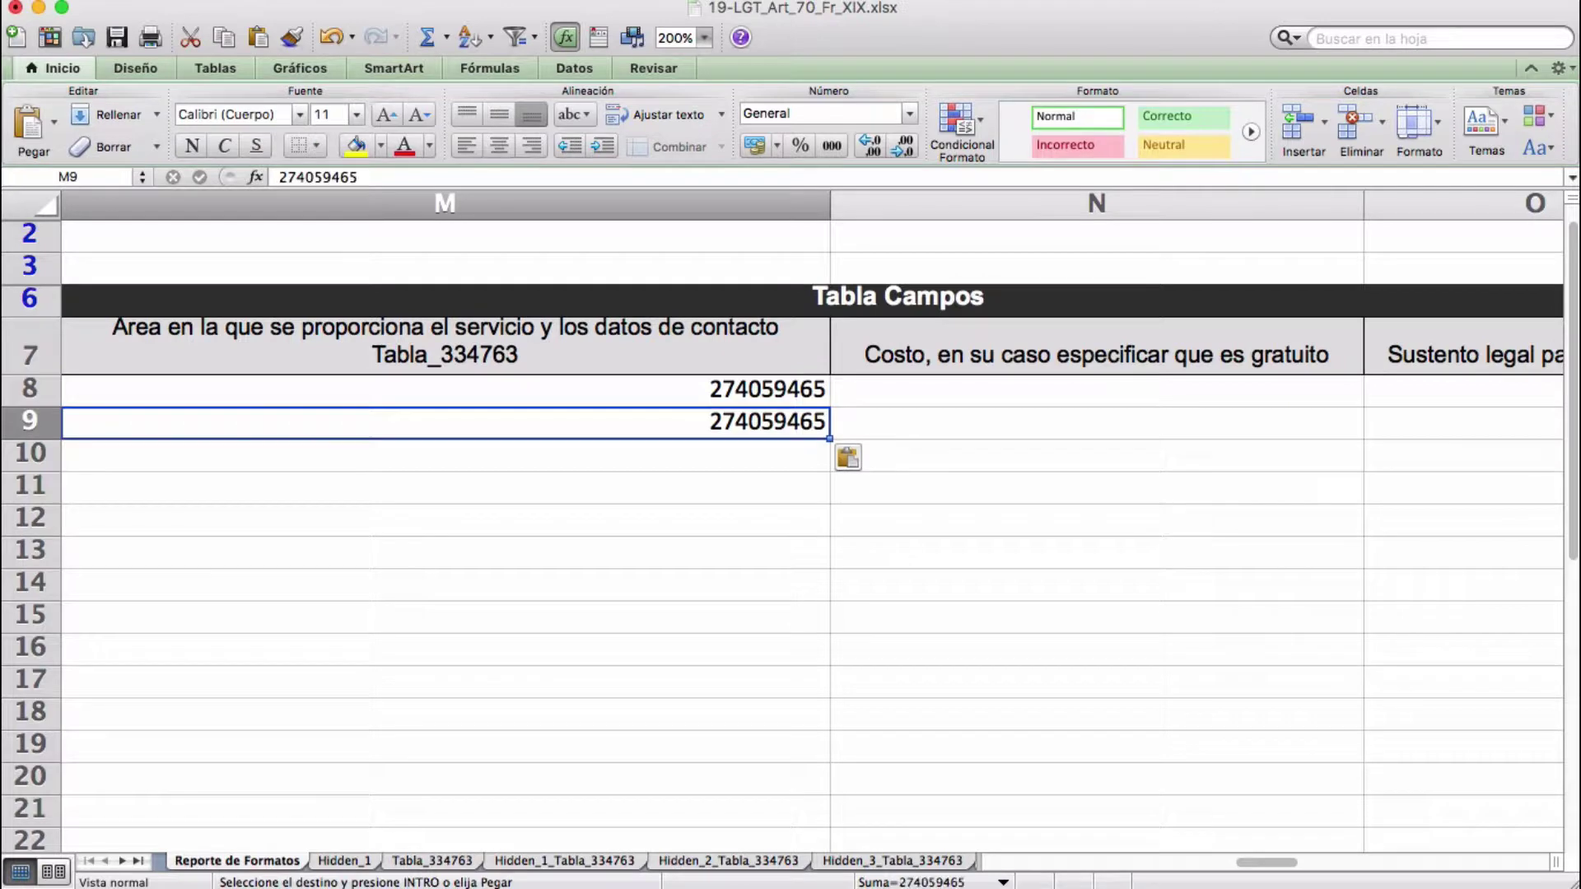
key("Down")
type("274059465")
Review the Tabla_334763 records linked by the shared ID across all their address columns.
key("super+Tab")
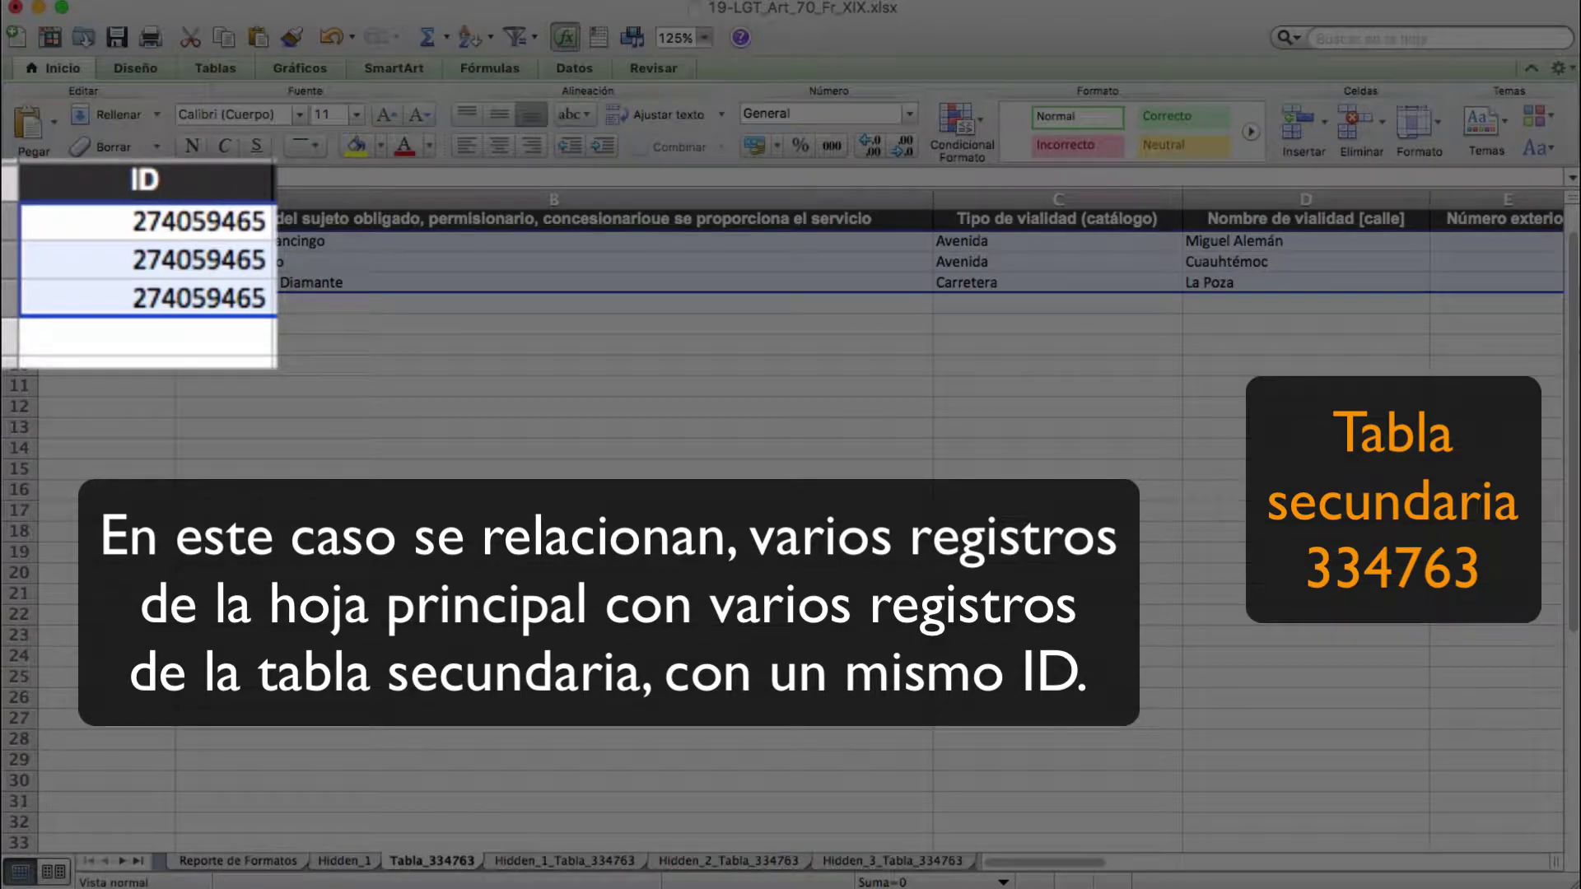
scroll(790, 527, "right", 9)
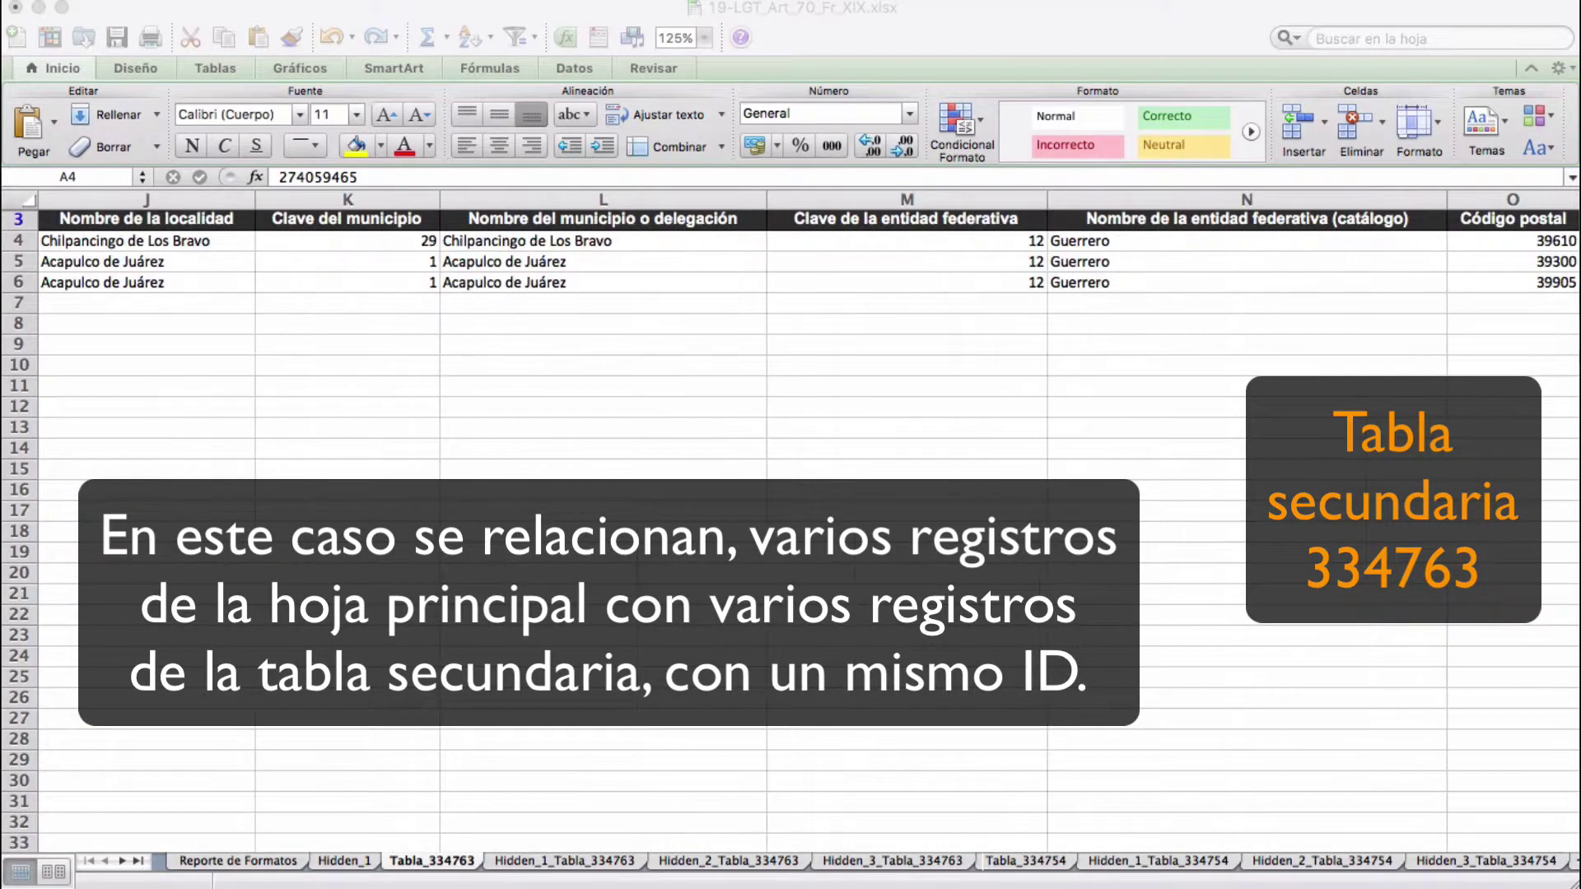
scroll(791, 527, "right", 8)
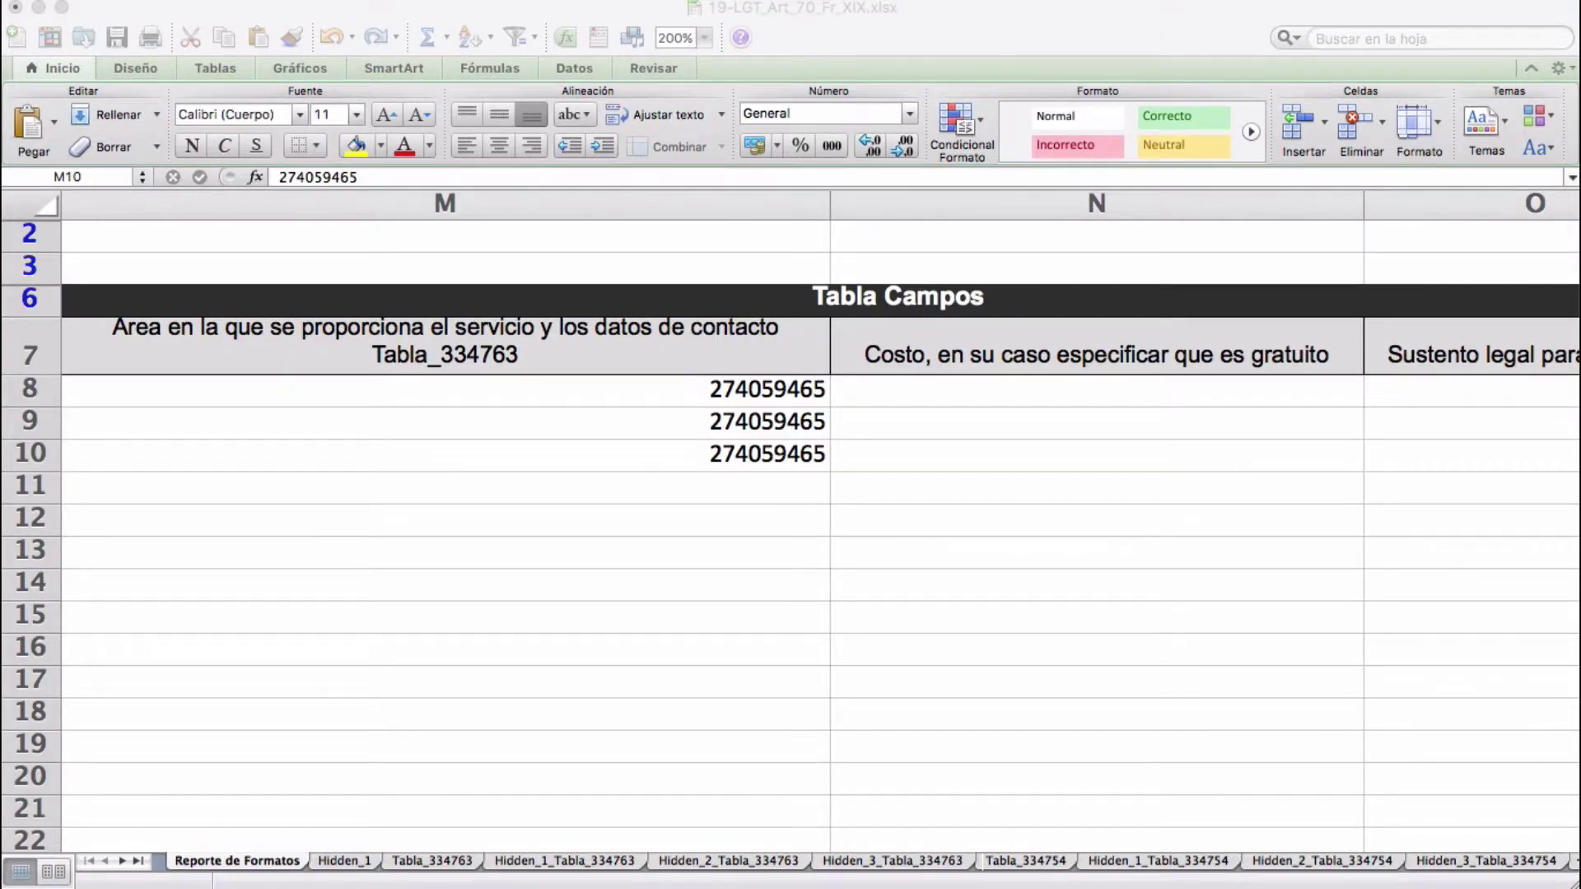
Fill the Costo and Lugares donde se efectúa el pago columns with Gratutito in rows 8–9 and Gratuito in row 10.
left_click(1097, 390)
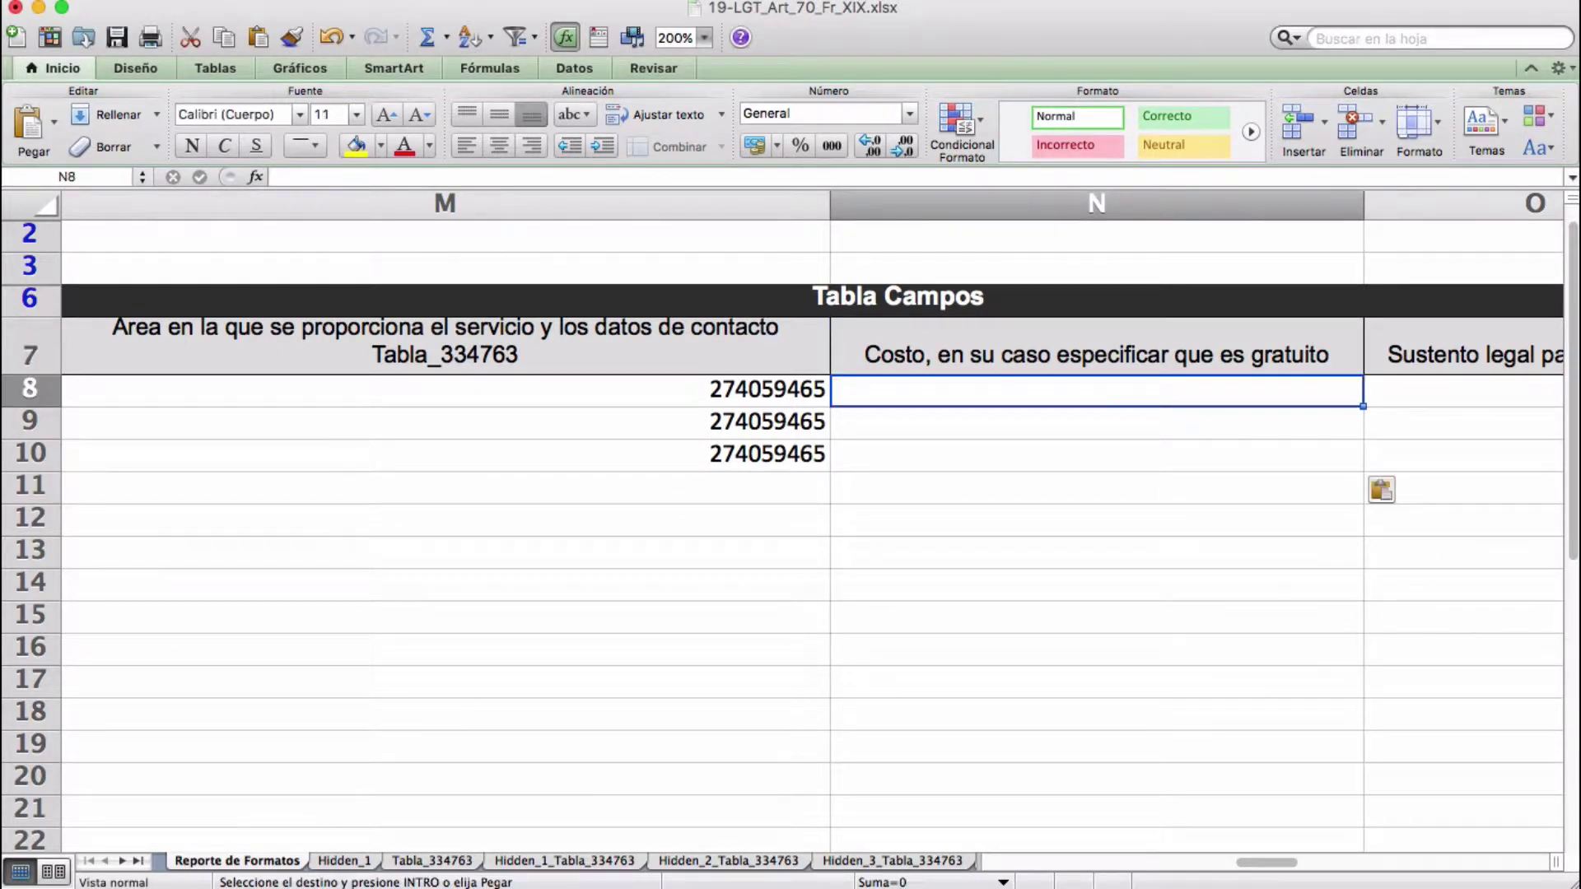
type("Gratutito Gratutito Gratuito")
key("Right")
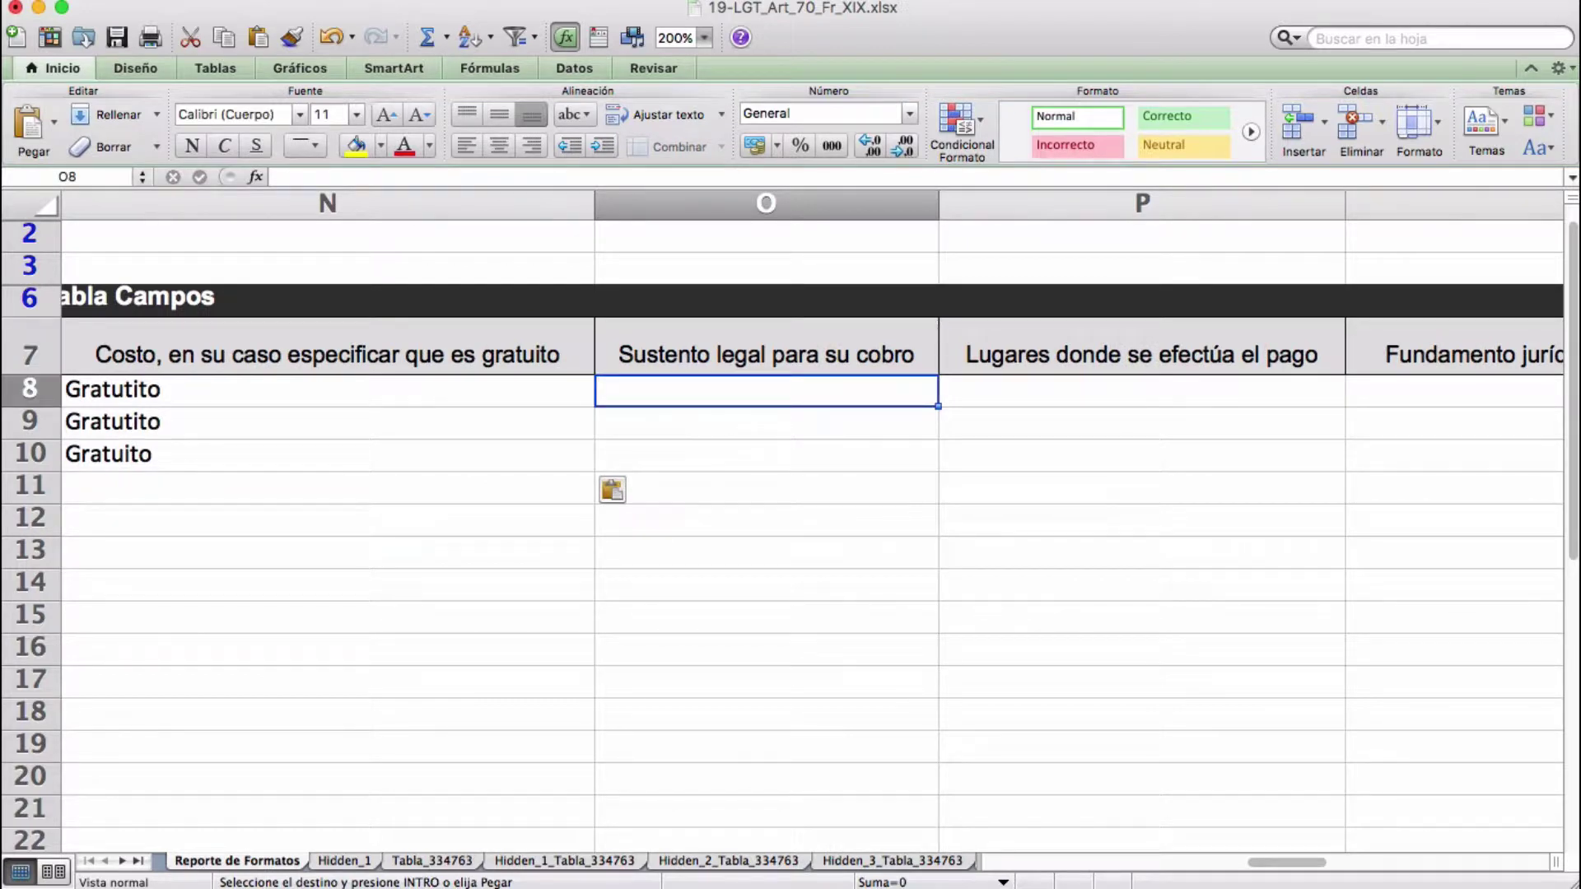
key("Right")
type("Gratutito Gratutito Gratuito")
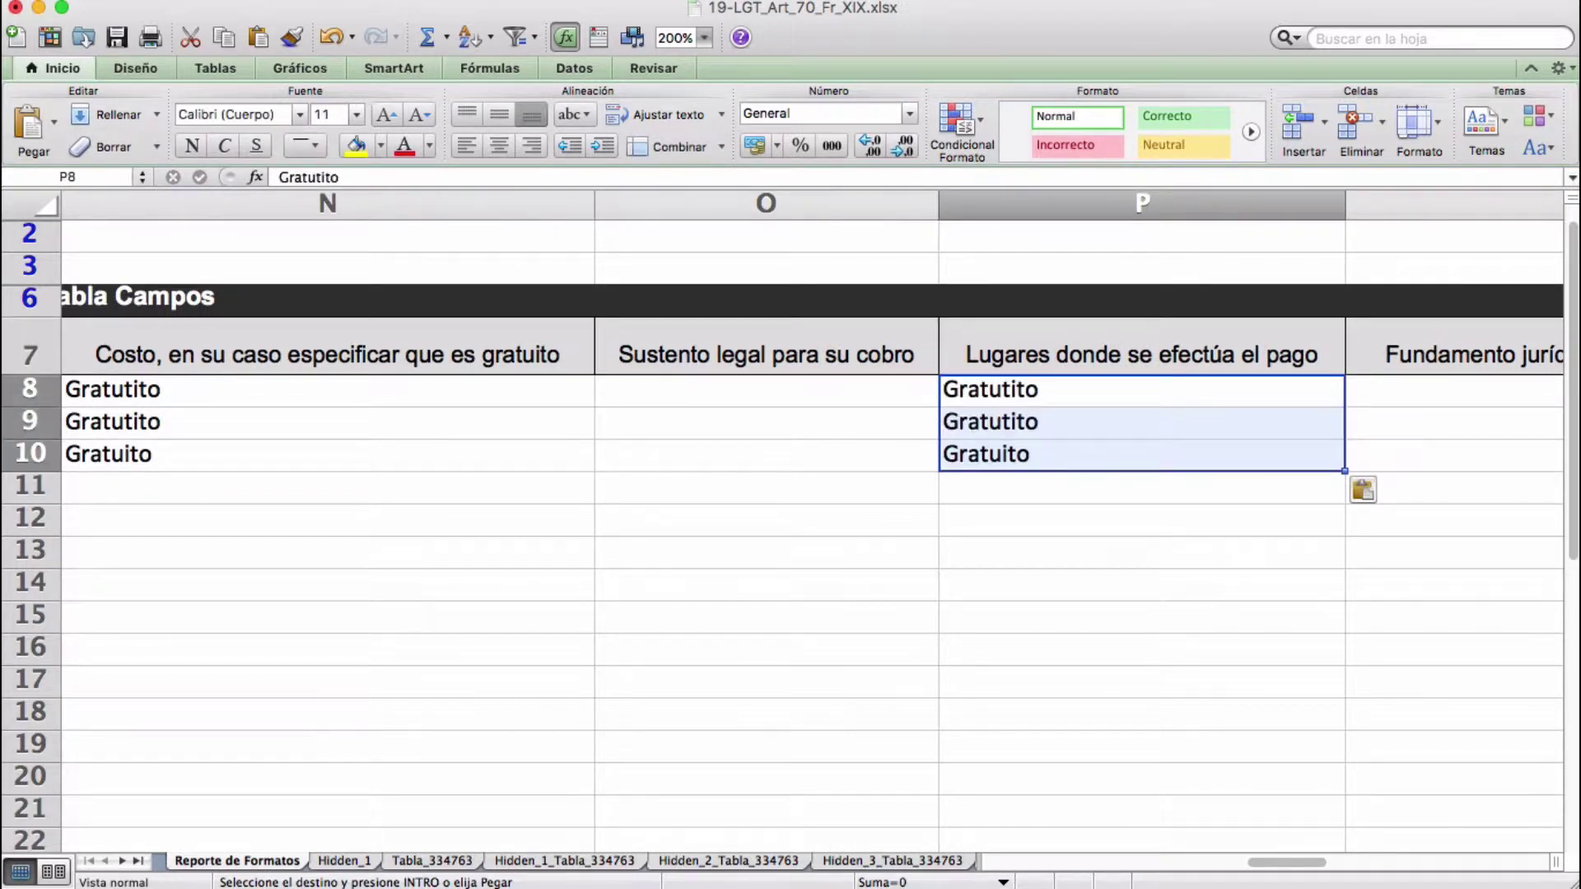
Fill rows 8–10 with the Ley del Seguro Social legal basis and the Recurso de Inconformidad text as the user's rights.
key("Right")
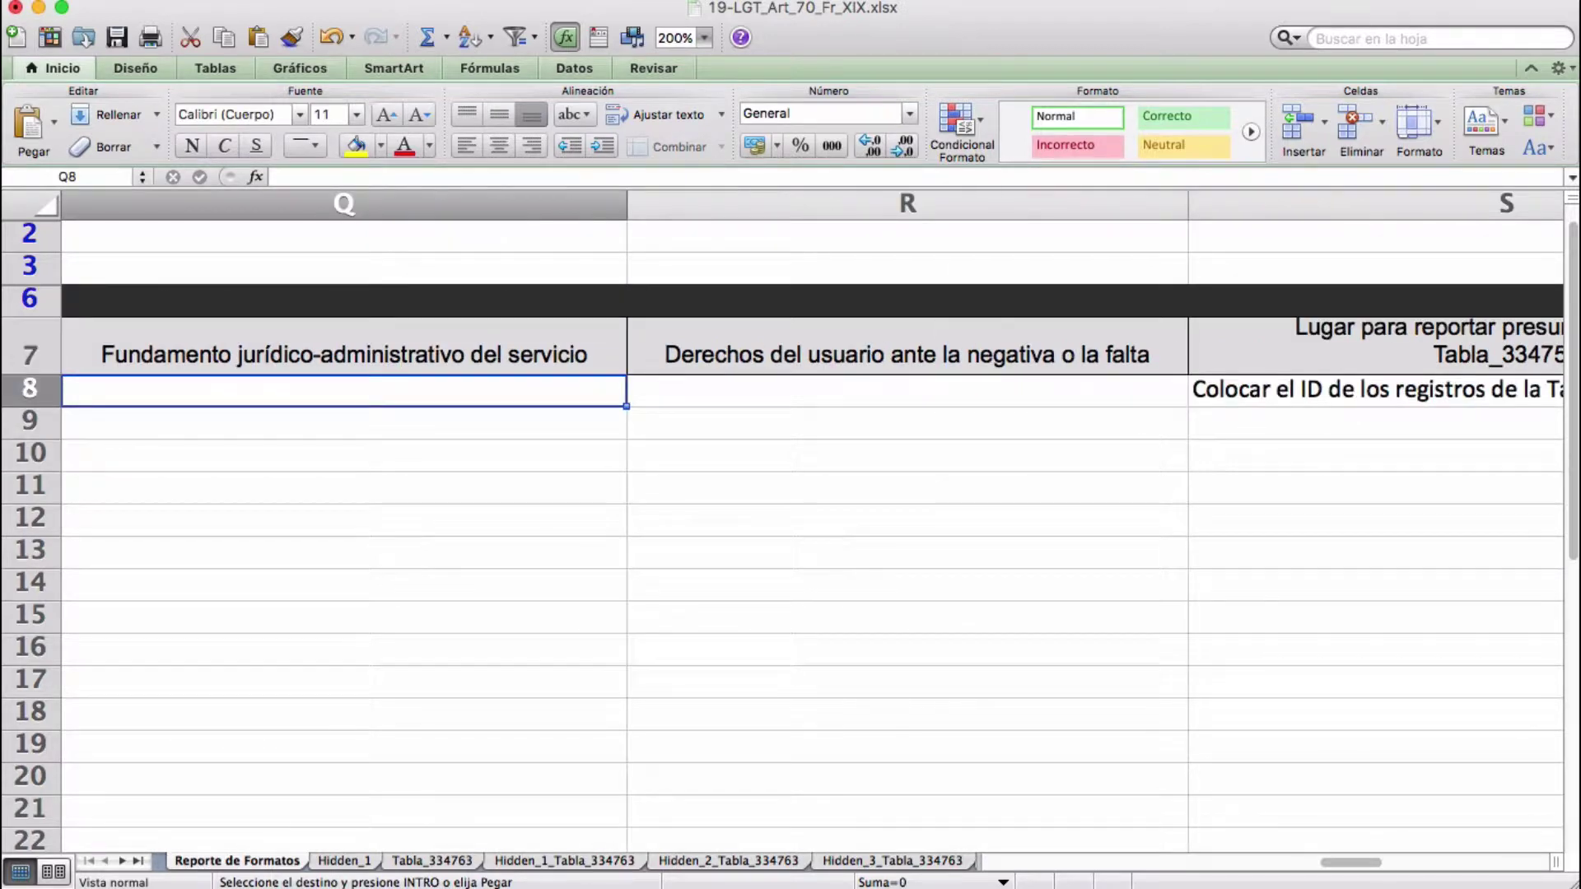
type("Ley del Seguro Social Ley del Seguro Social  Reglamento de Prestaciones Médicas del Instituto Mexicano del Seguro Social Ley del Seguro Social Reglamento de Prestaciones Médicas del Instituto Mexicano del Seguro Social")
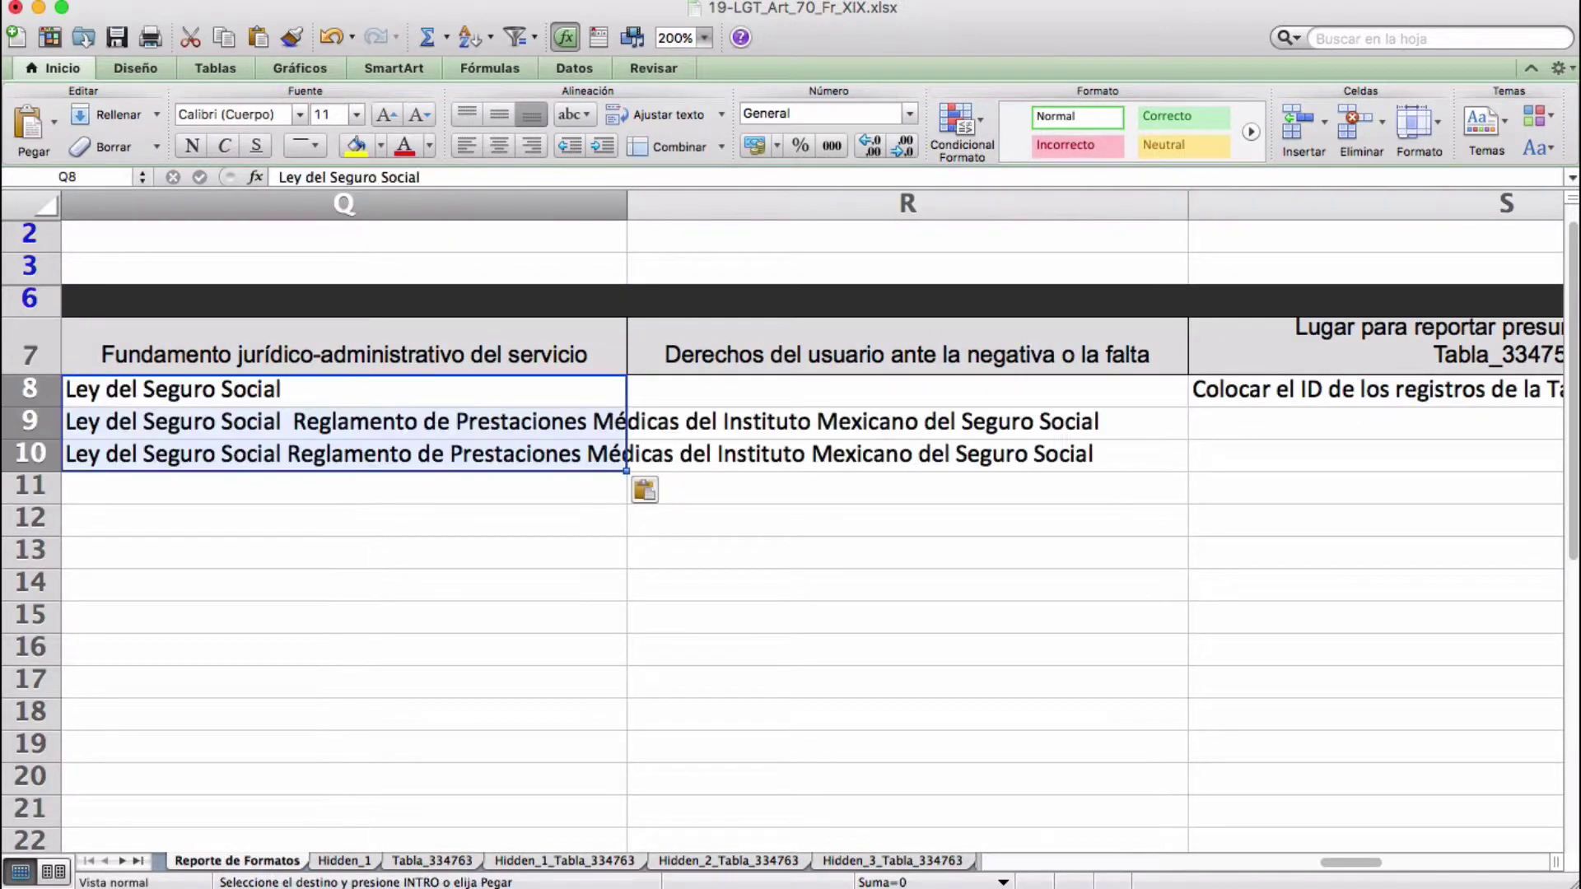
key("Right")
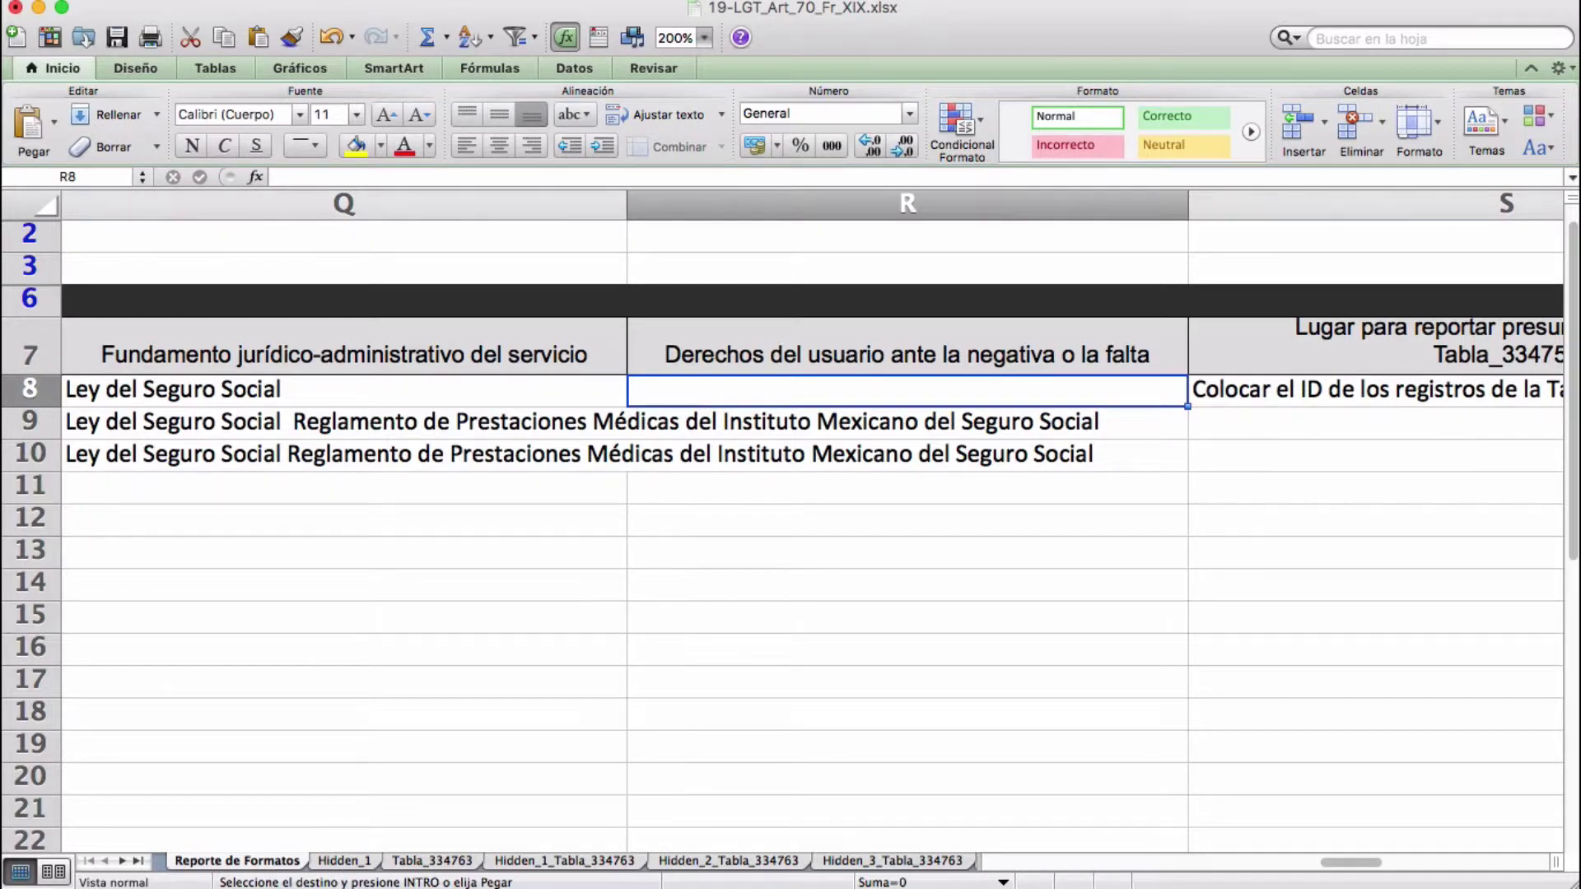
type("Interponer el Recurso de Inconformidad ante el H. Consejo Consultivo Delegacional Interponer Recurso de Inconformidad ante el H. Consejo Consultivo Delegacional Interponer Recurso de Inconformidad ante el H. Consejo Consultivo Delegacional")
left_click(1375, 347)
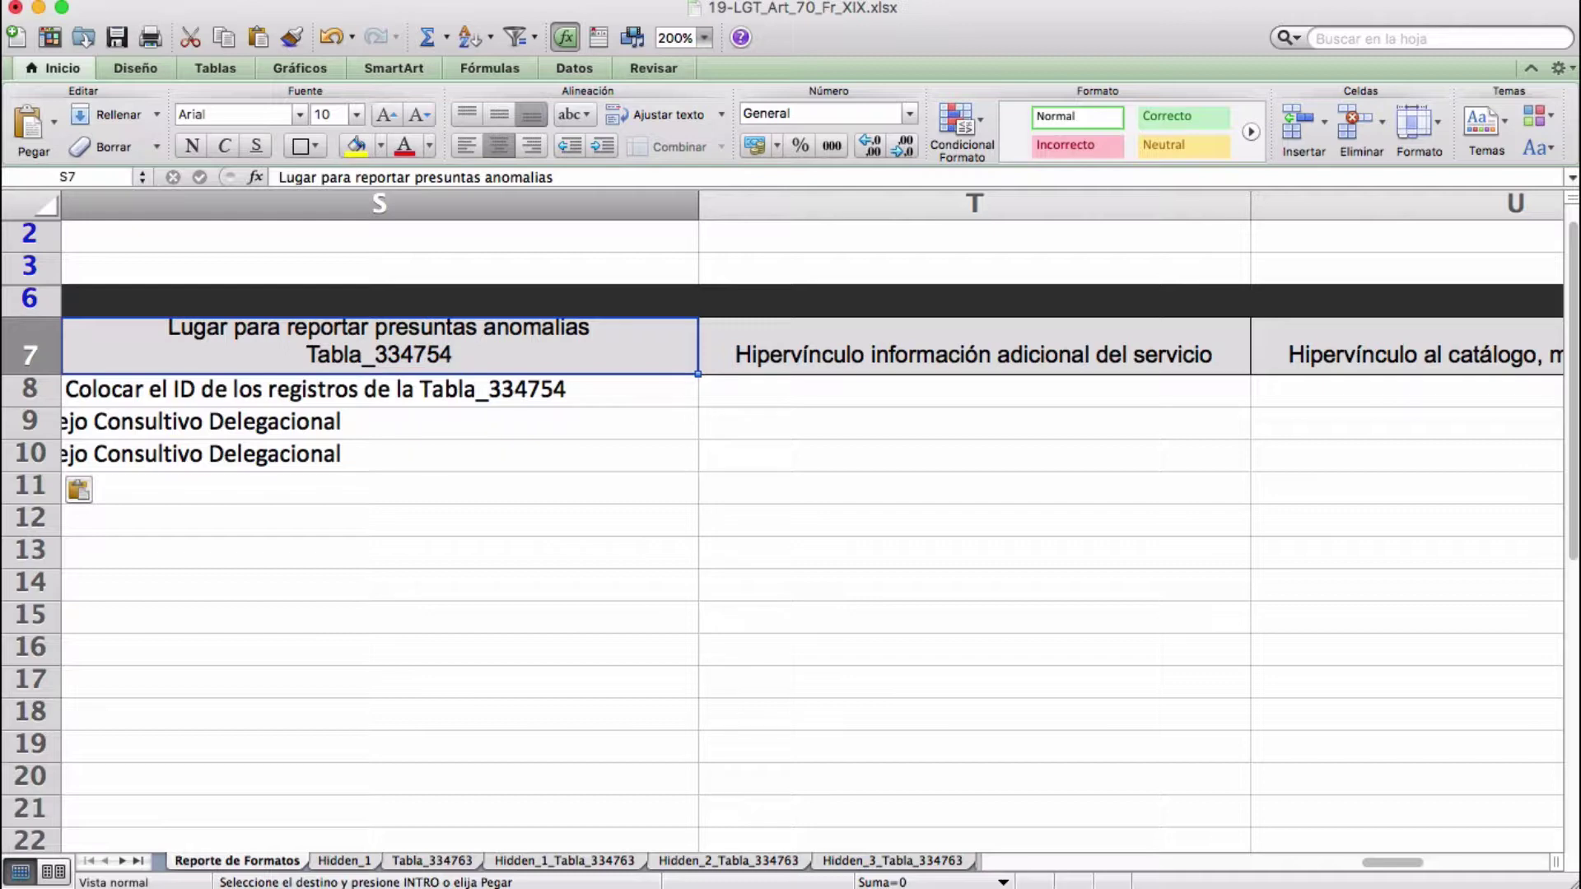
Enter the Tabla_334754 record ID 274059465 in S8, S9 and S10 under Lugar para reportar presuntas anomalías.
left_click(379, 391)
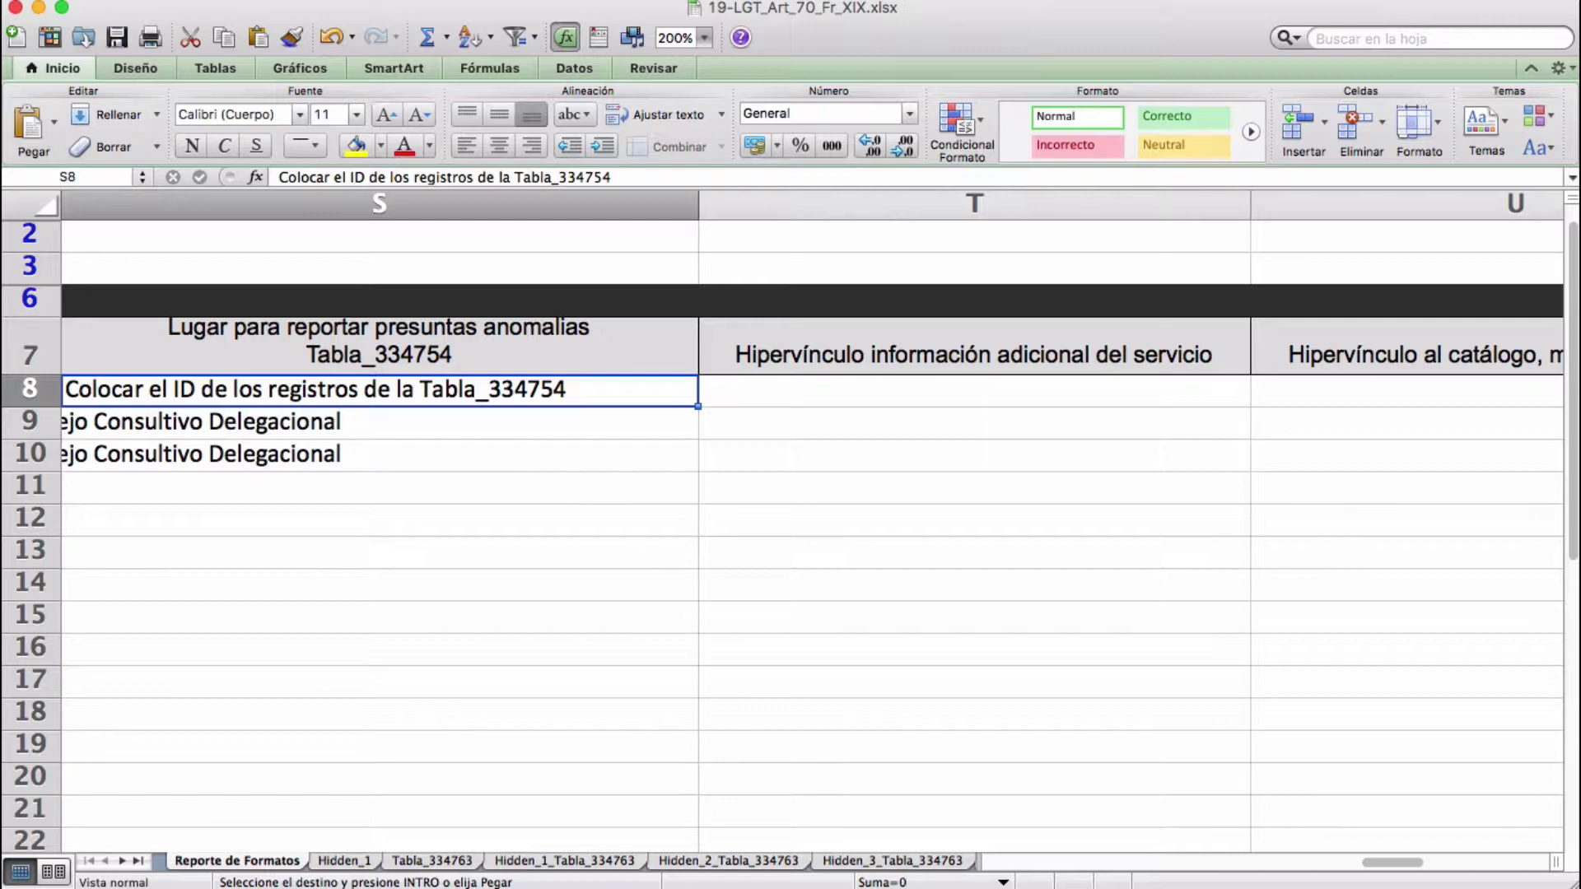
key("shift+Down")
key("shift+Down")
key("super+v")
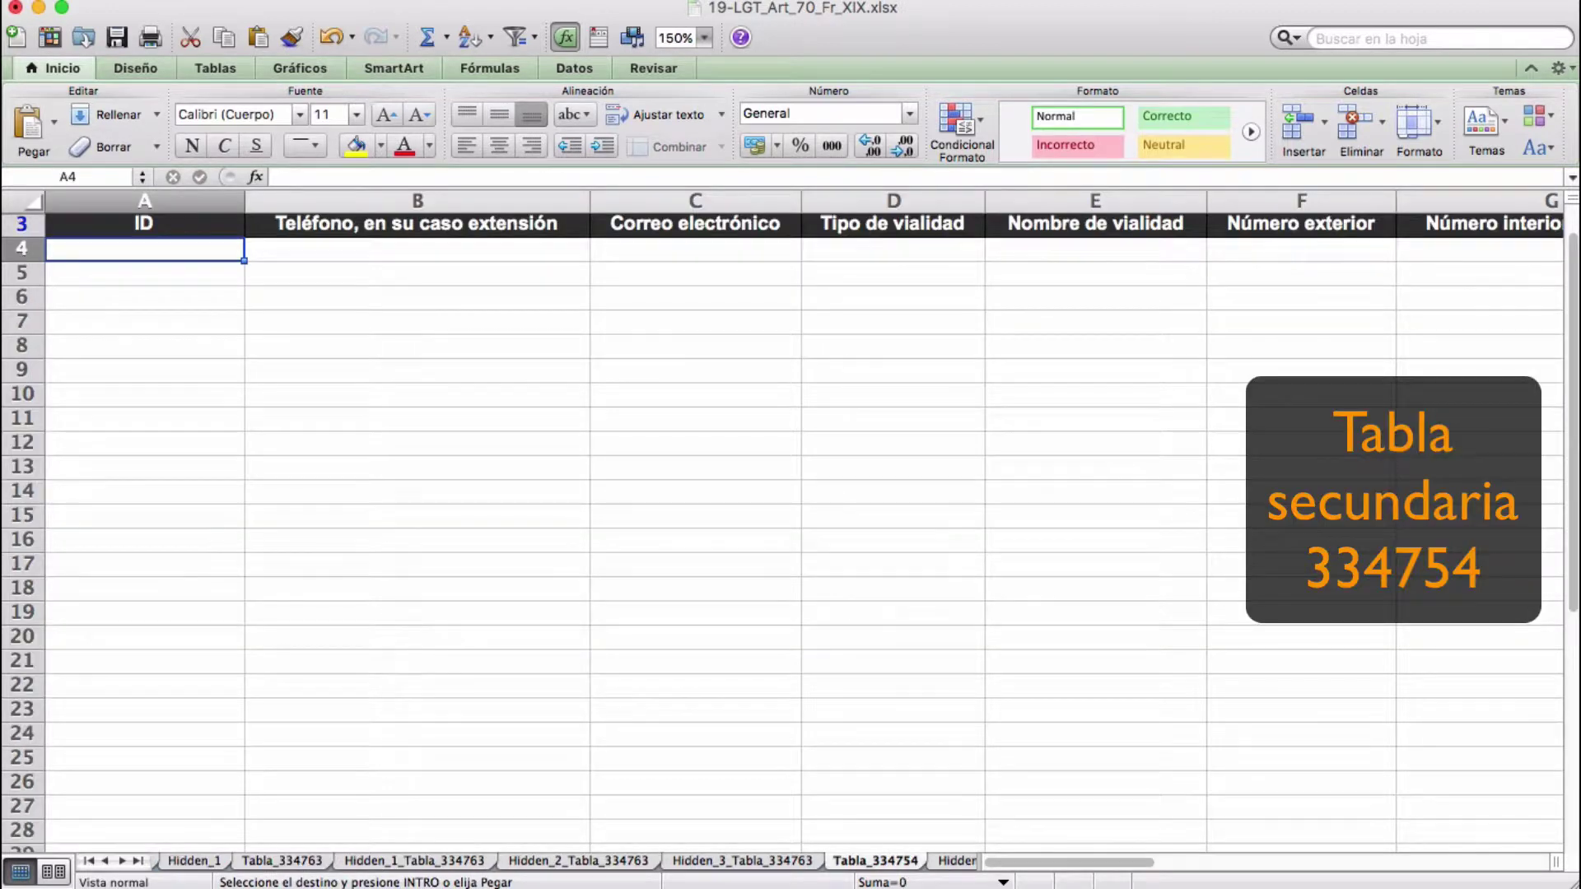
Paste the contact record with ID 274059465 into row 4 of Tabla_334754 and check its address columns.
key("Return")
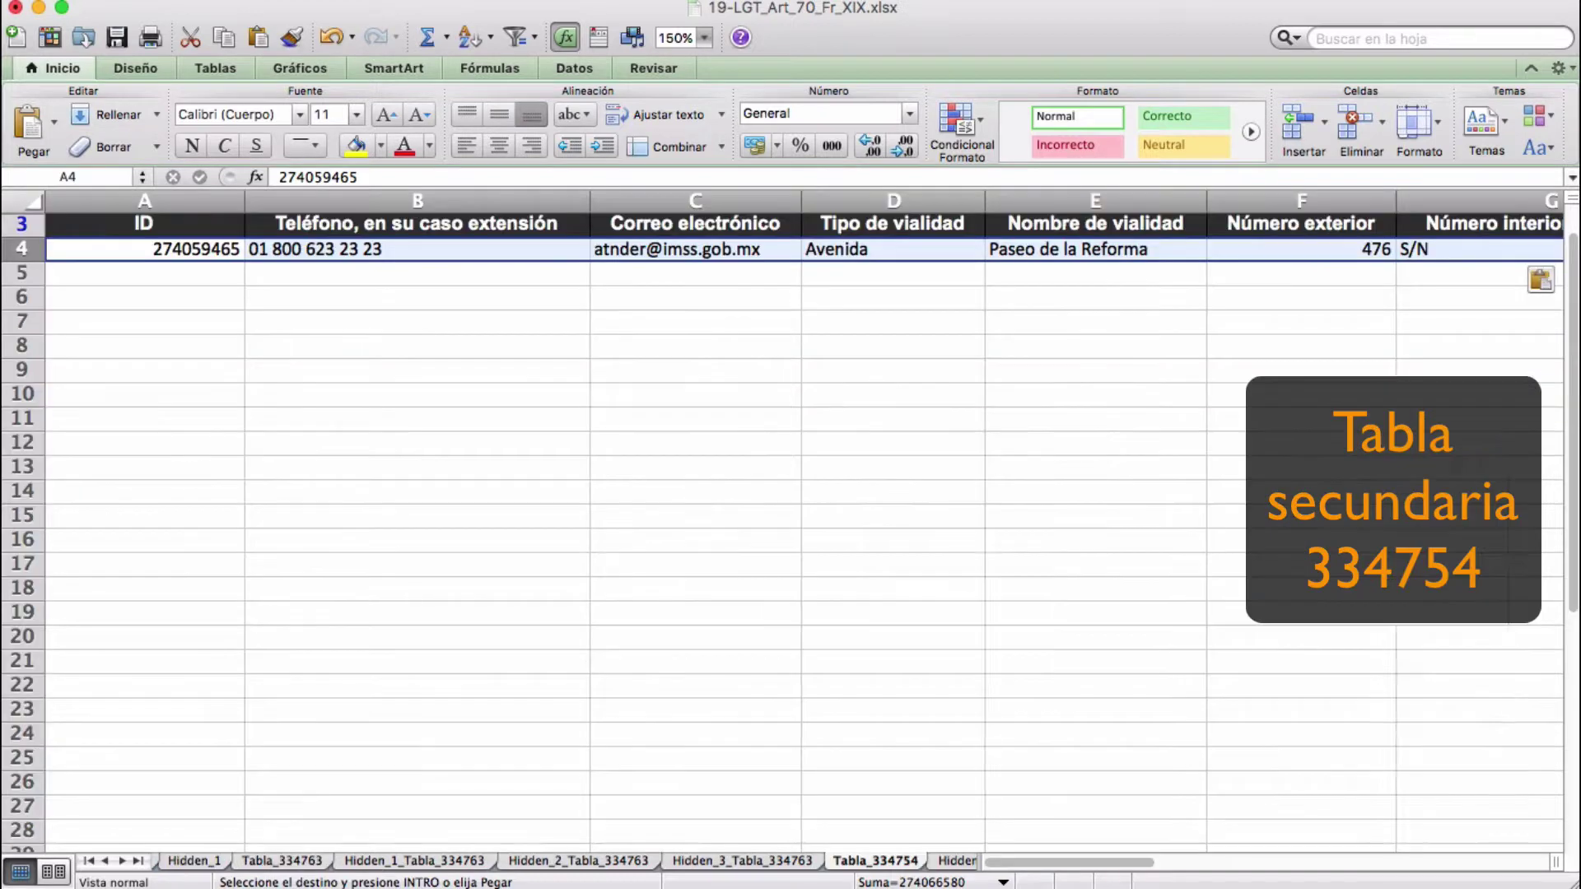
scroll(790, 519, "right", 10)
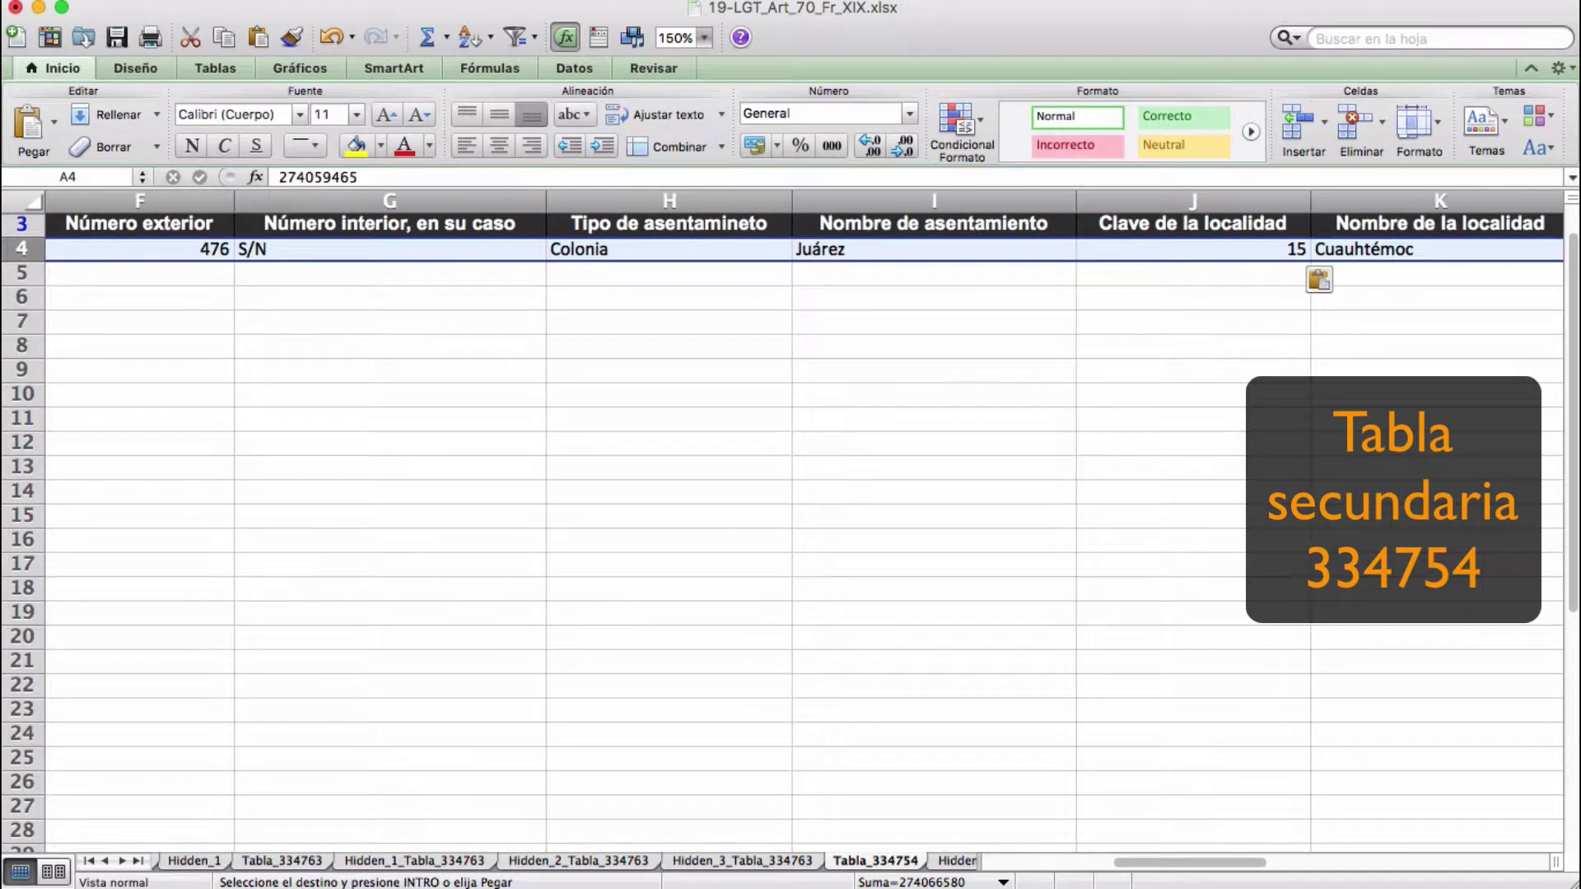
scroll(791, 519, "right", 10)
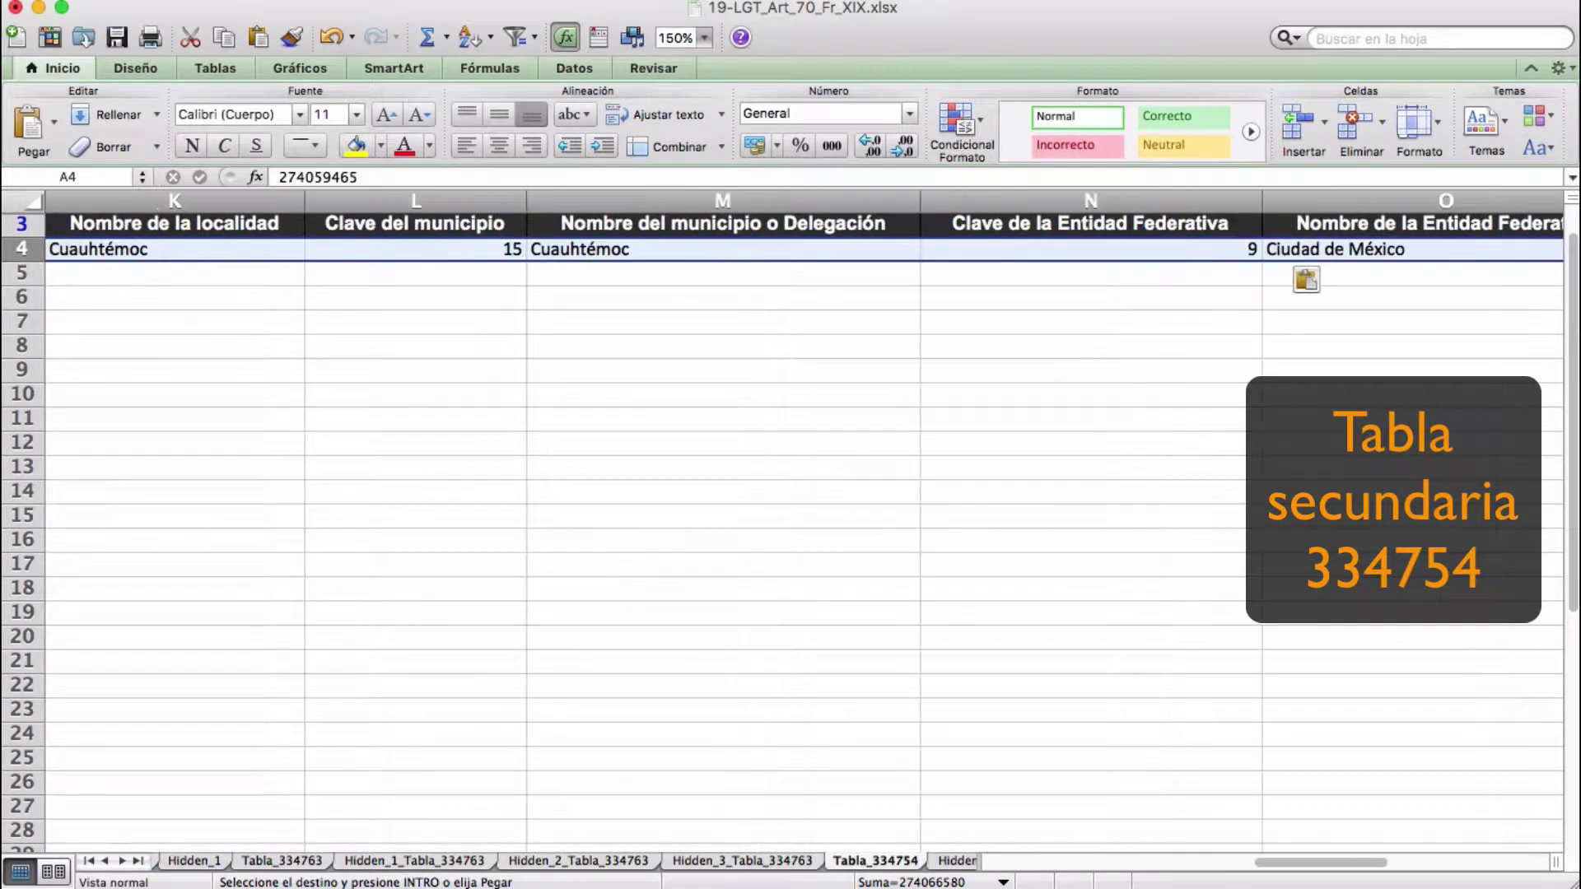
scroll(790, 519, "right", 5)
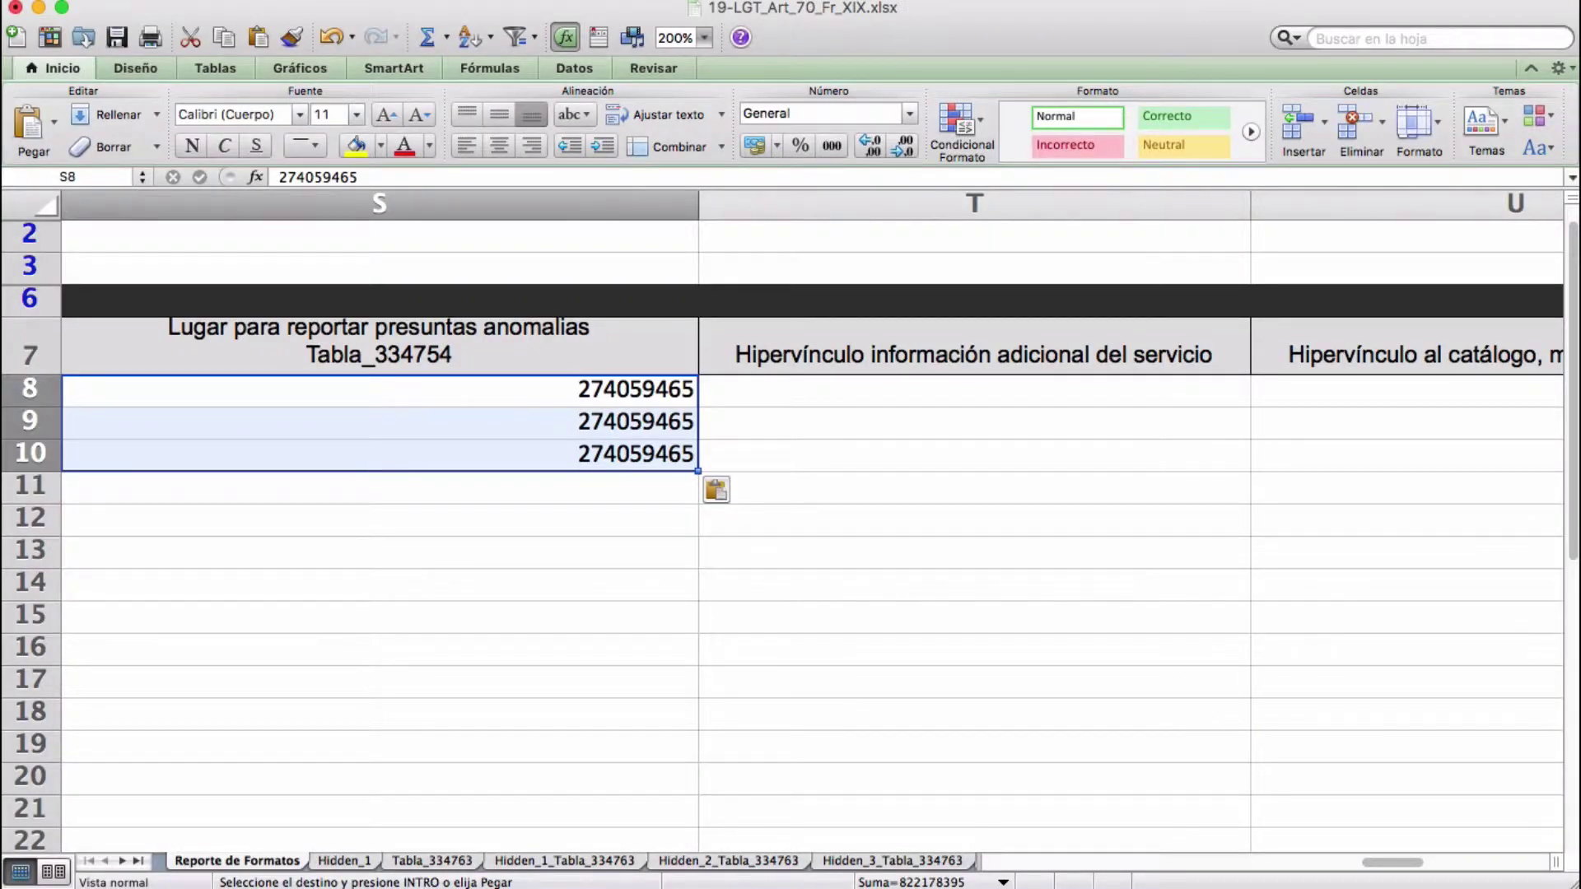
left_click(974, 350)
left_click(974, 391)
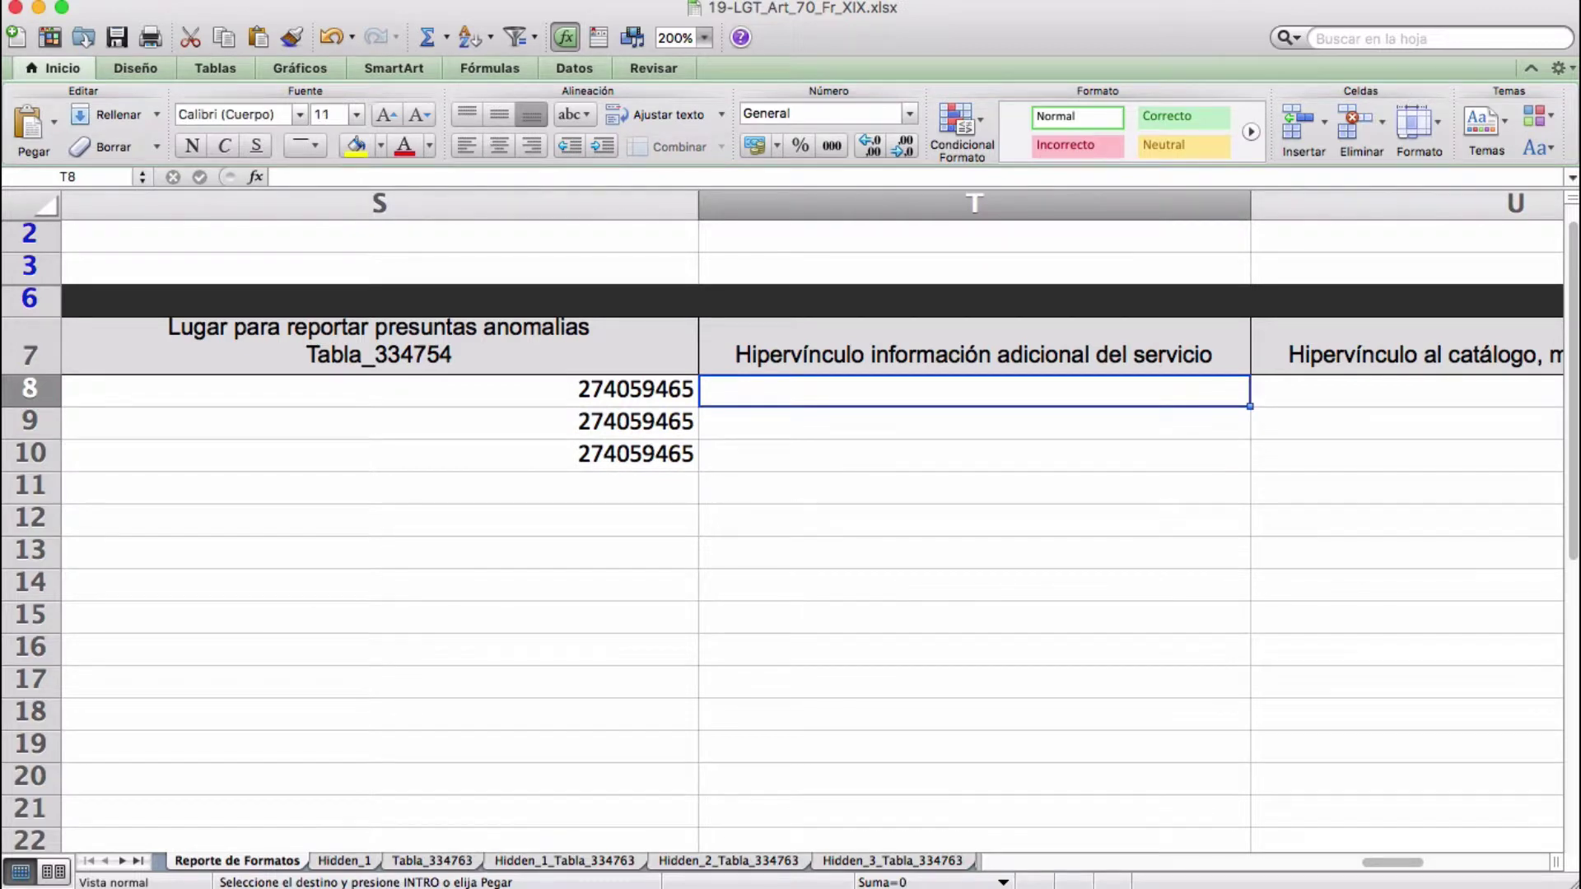
type("http://www.imss.gob.mx/tramites/imss03008 http://www.imss.gob.mx/tramites/imss03009 http://www.imss.gob.mx/tramites/imss03010")
Leave the catálogo, manual o sistemas hyperlink blank and fill V8:V10 with Dirección de Prestaciones Económicas y Sociales as the responsible area.
left_click(1406, 350)
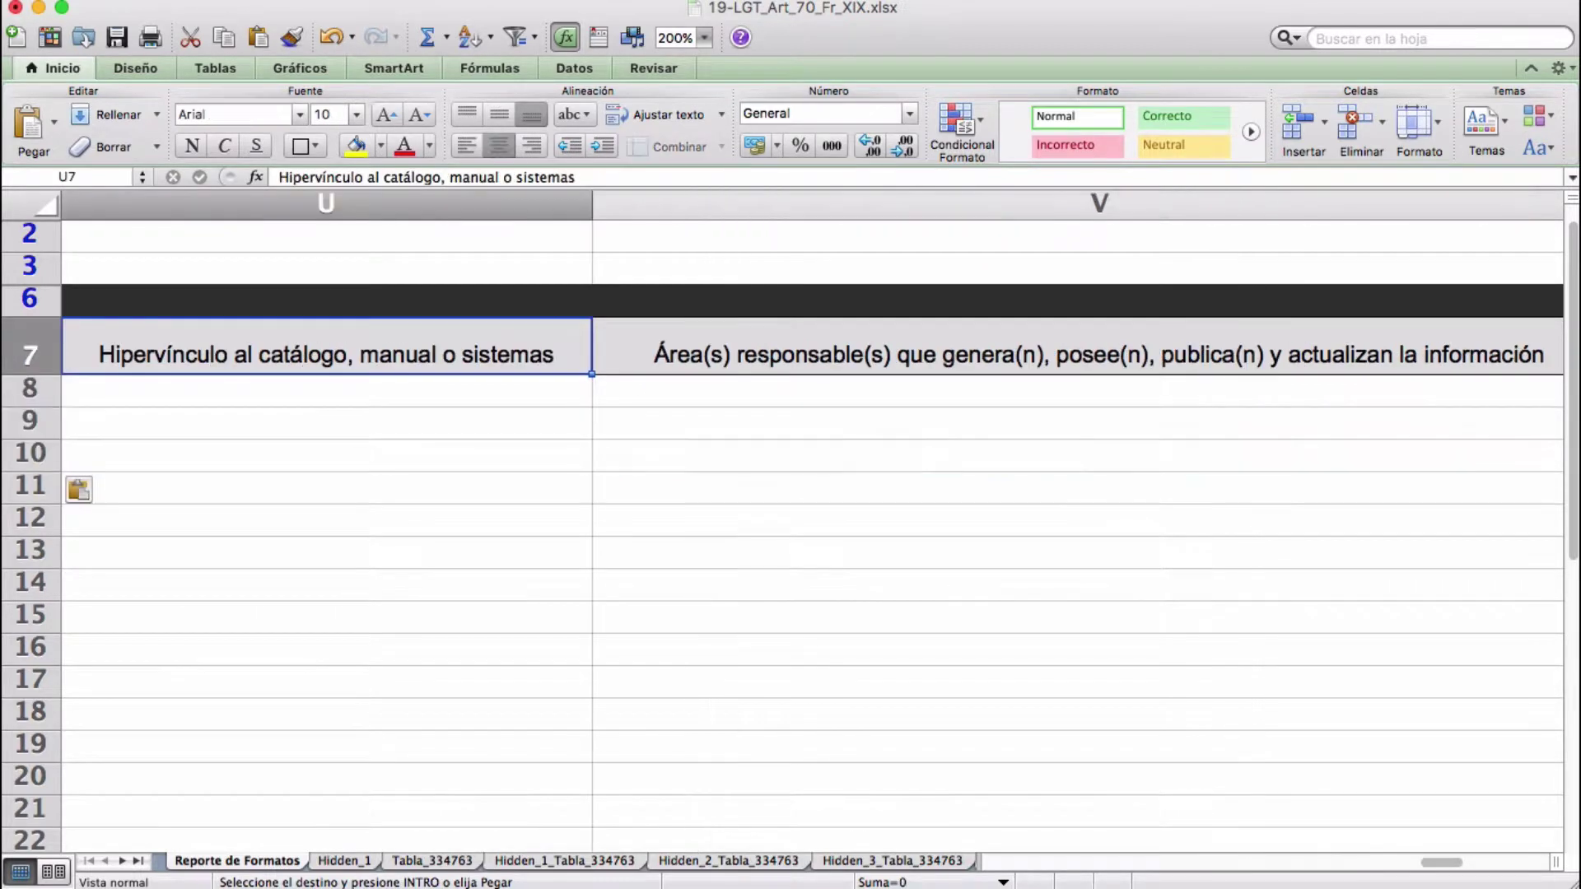
left_click(327, 391)
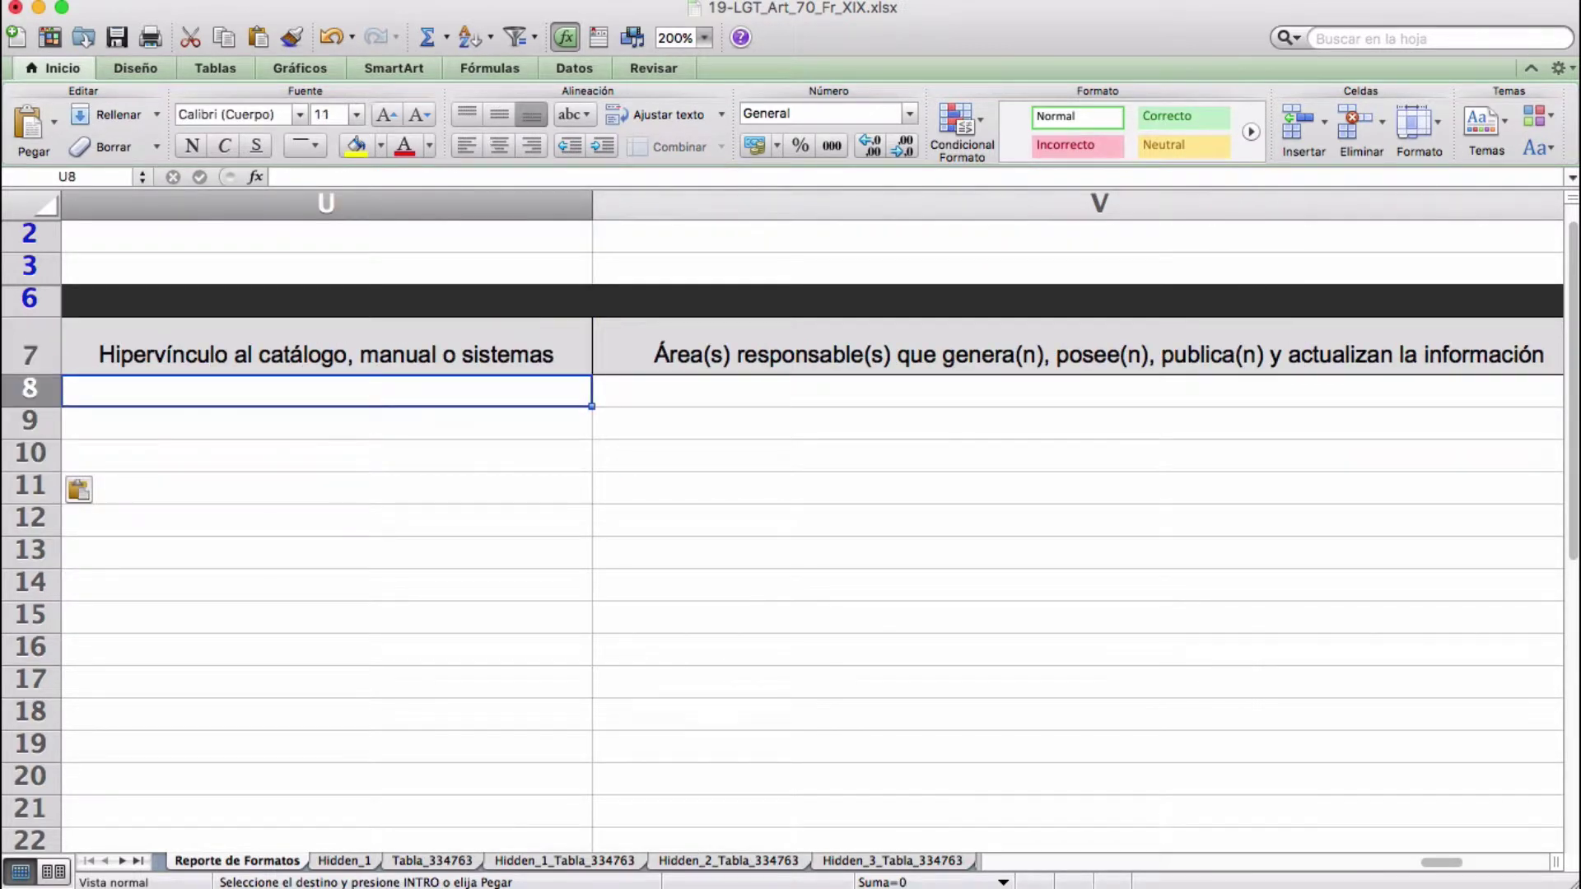
left_click(1077, 391)
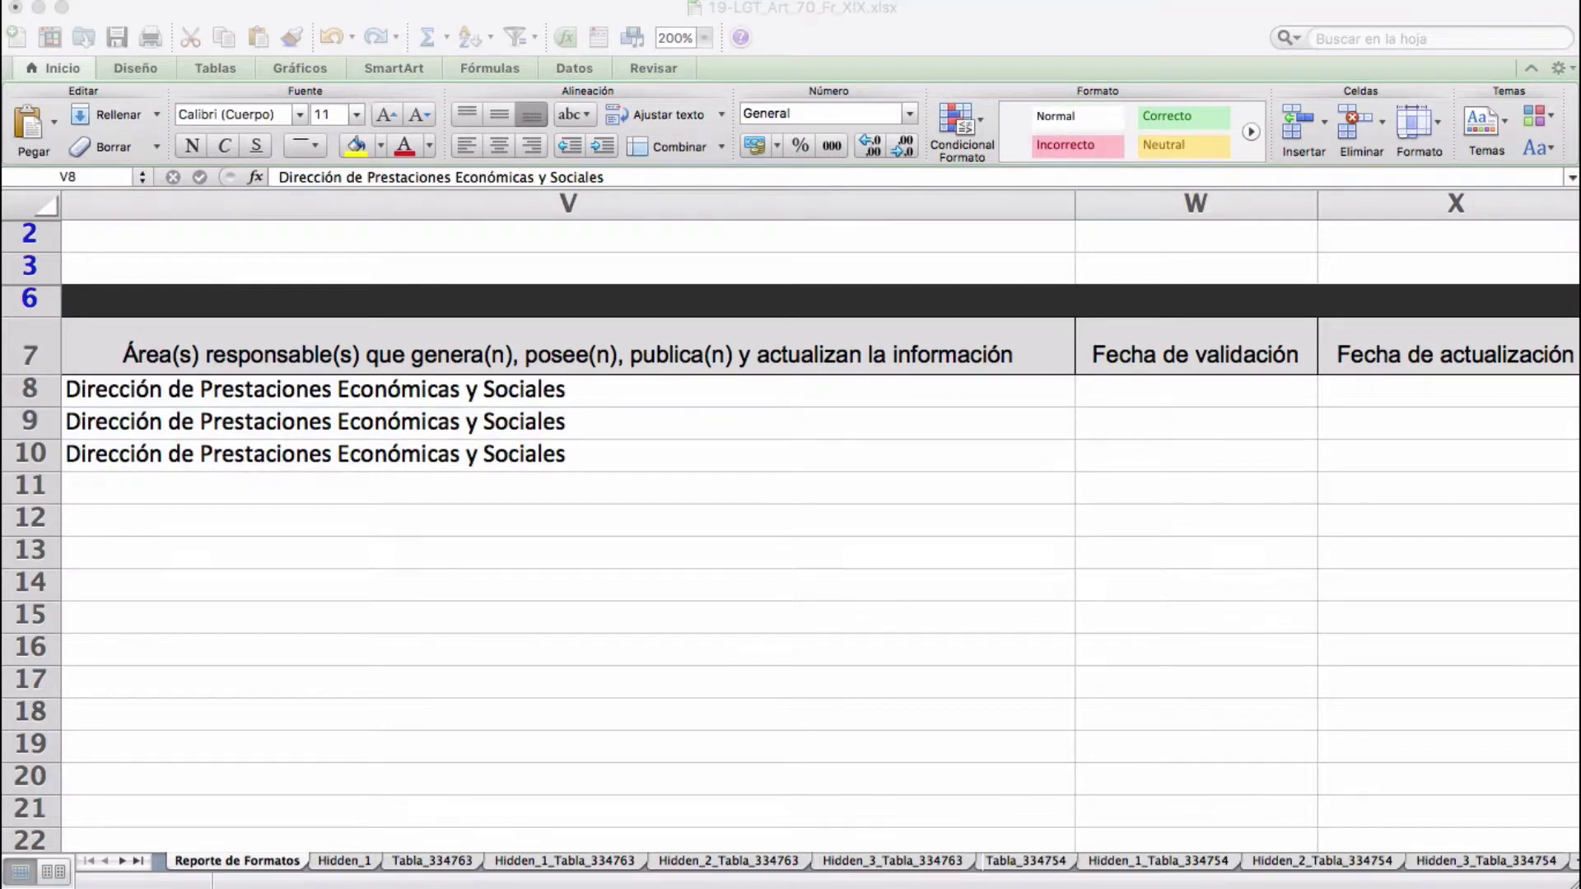
Set Fecha de validación to 27/06/18 and Fecha de actualización to 28/06/18 in rows 8–10.
left_click(1195, 355)
left_click(1196, 392)
type("27/06/18 27/06/18 27/06/18")
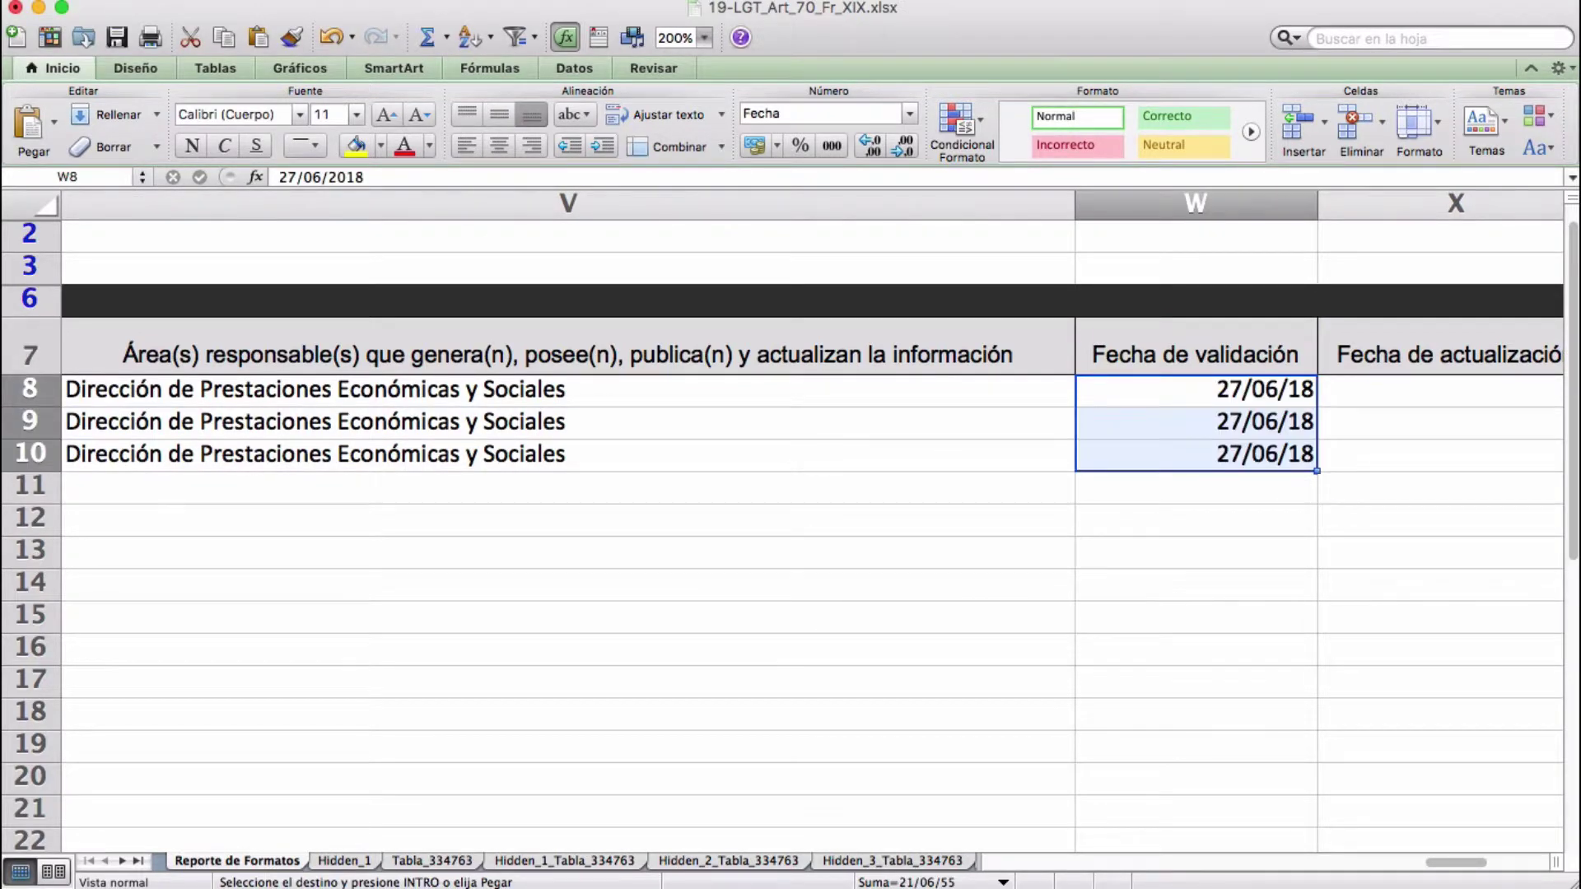
left_click(1441, 355)
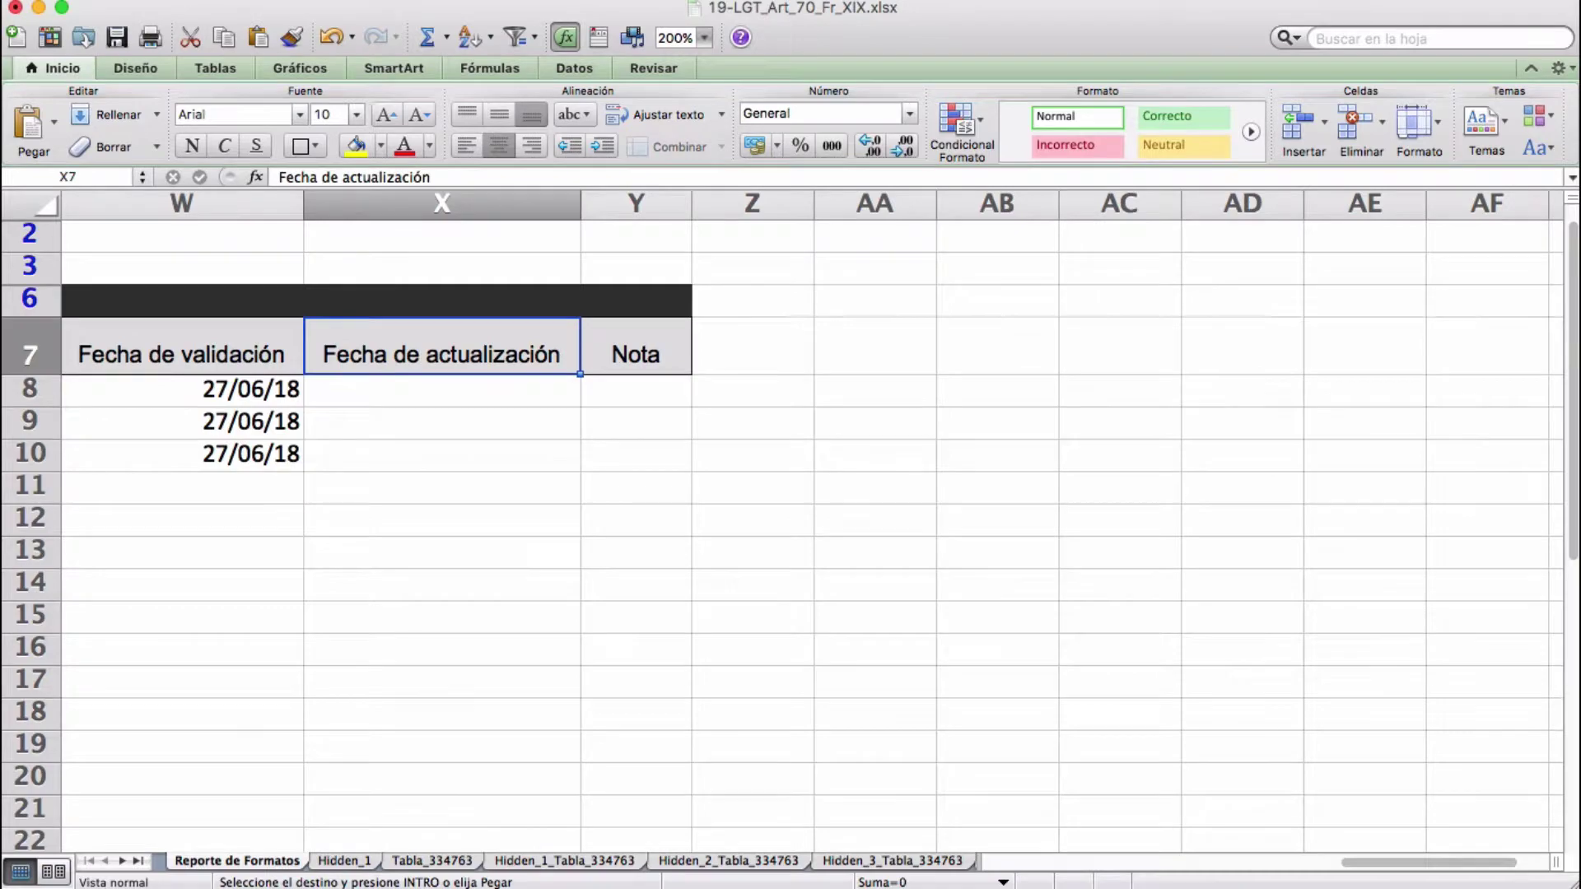
left_click(442, 391)
type("28/06/18 28/06/18 28/06/18")
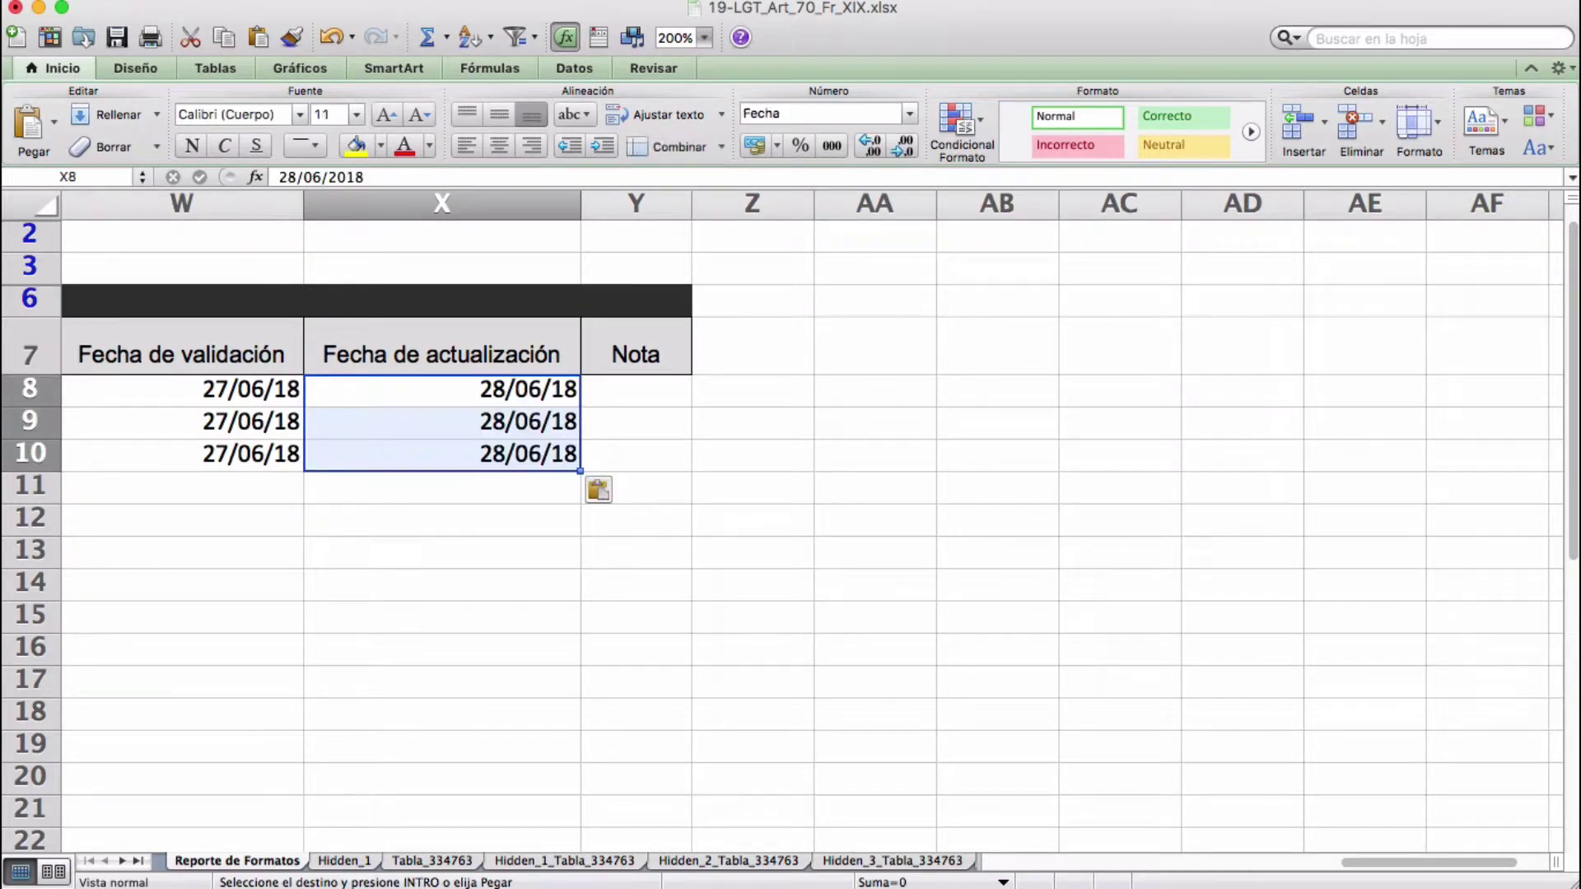
Paste the Nota texts into Y8:Y10, explaining the internal formats in row 8 and the absence of user formats in rows 9–10.
left_click(635, 355)
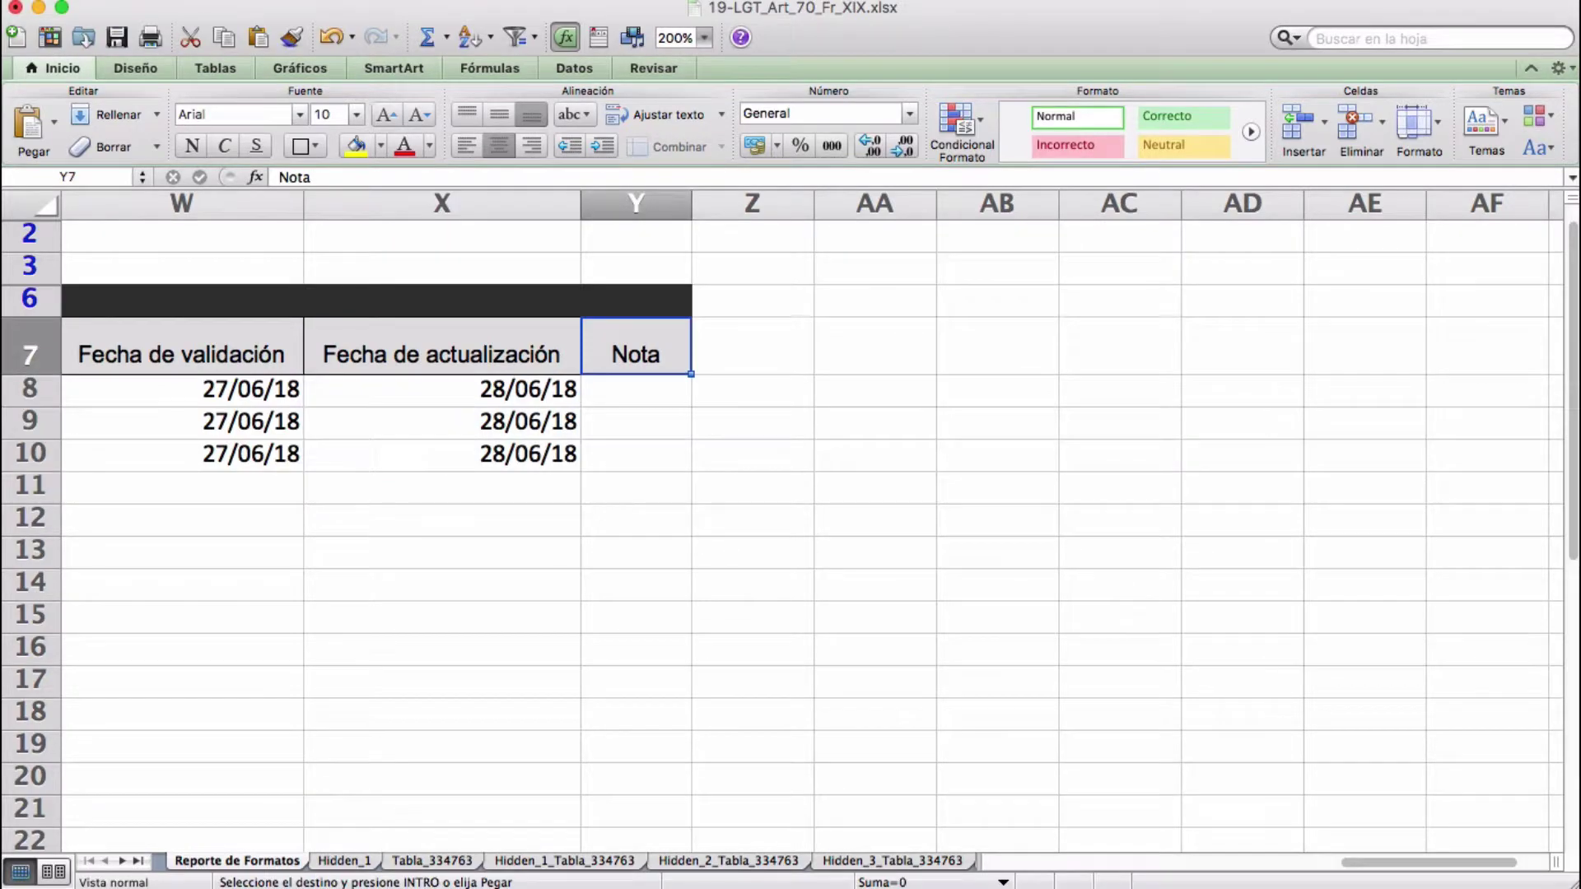
left_click(636, 391)
key("super+v")
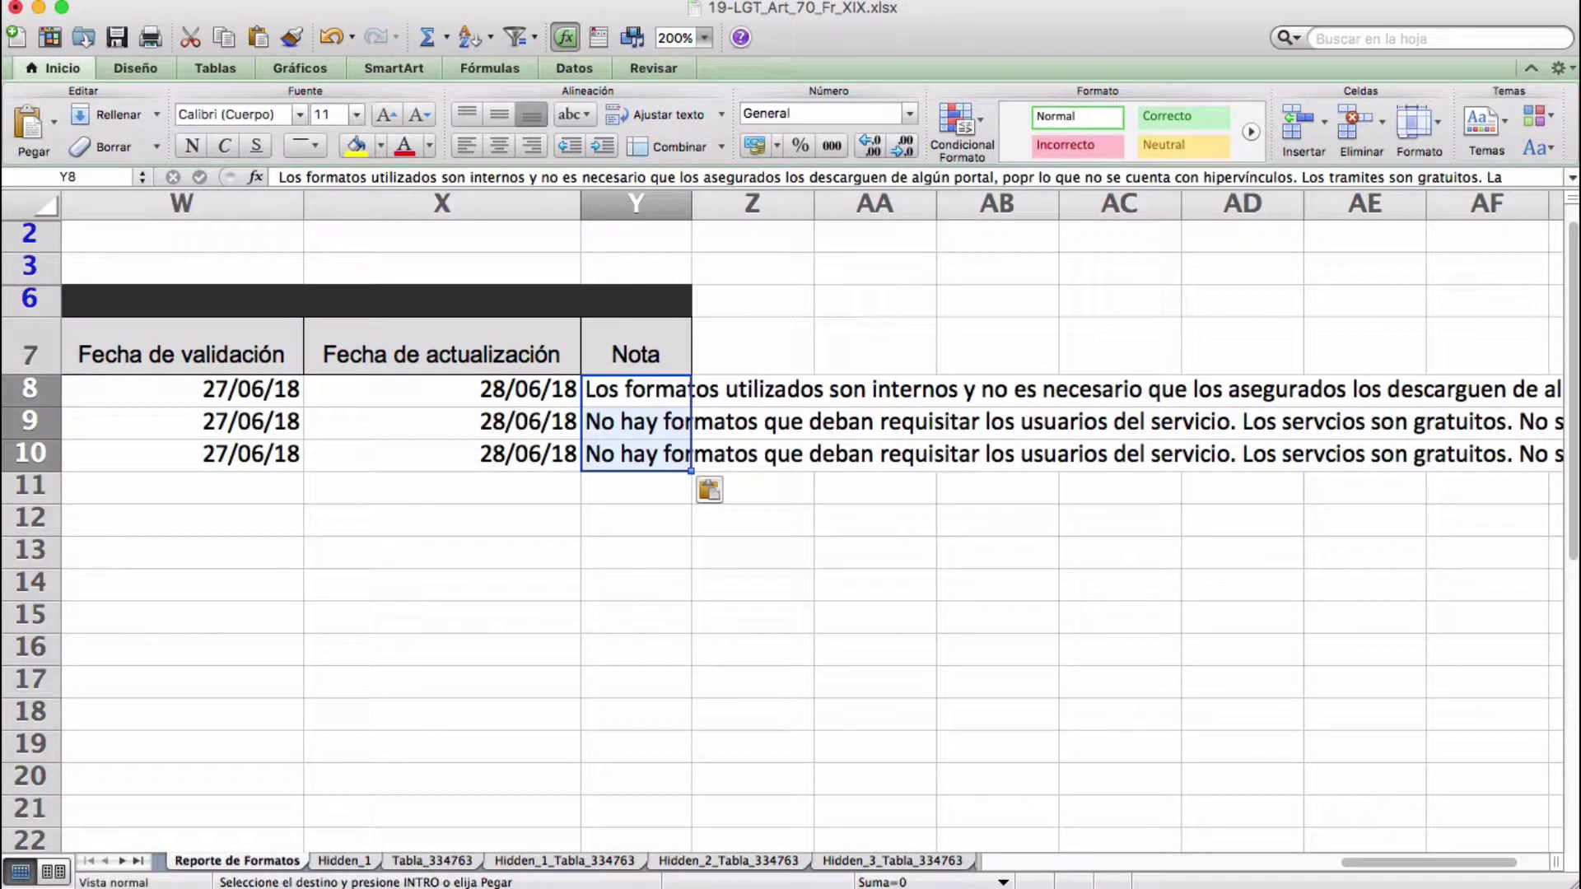
Look back over the completed columns of Reporte de Formatos and save the workbook.
scroll(791, 527, "down", 7)
scroll(791, 527, "left", 15)
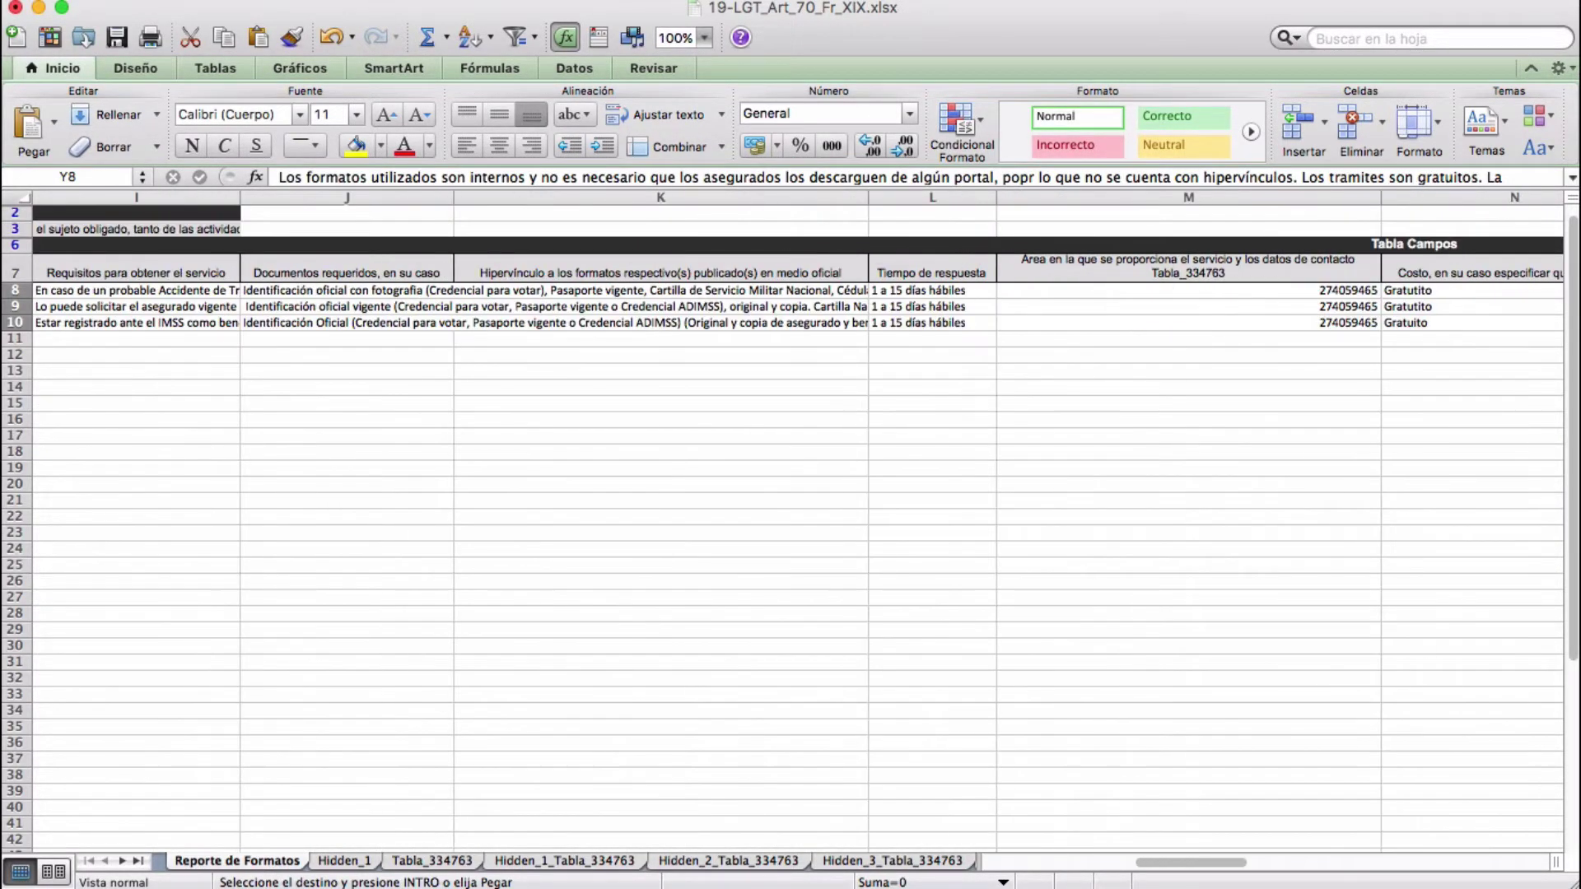
scroll(581, 345, "left", 8)
left_click(117, 38)
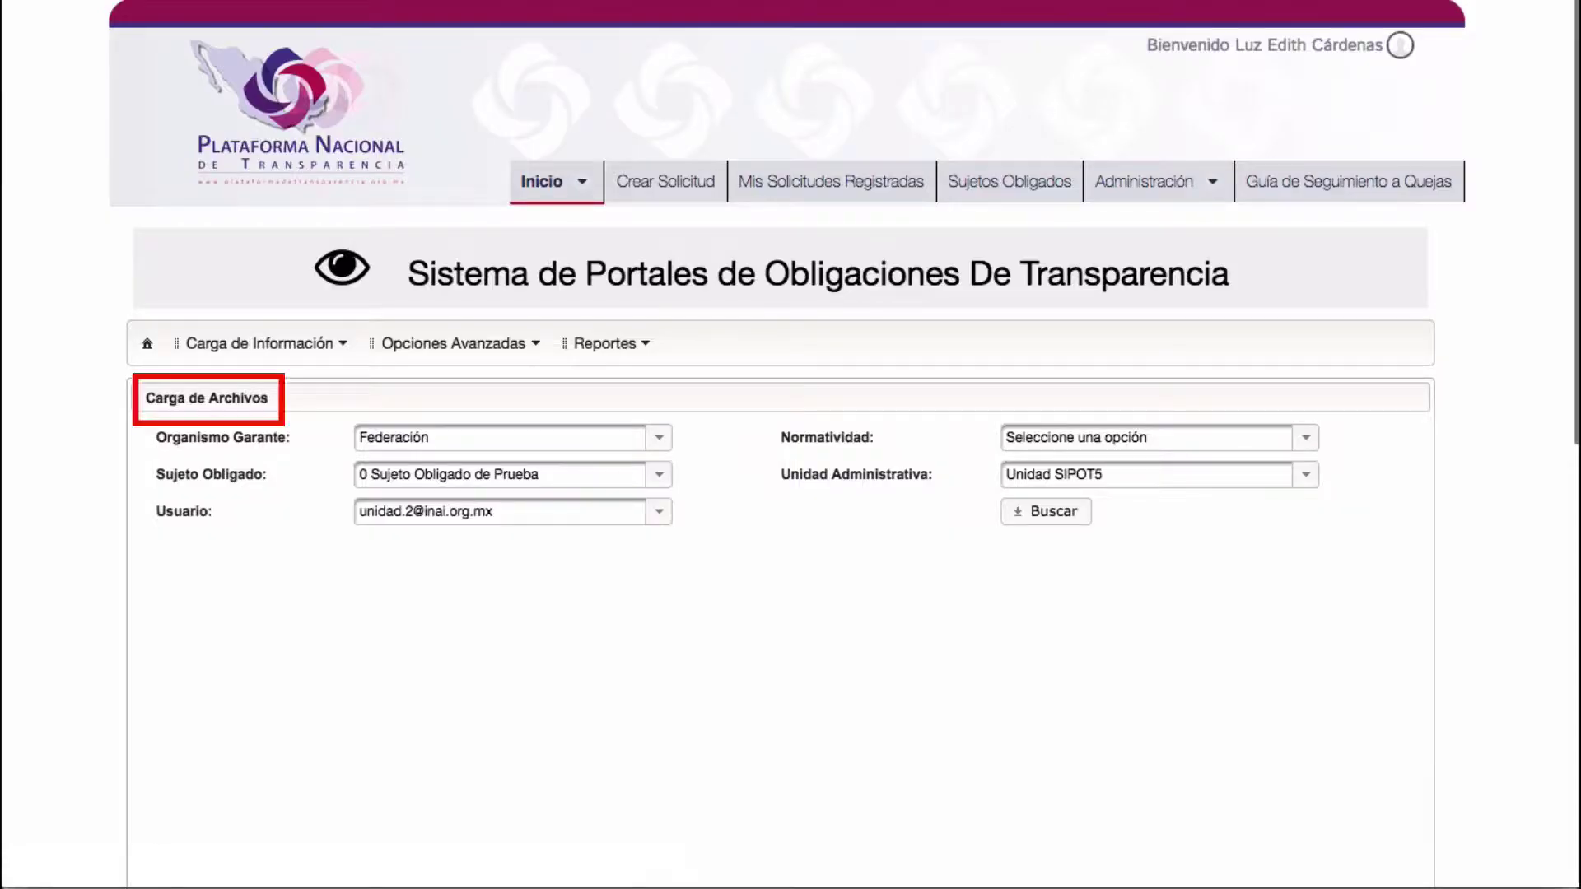
In the SIPOT Carga de Archivos page, search the LGTAIP_LTG_2018 regulation and select Fracción XIX, Servicios ofrecidos.
left_click(1305, 439)
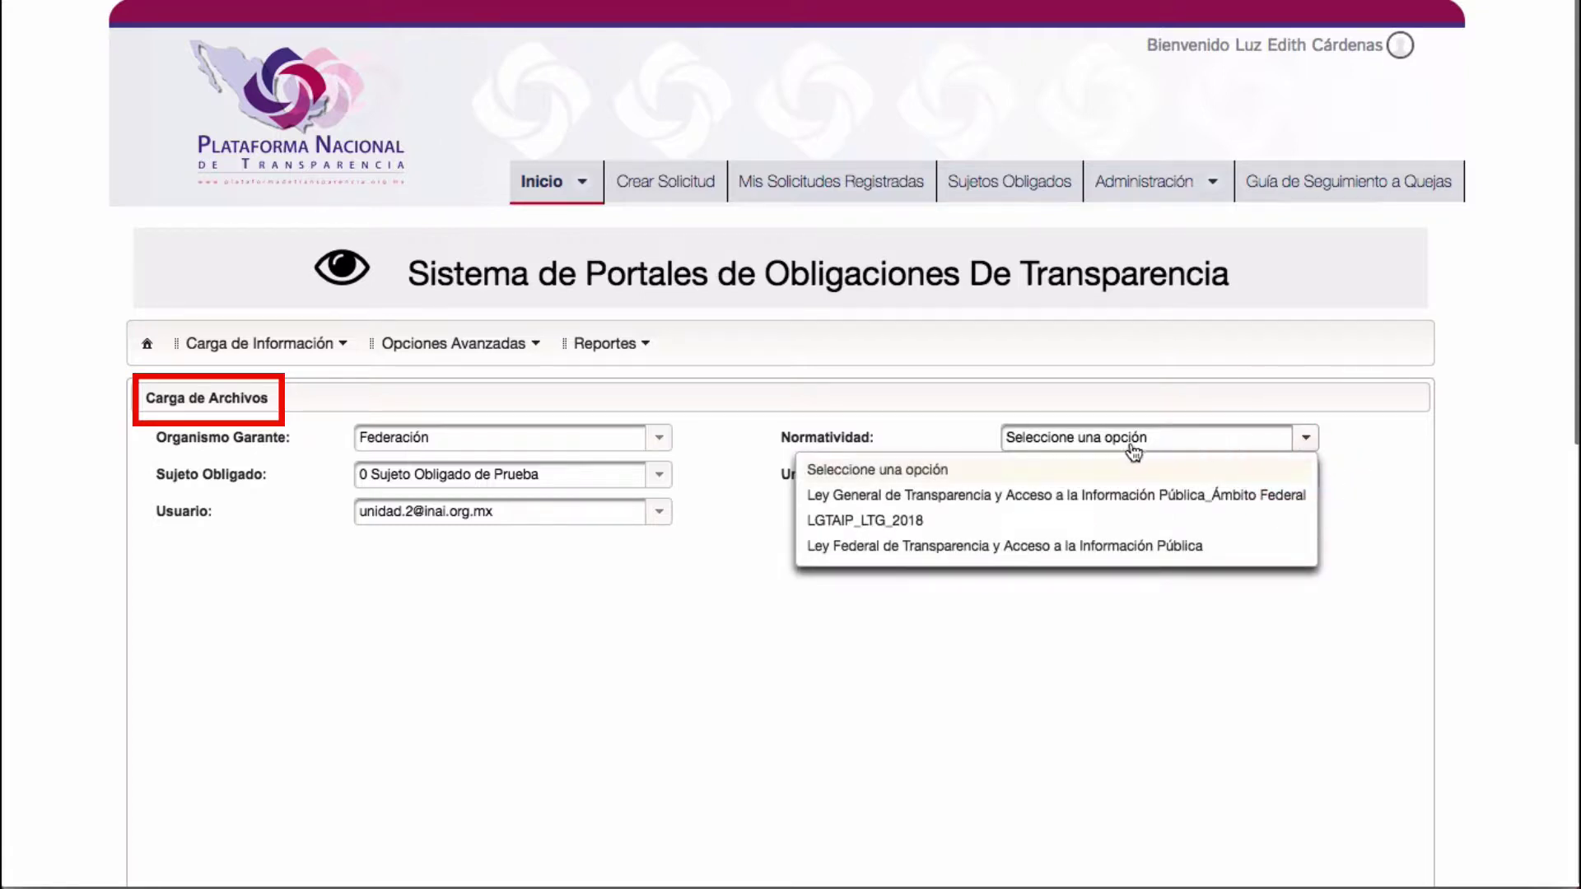
left_click(904, 521)
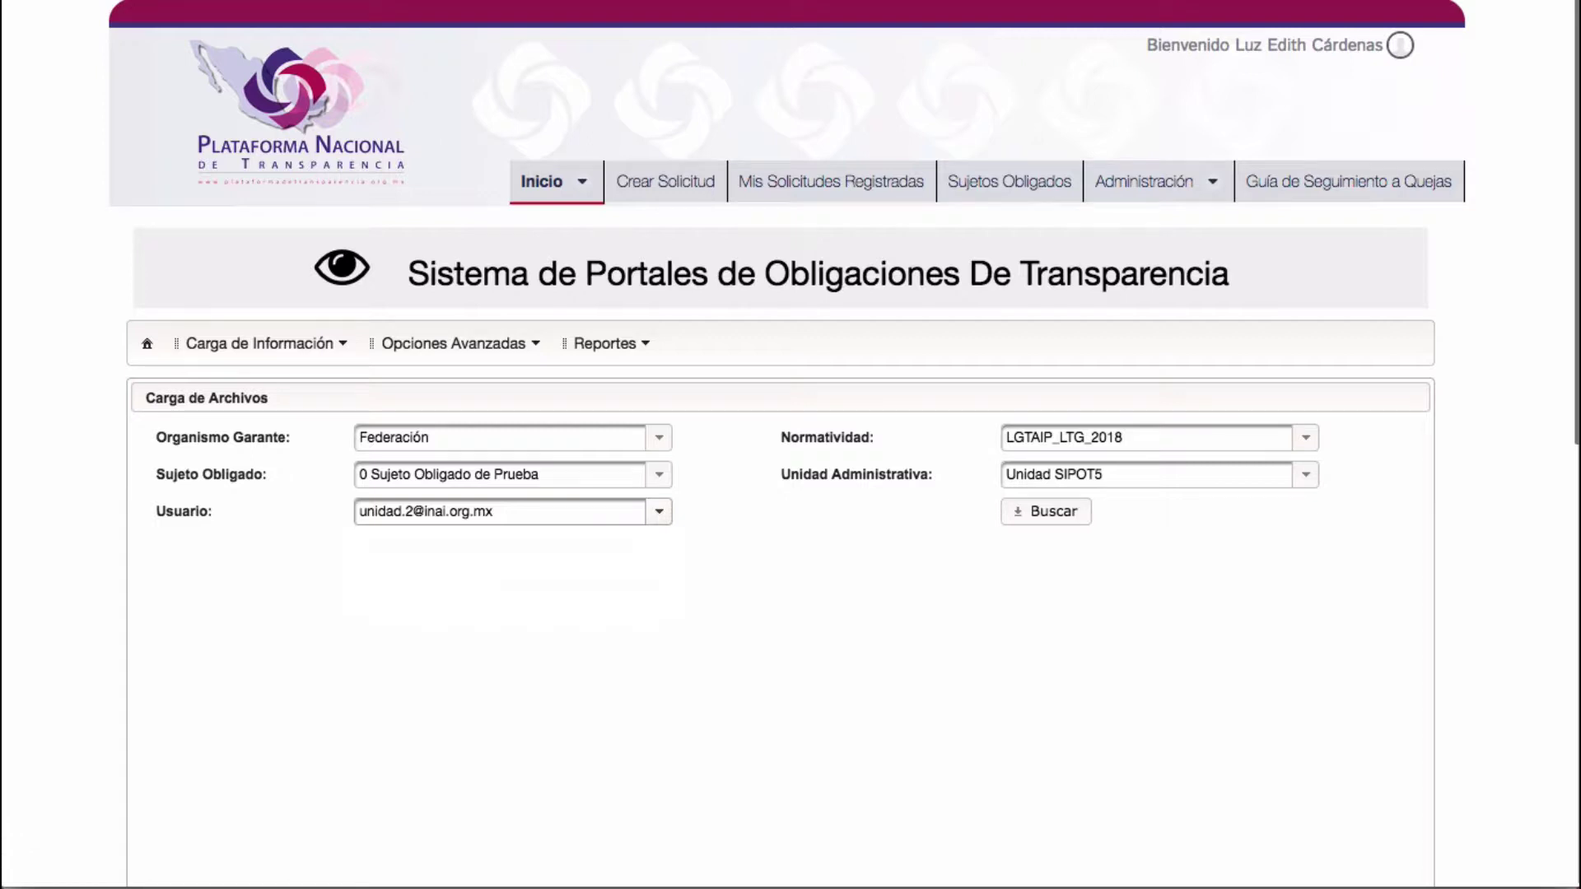
left_click(1049, 511)
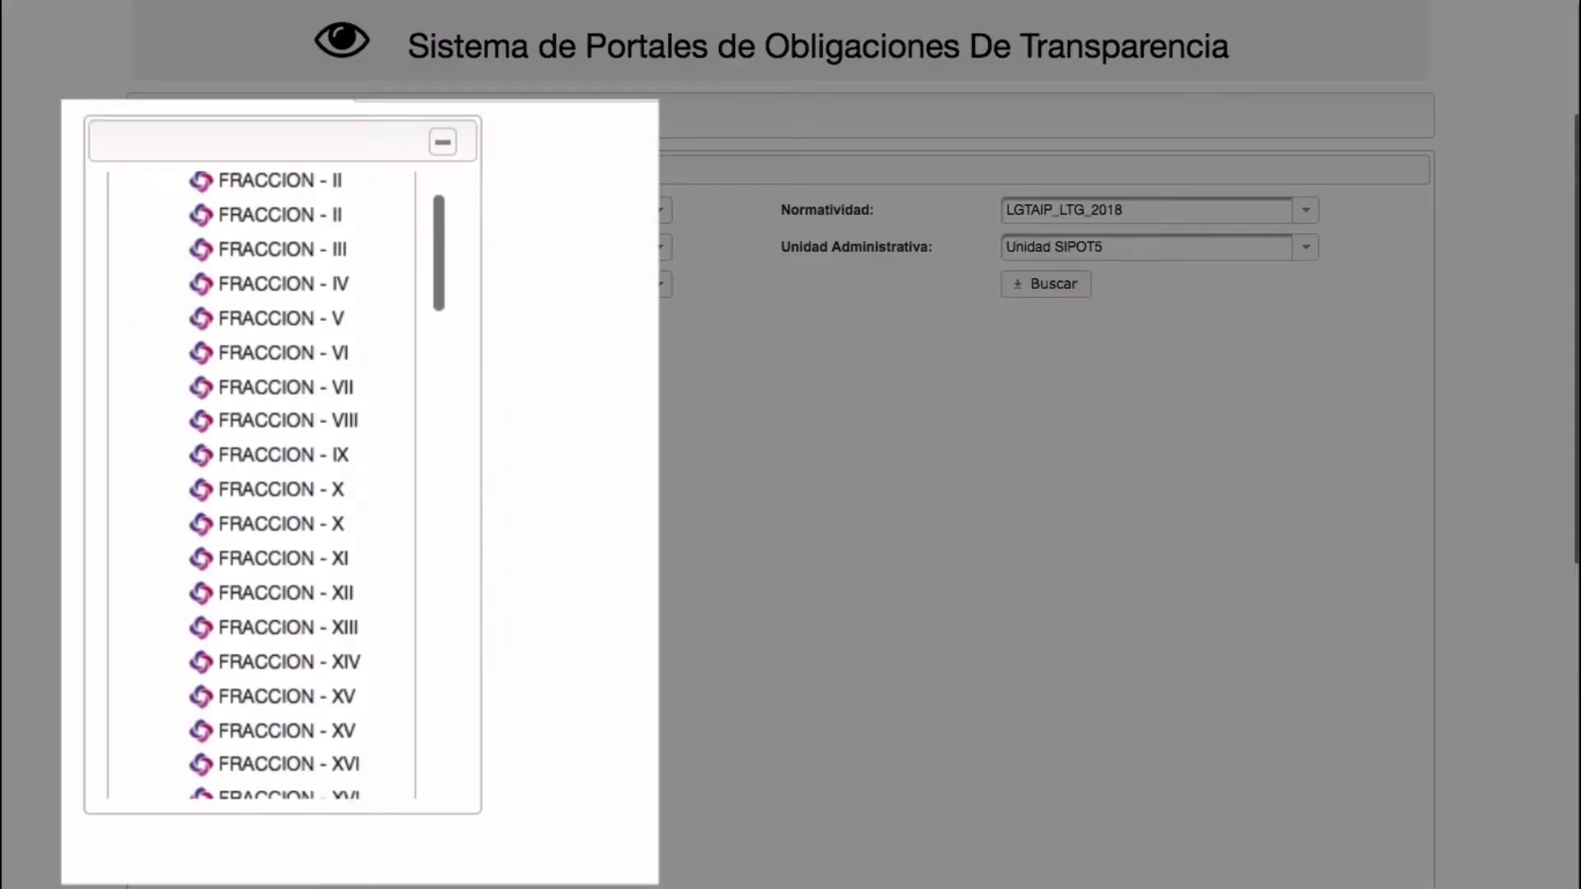
scroll(302, 493, "down", 10)
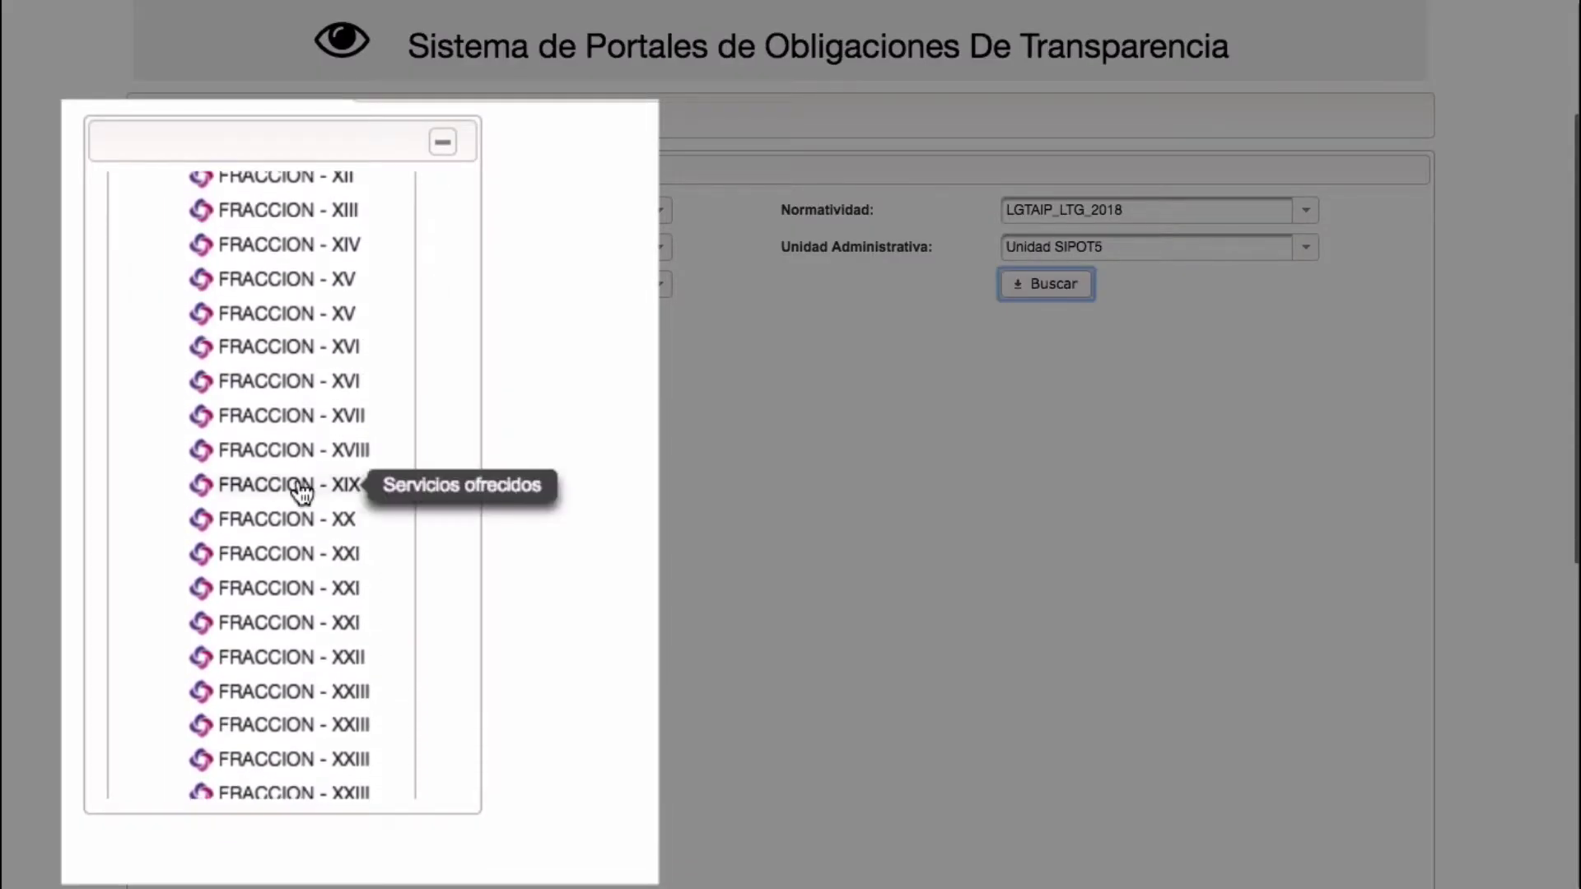
left_click(298, 486)
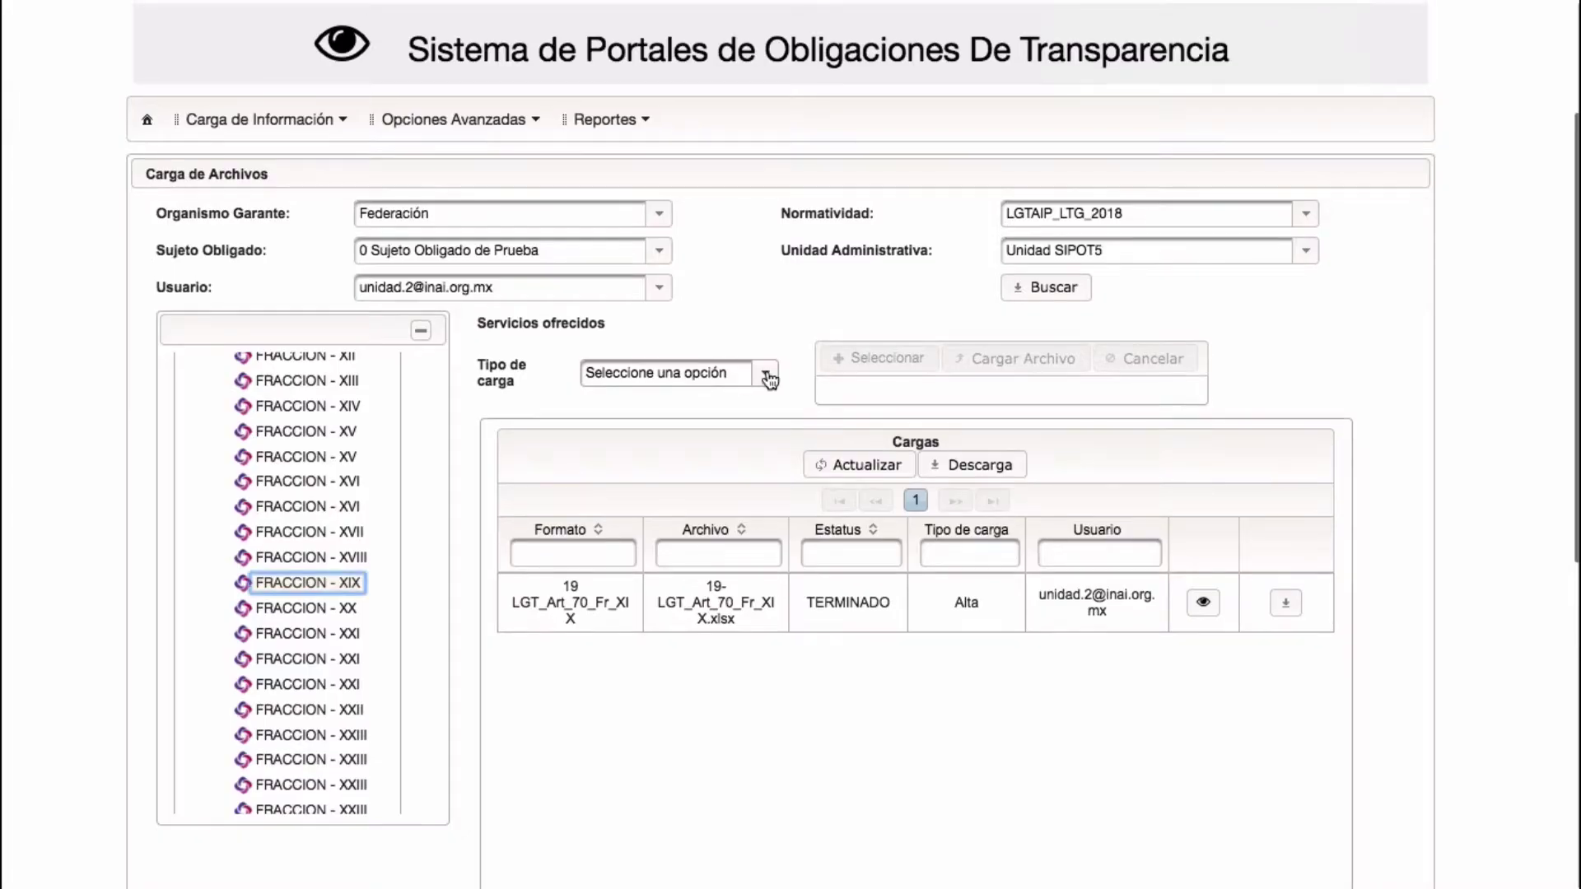
Upload 19-LGT_Art_70_Fr_XIX.xlsx from the formatos_sipot folder with Alta as the load type.
left_click(767, 377)
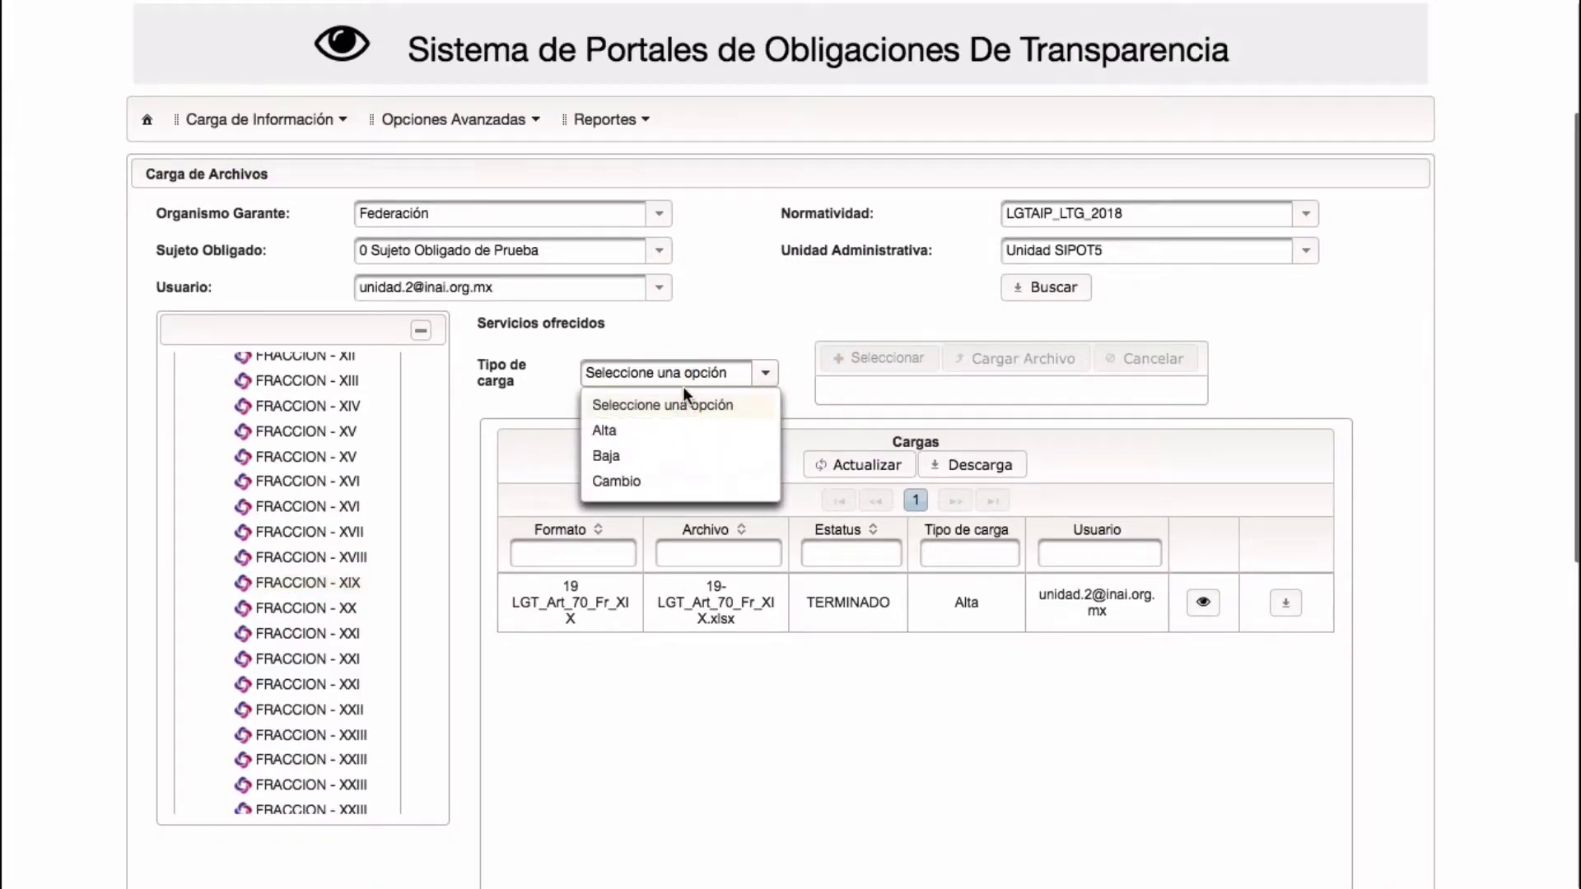
left_click(609, 431)
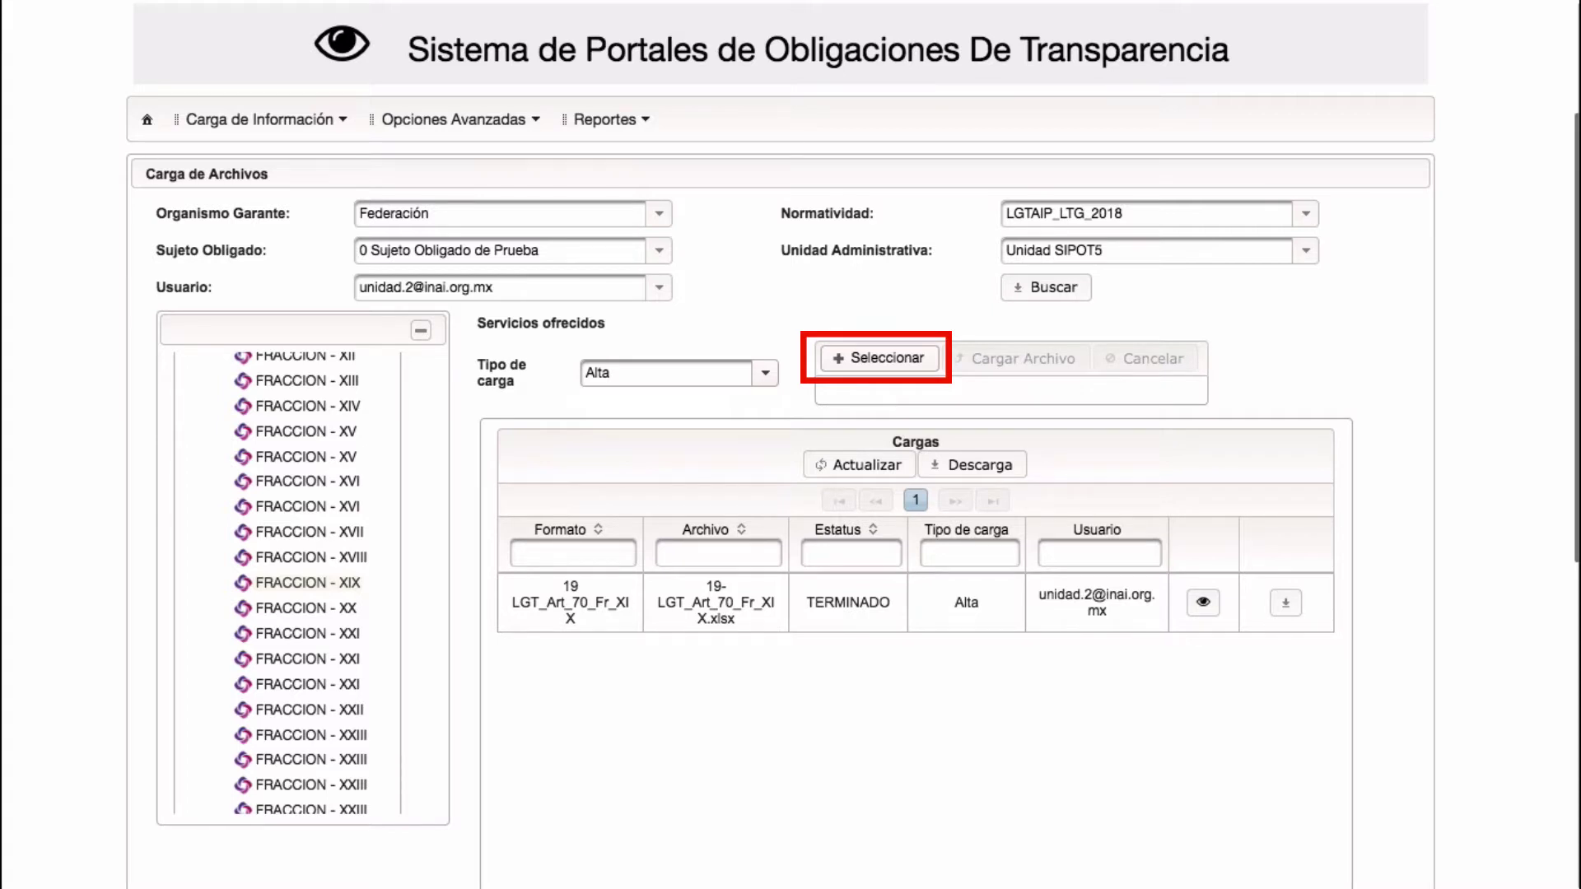
left_click(875, 359)
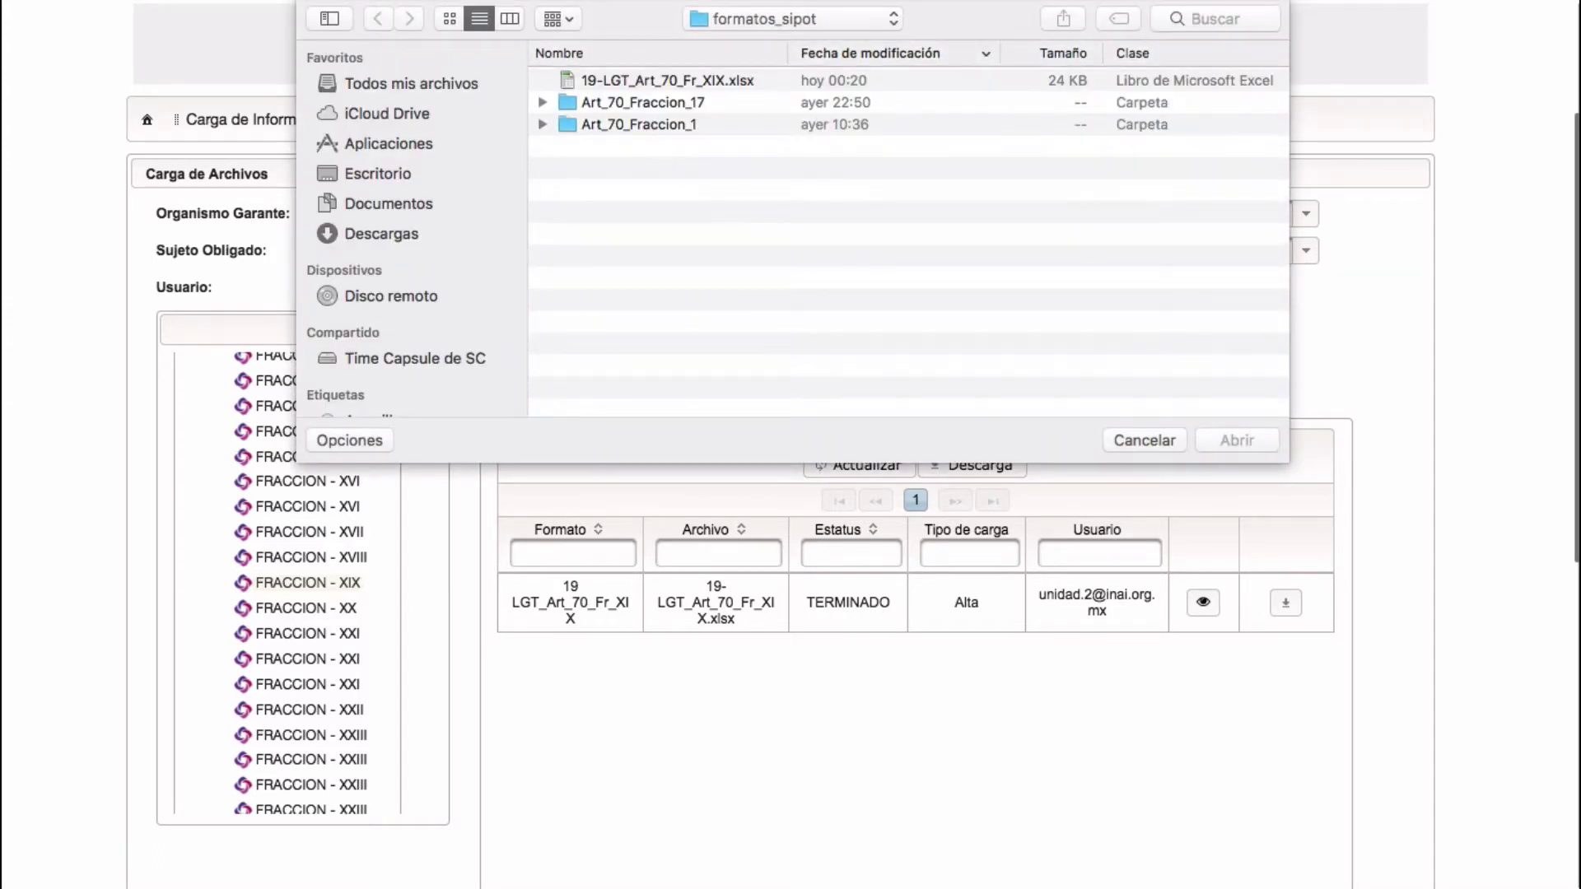
left_click(616, 81)
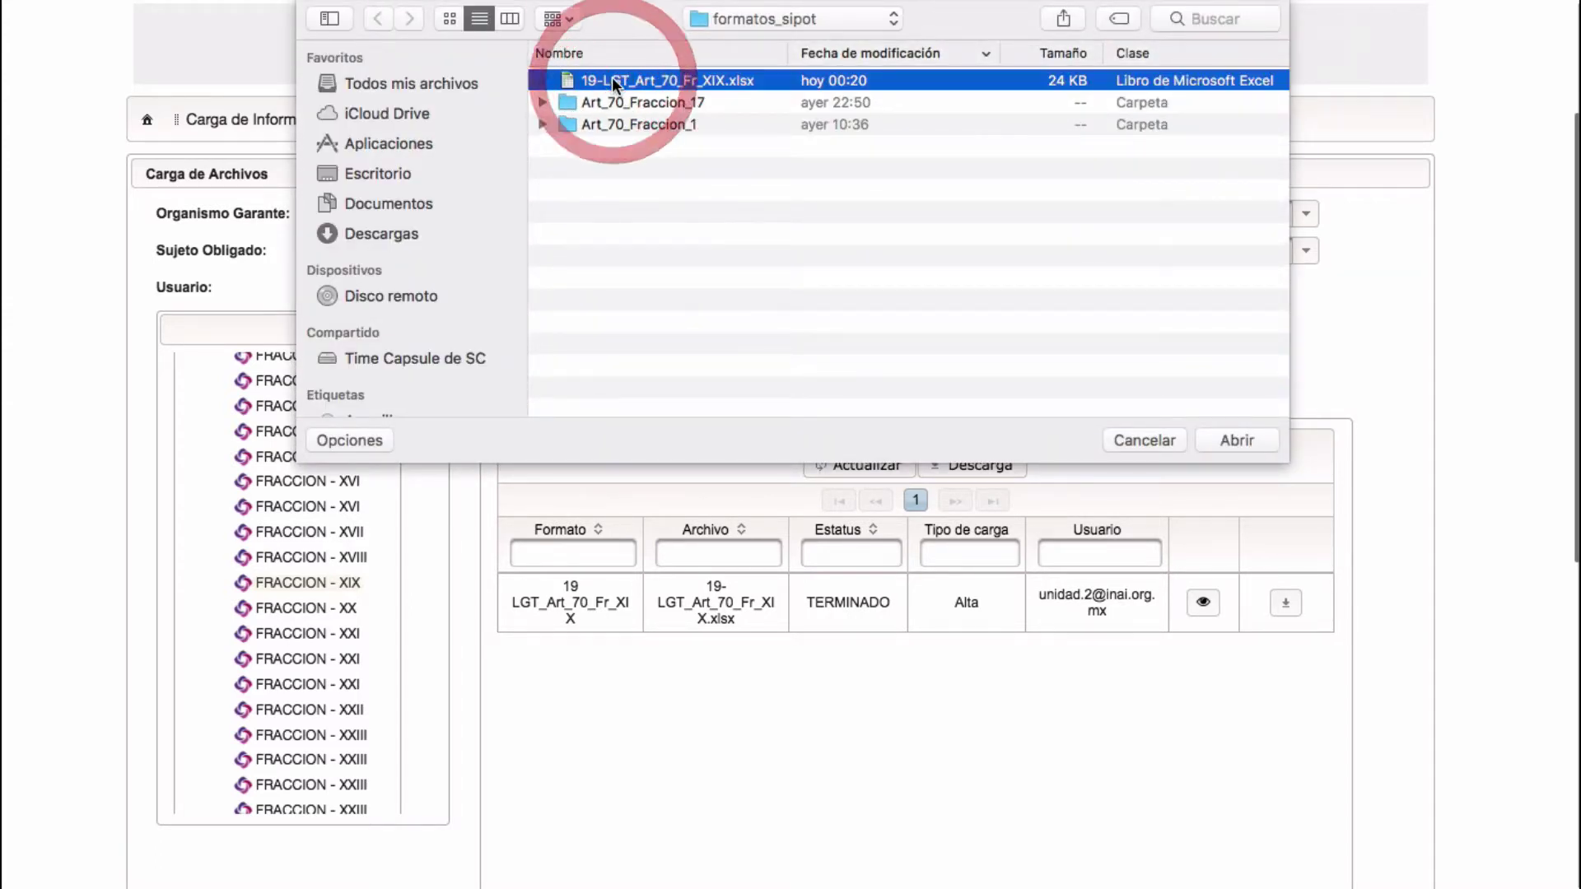
left_click(1248, 442)
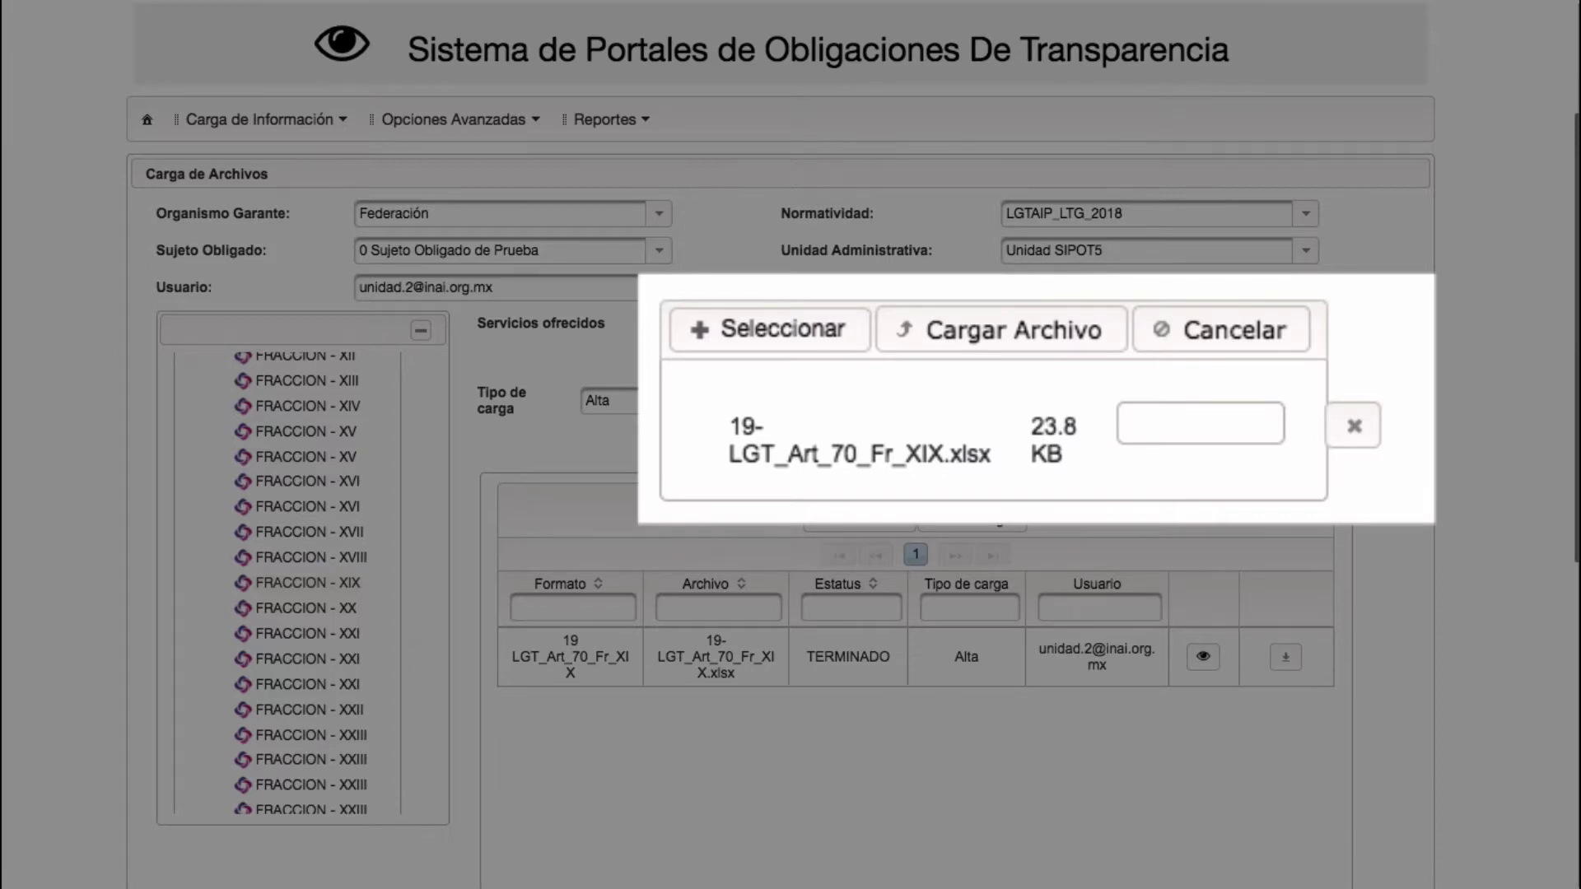
left_click(1016, 330)
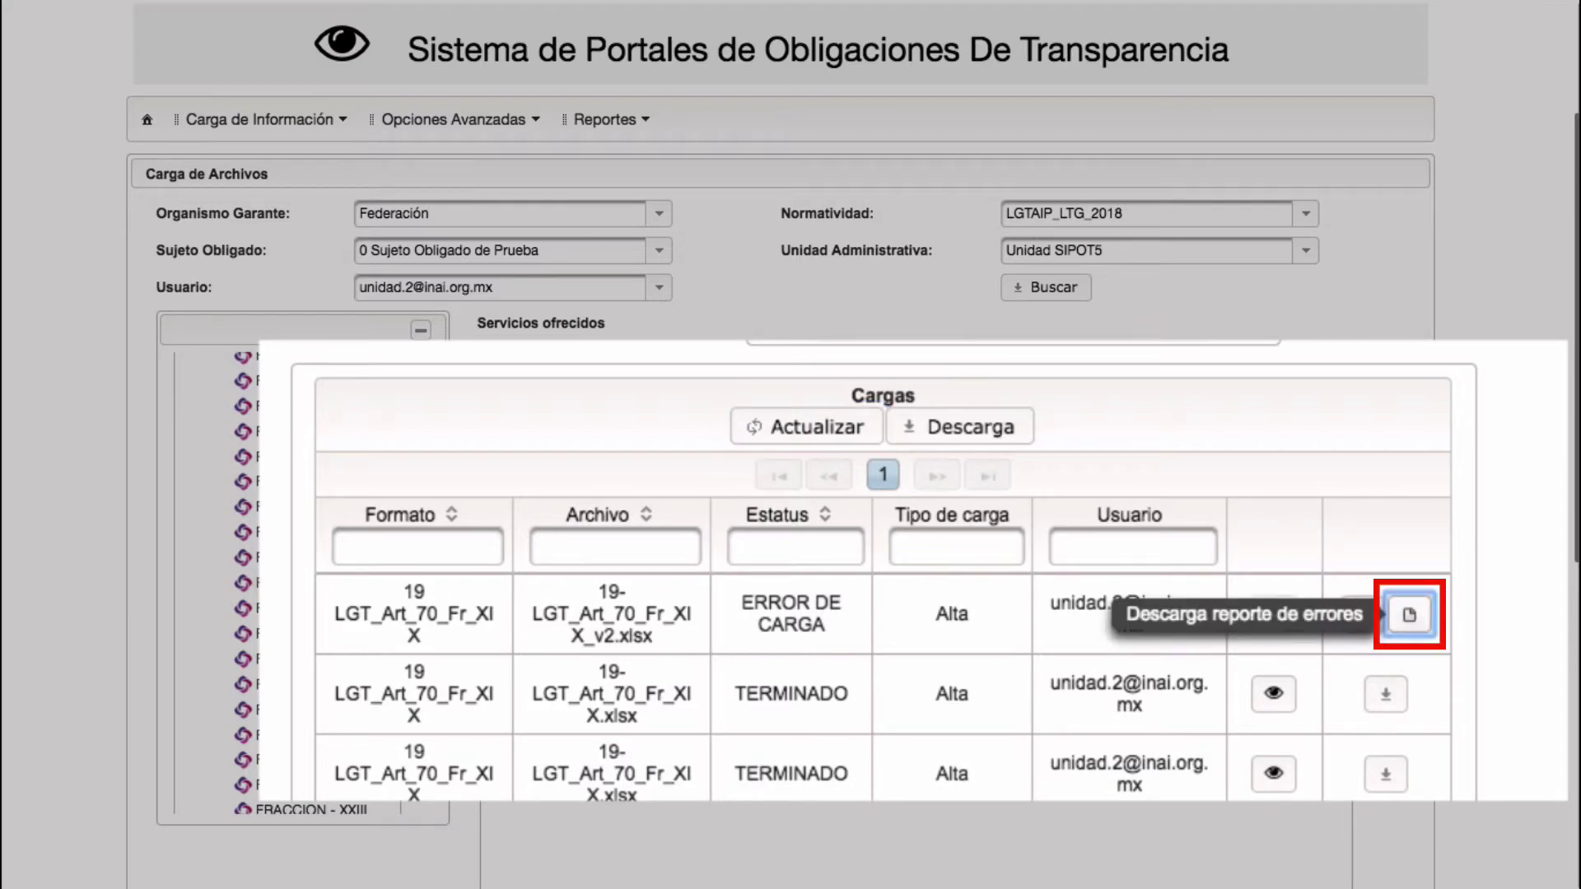
Download the error report for the failed 19-LGT_Art_70_Fr_XIX_v2.xlsx load and open it.
left_click(1408, 614)
left_click(155, 872)
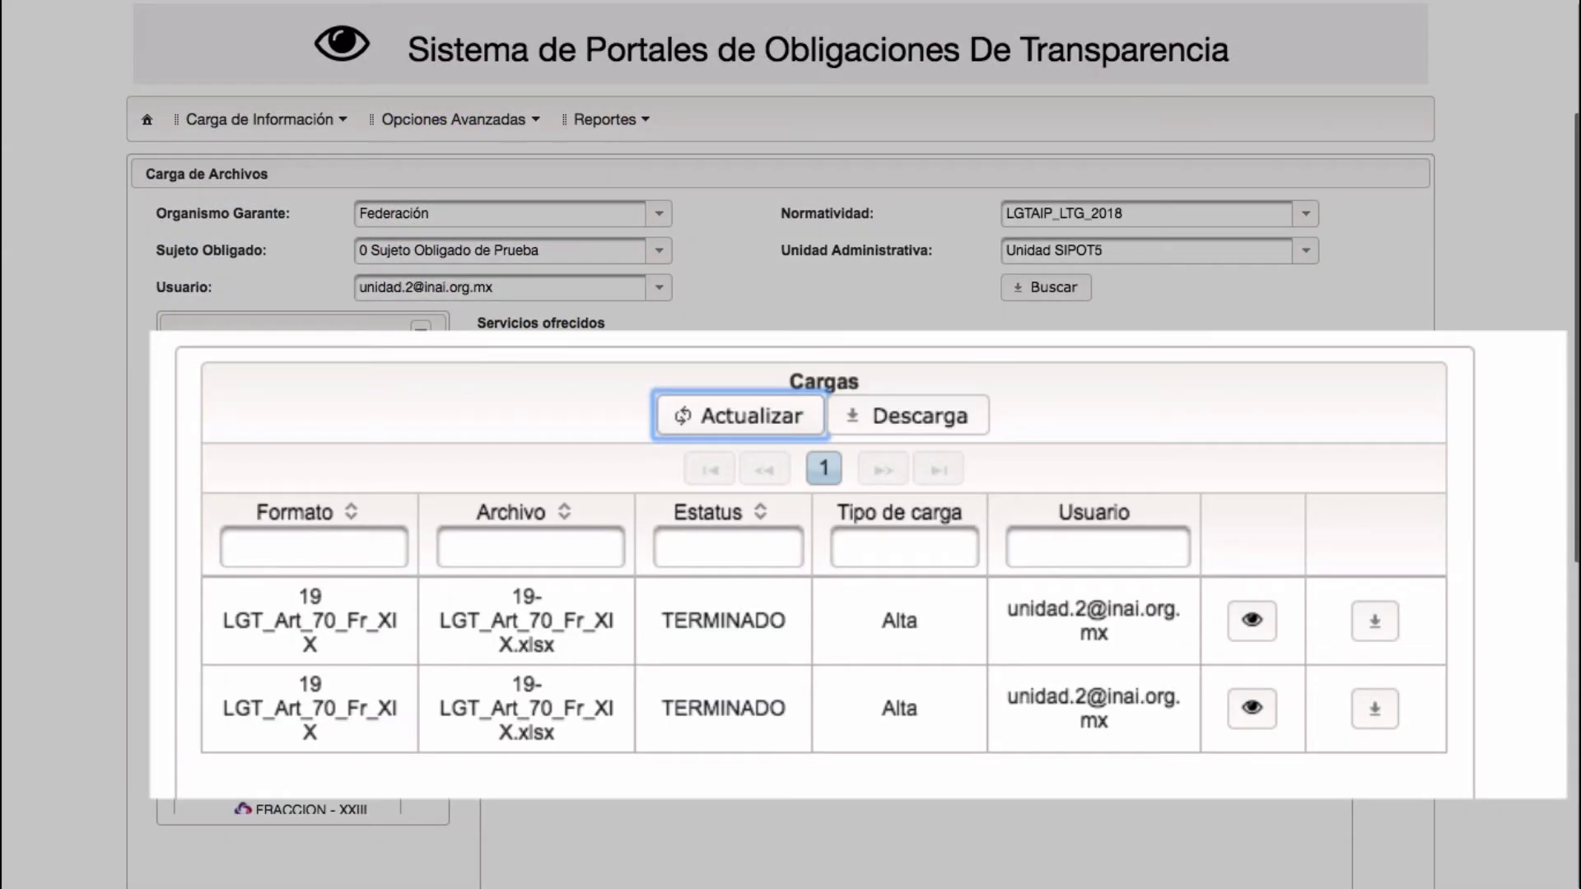
Download and open the receipt for the first finished Alta load, and review its status and main and secondary record counts.
left_click(1377, 623)
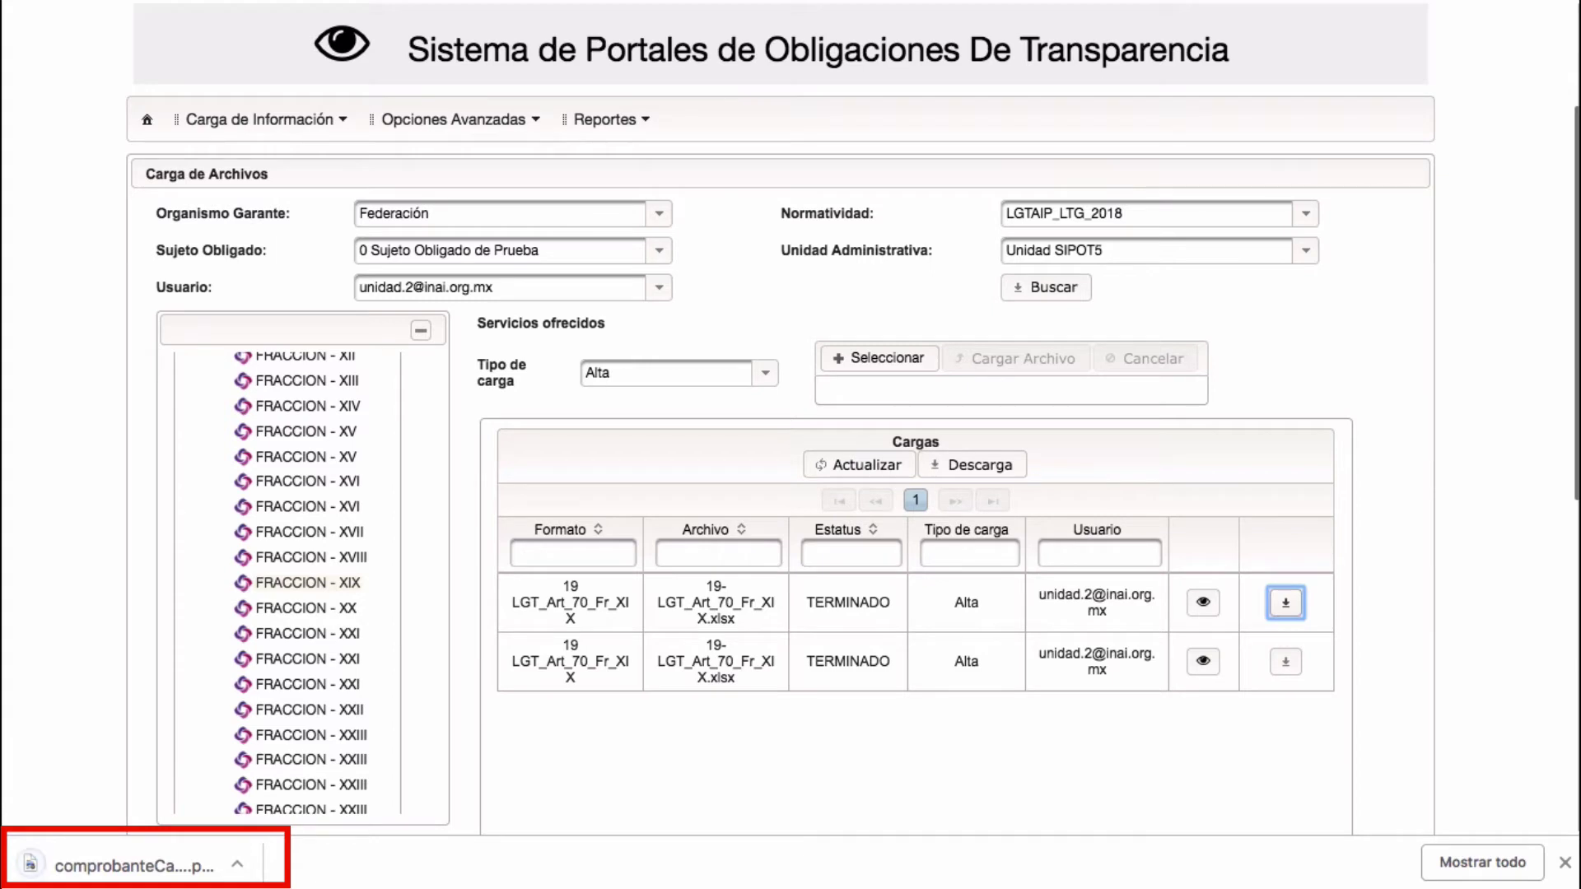
left_click(162, 865)
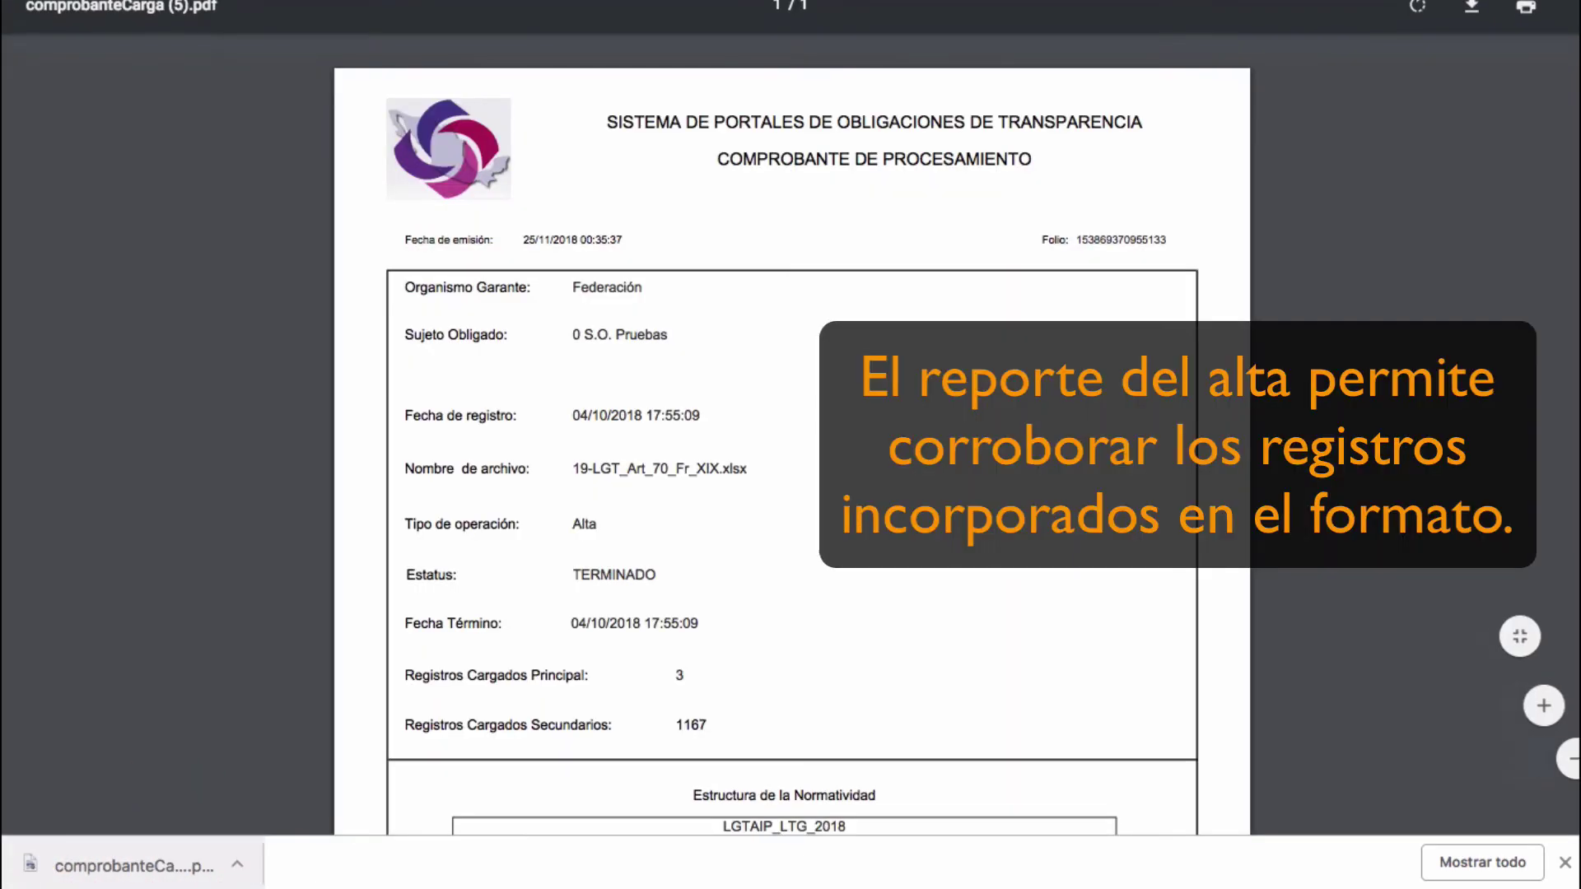
scroll(791, 444, "down", 5)
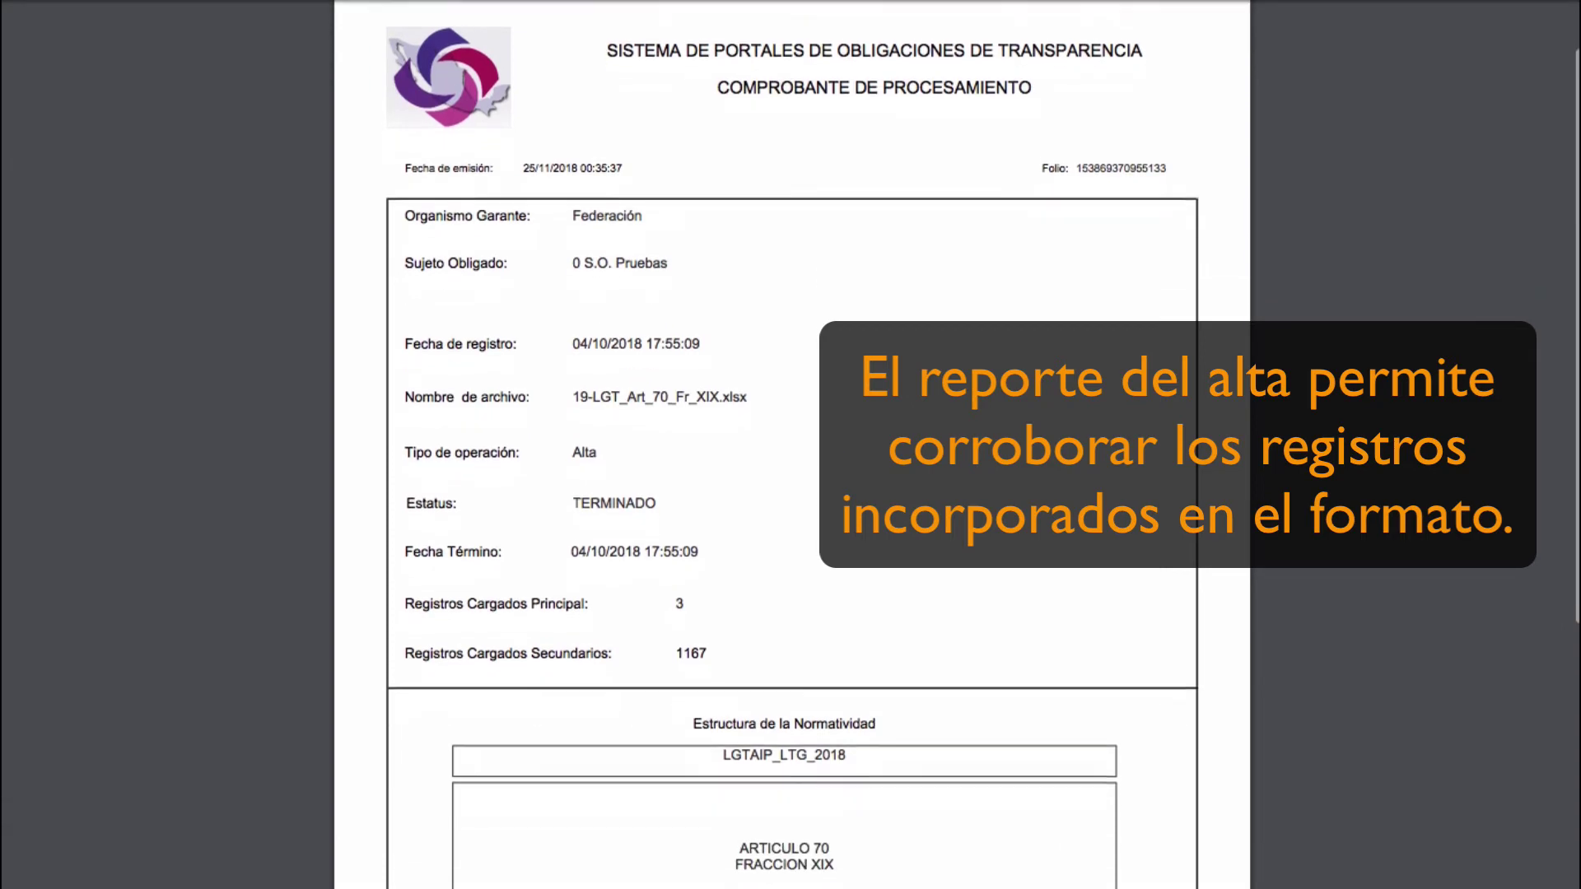
scroll(791, 445, "down", 2)
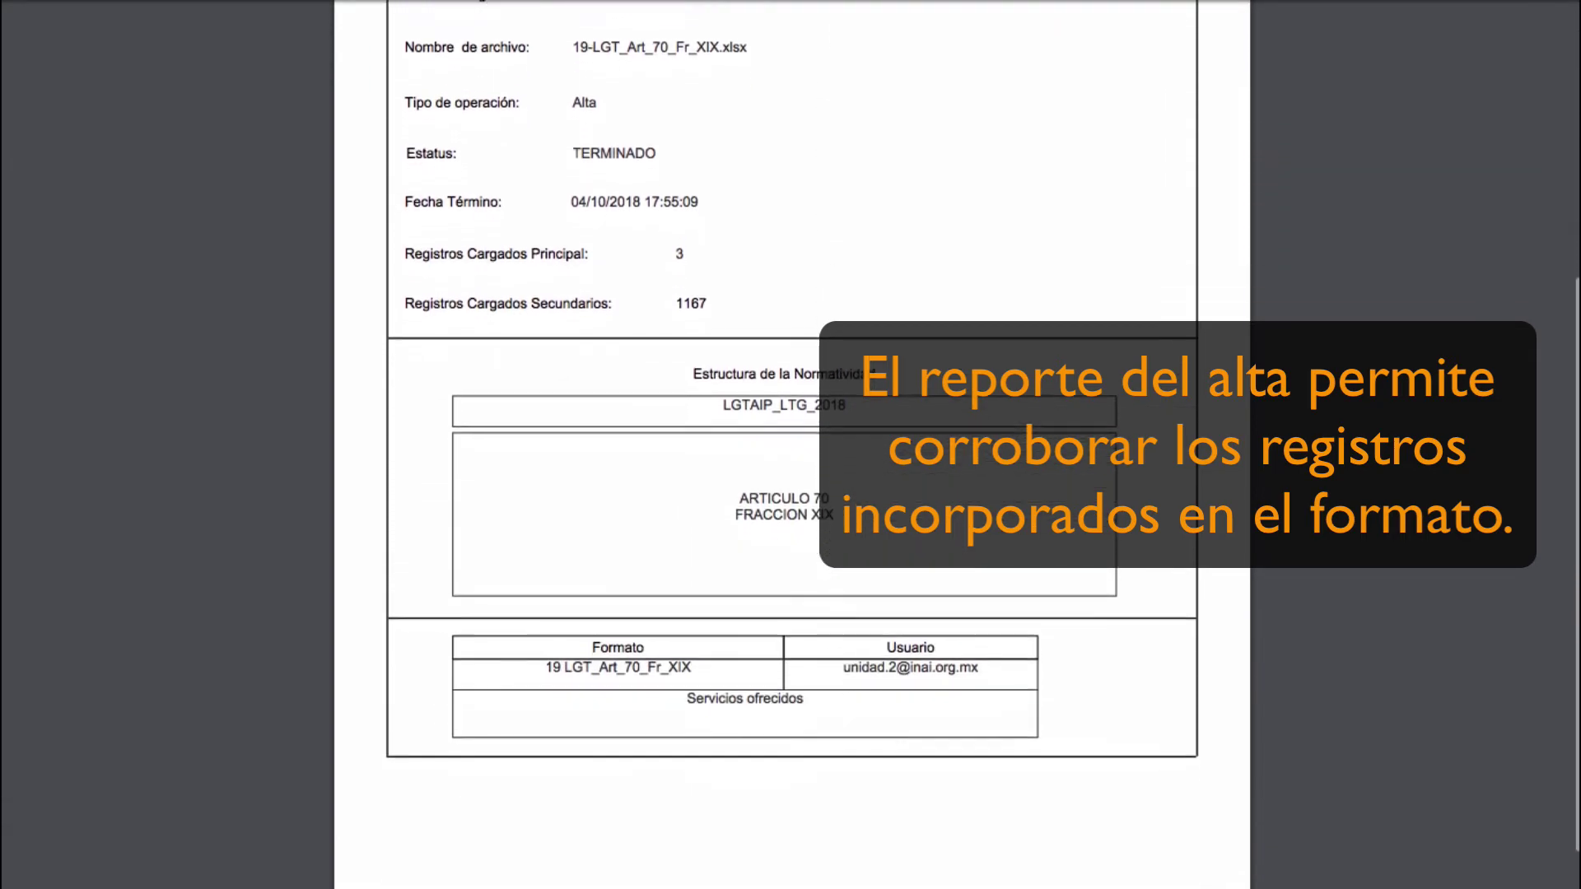
scroll(1380, 827, "up", 4)
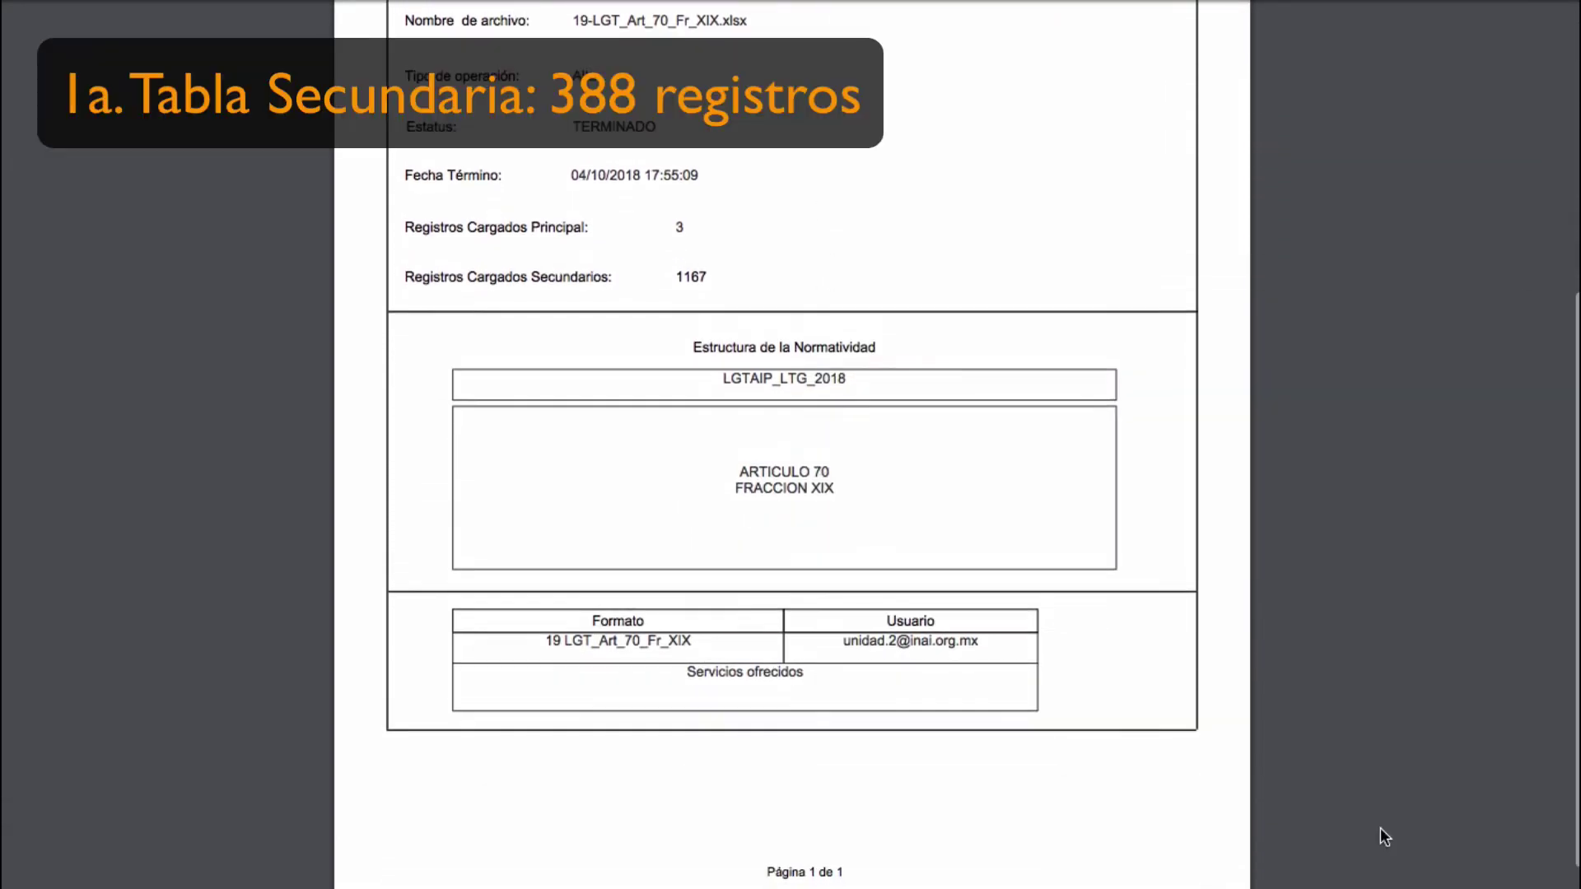
scroll(1379, 828, "up", 2)
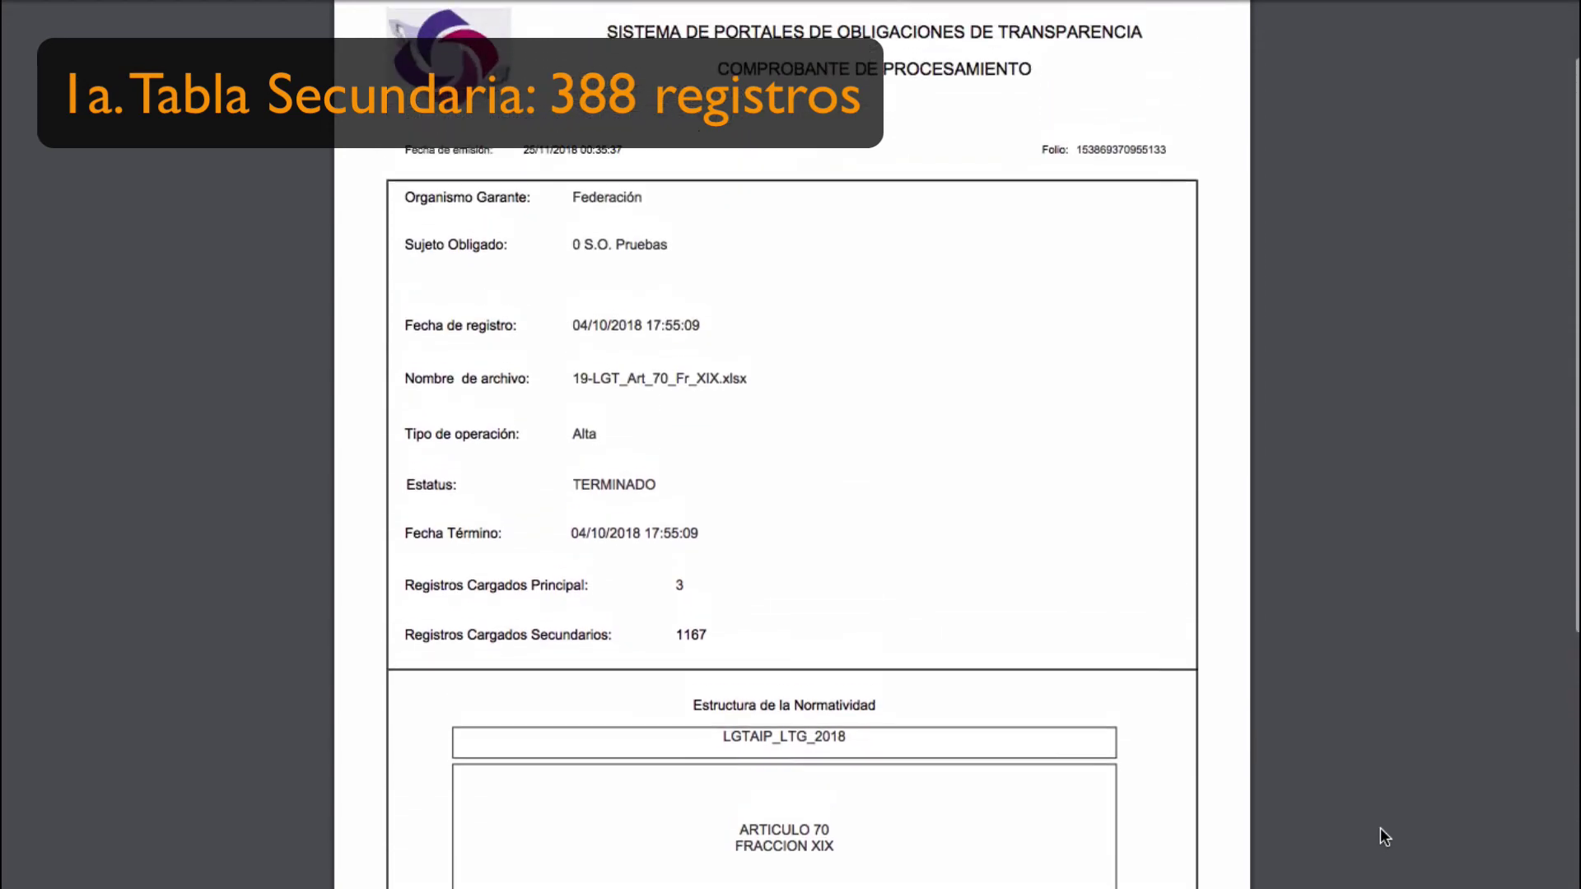